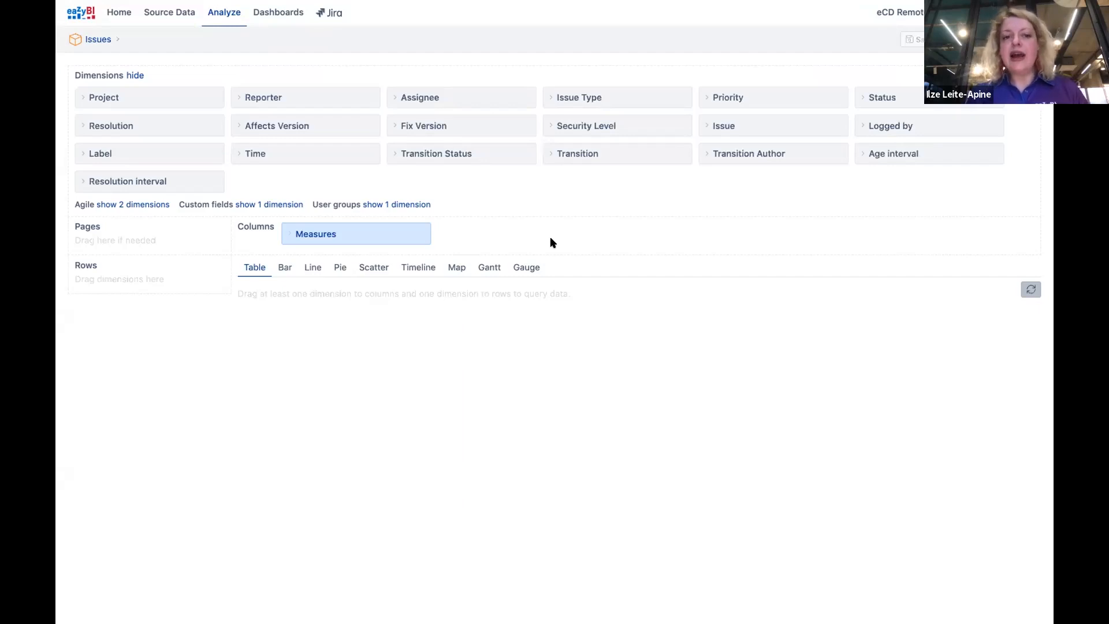
Find the measures matching "resolved" and add the predefined Issues resolved measure to the report columns
click(408, 237)
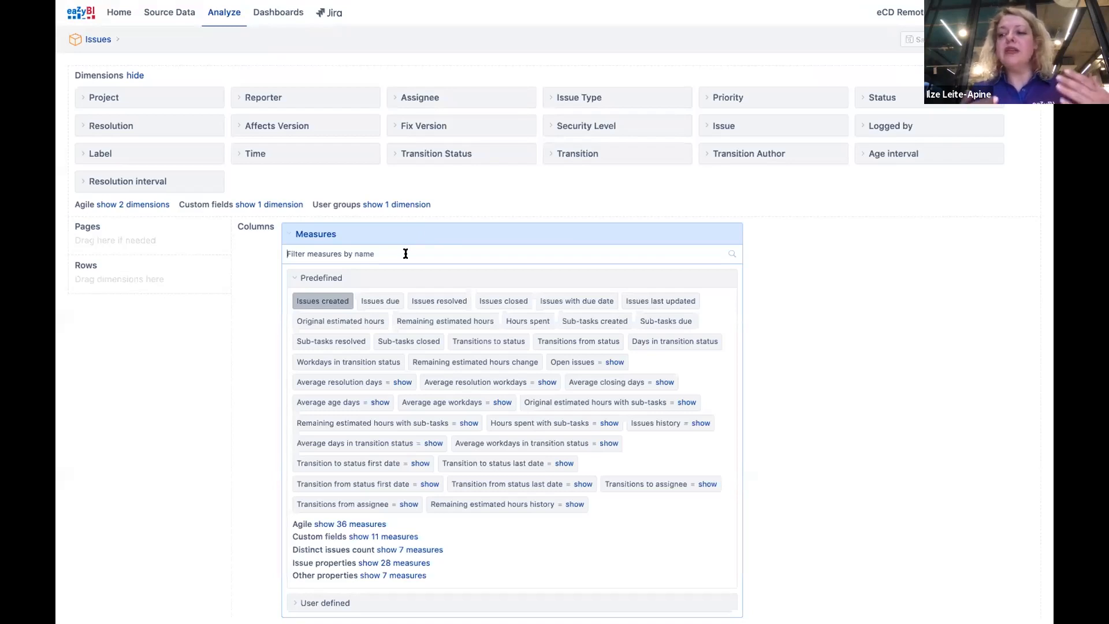
text(re)
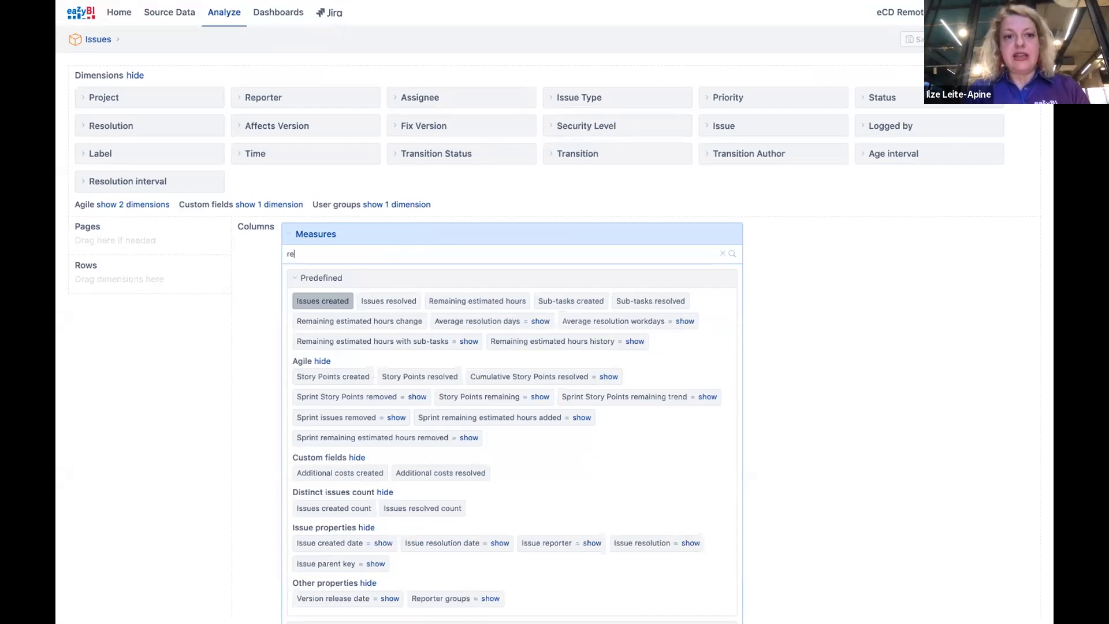
text(solved)
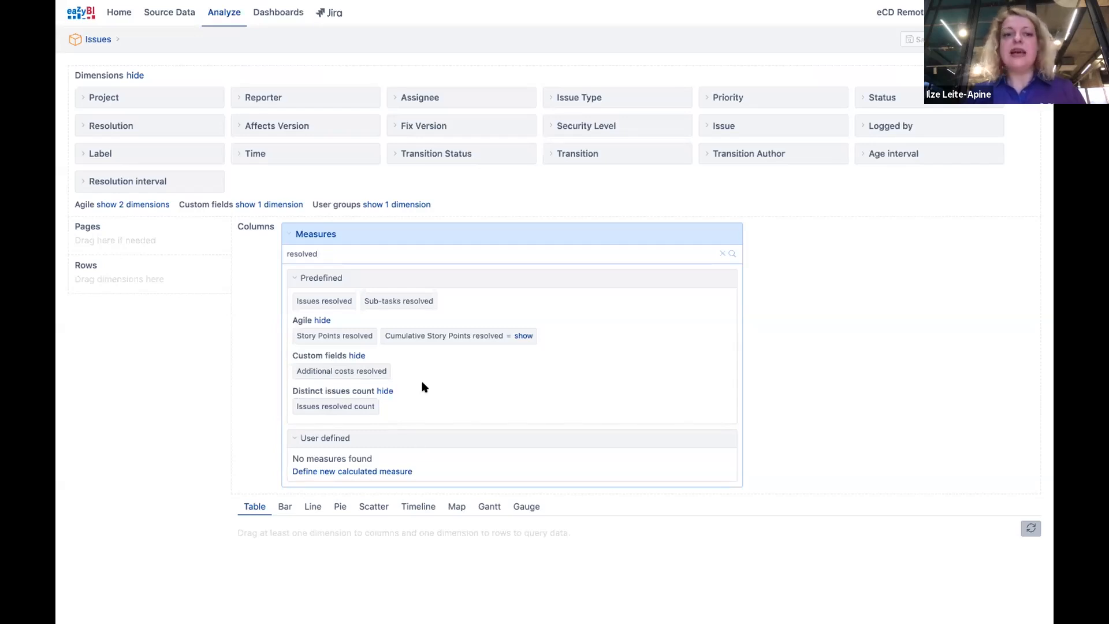
click(318, 301)
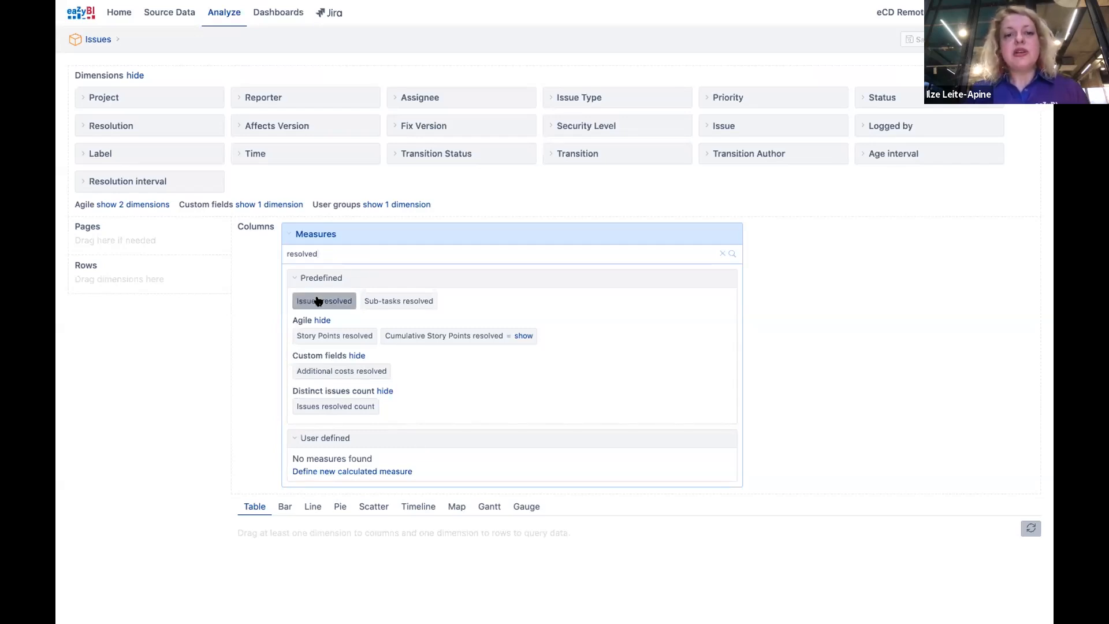
Find the measures matching "hours", add Hours spent to the columns, and clear the filter and close the measure list
drag(360, 252, 177, 254)
text(hou)
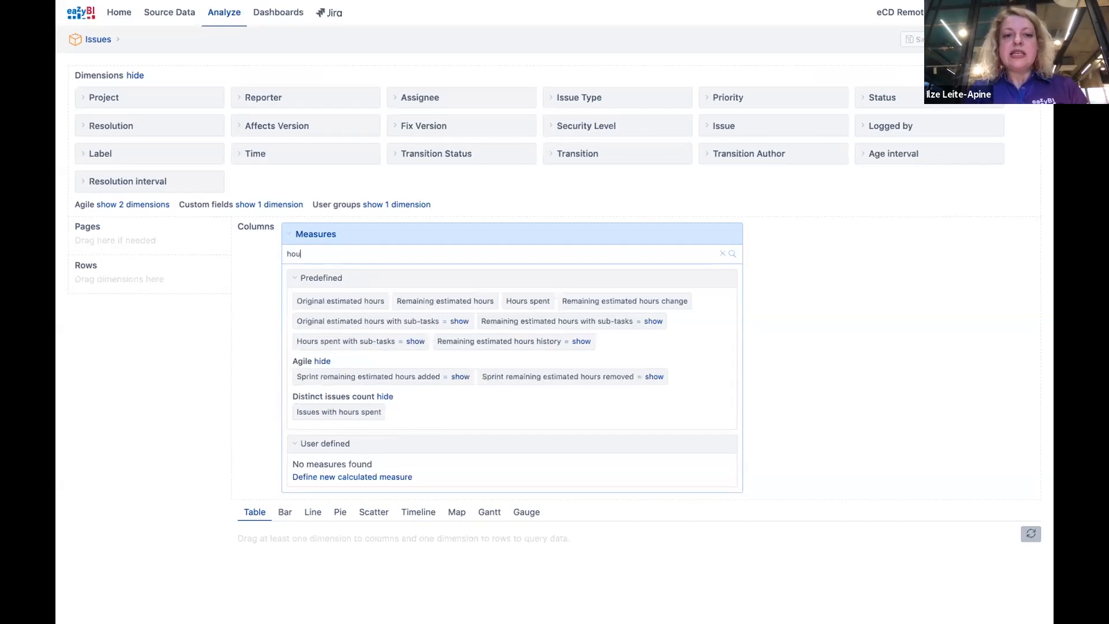
text(rs)
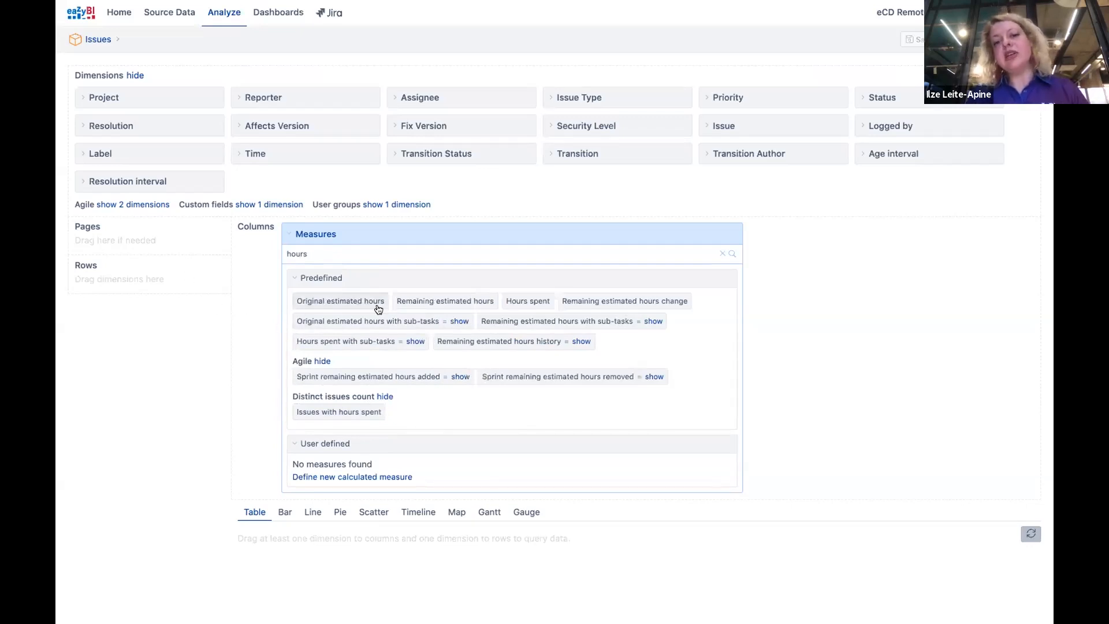
click(519, 302)
drag(317, 255, 252, 257)
key(BackSpace)
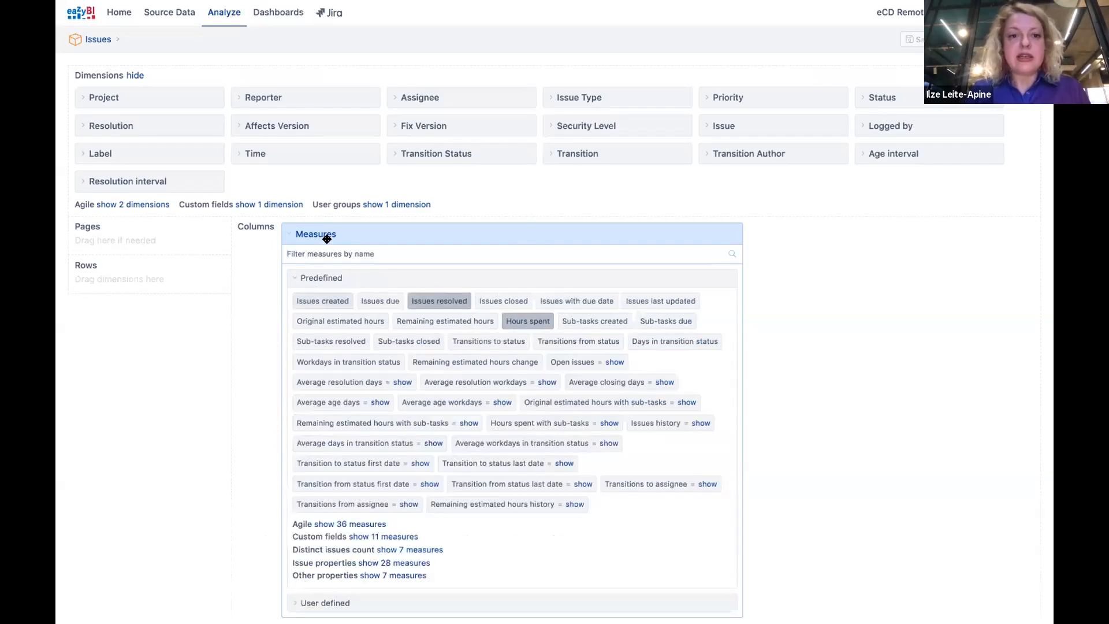
click(329, 230)
Place the Time dimension on rows, expand All Times into years, and also use Time as a page filter
drag(317, 149, 155, 285)
click(244, 311)
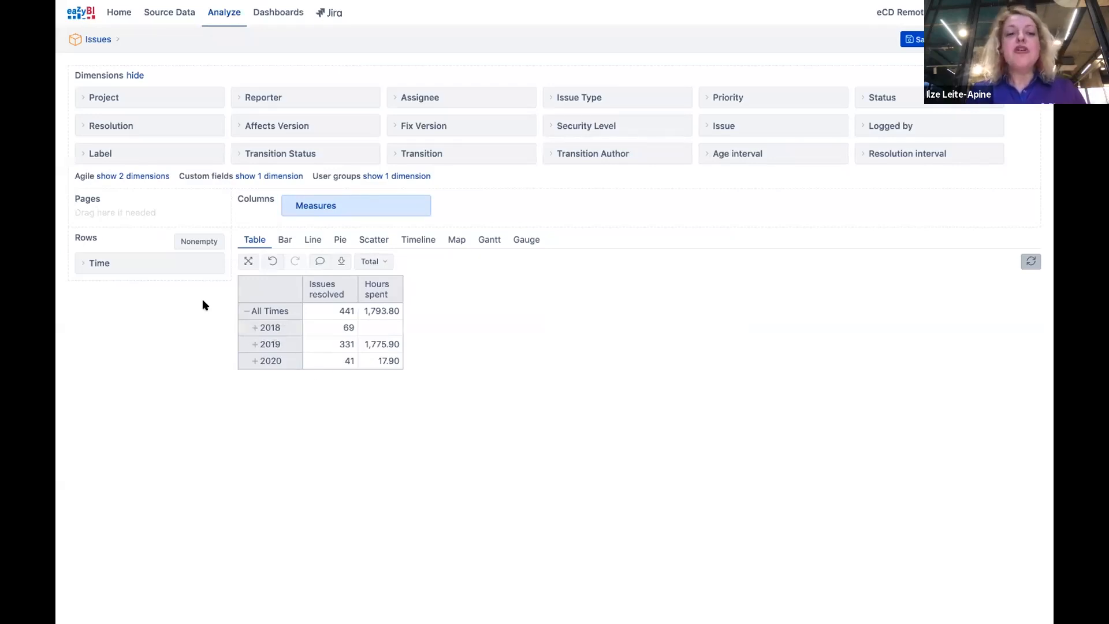
click(189, 267)
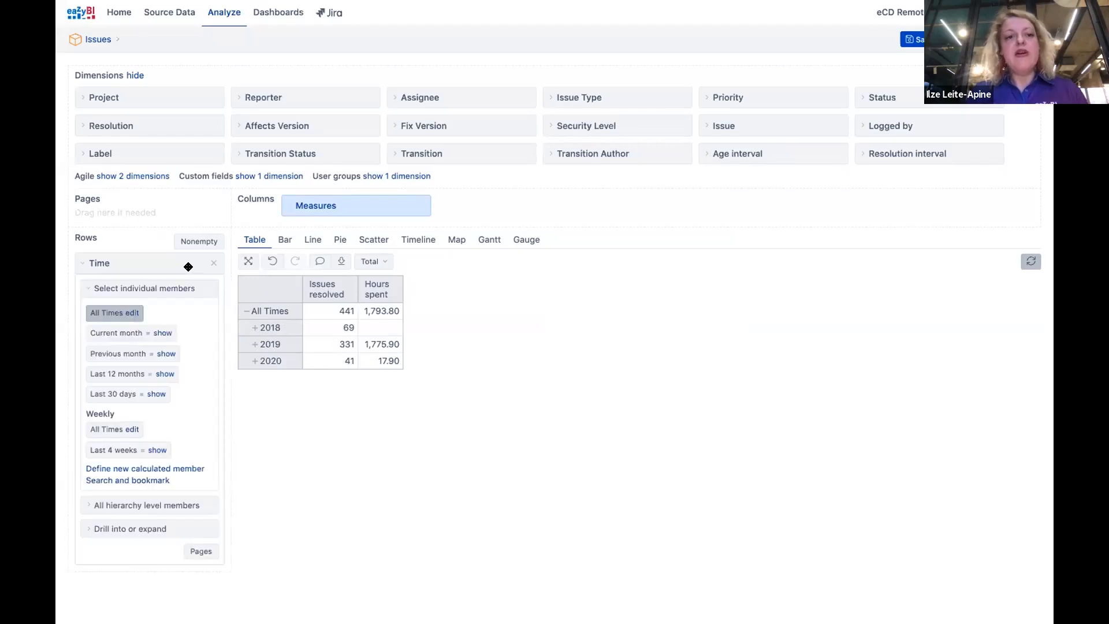
click(202, 553)
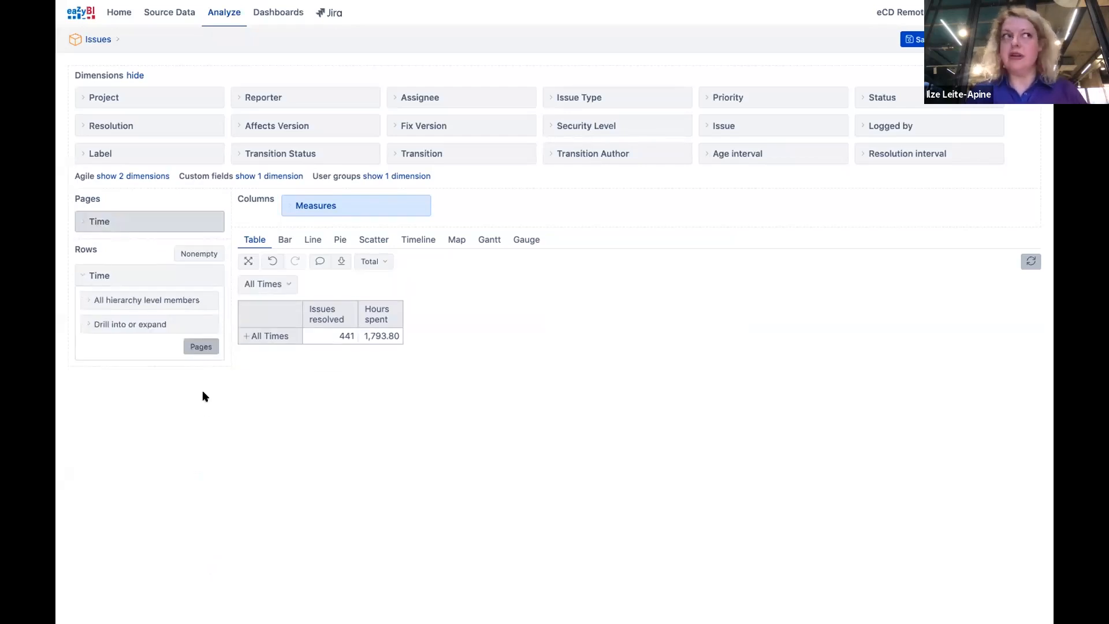
click(163, 222)
click(162, 220)
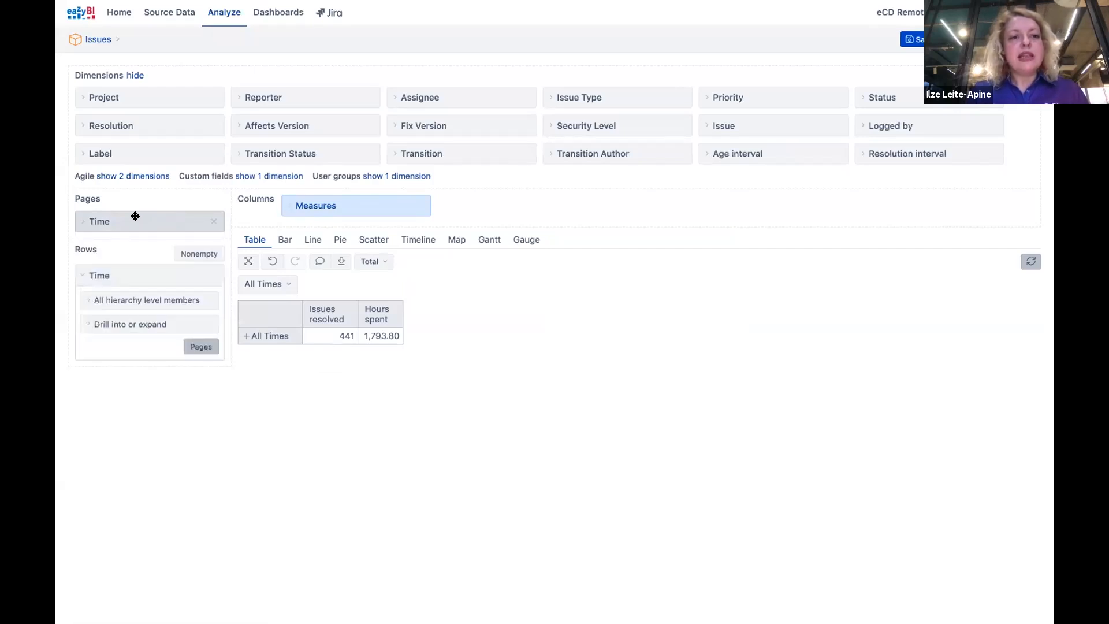
Filter the report to the year 2019 and expand its row into quarters and Q1 2019 into months
click(284, 284)
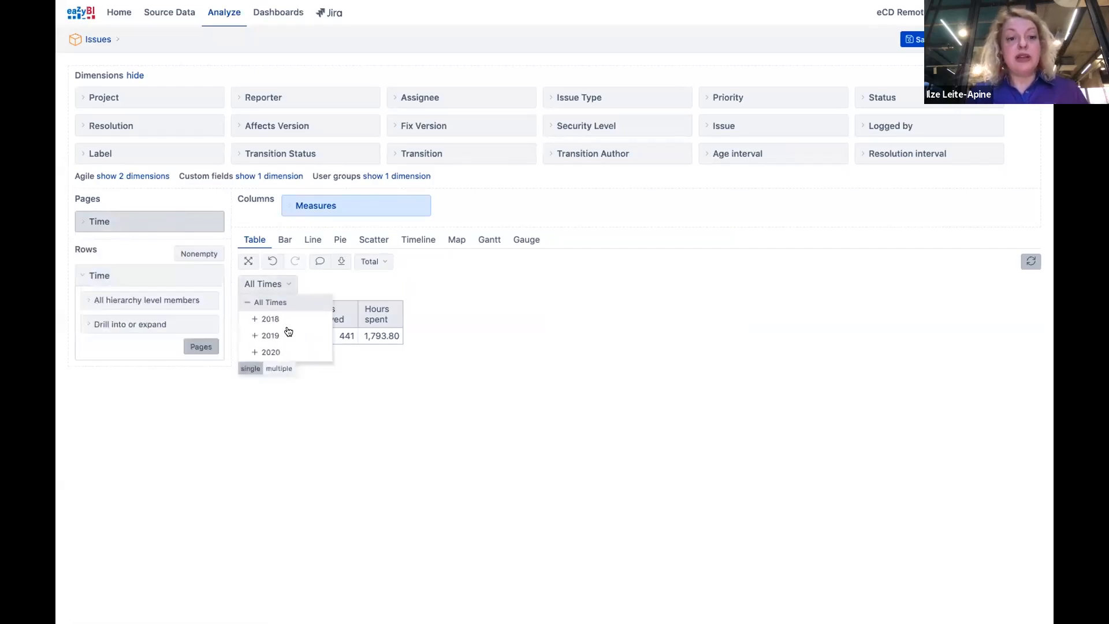
click(271, 336)
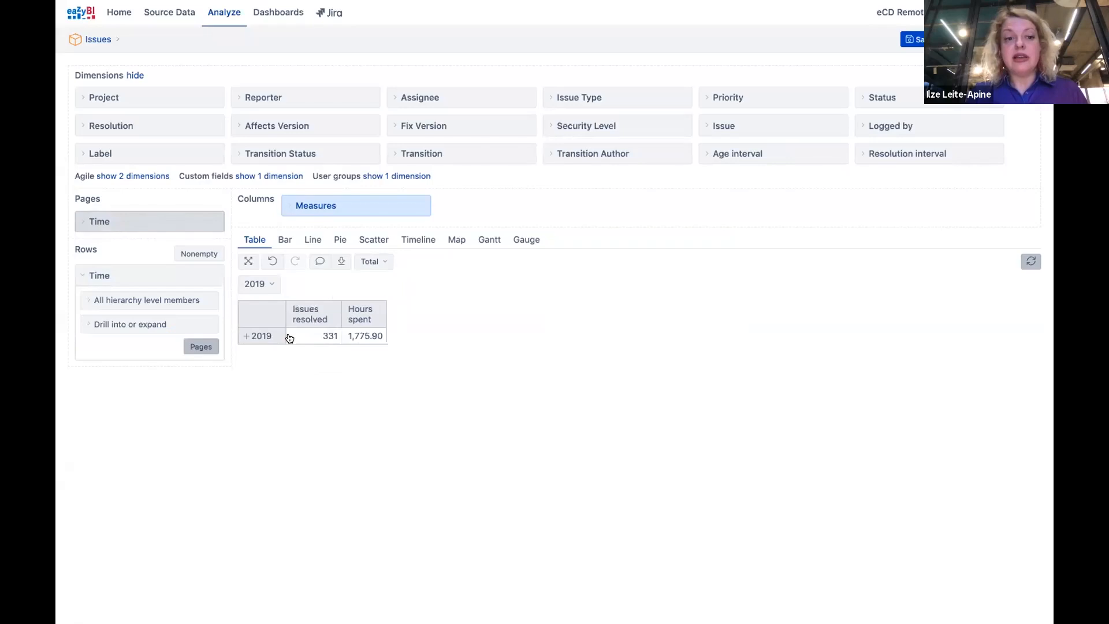
click(244, 337)
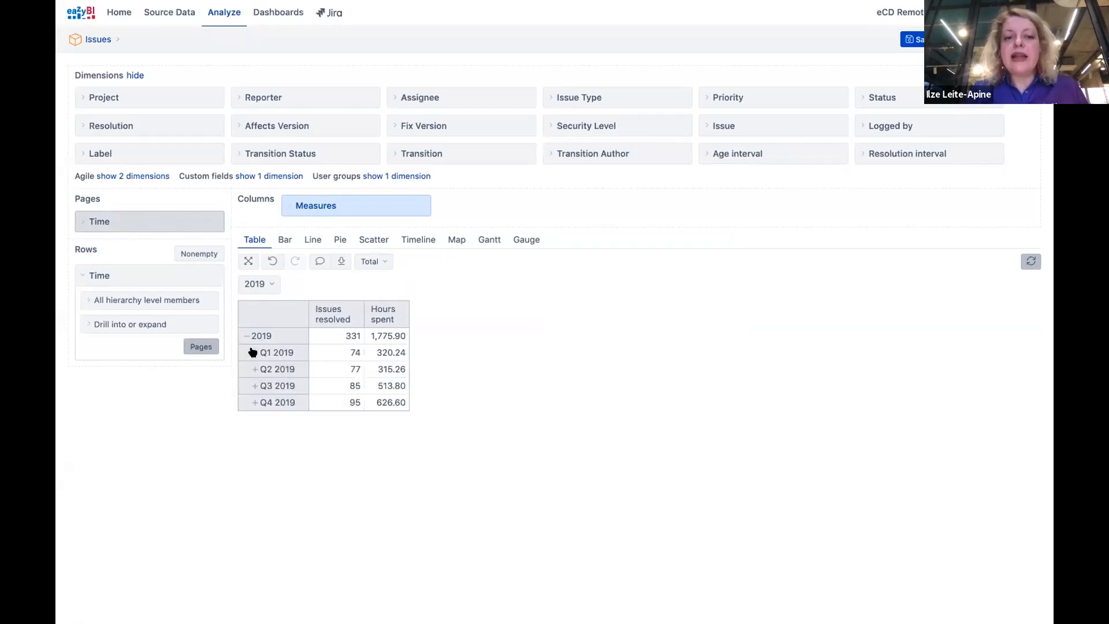
click(254, 353)
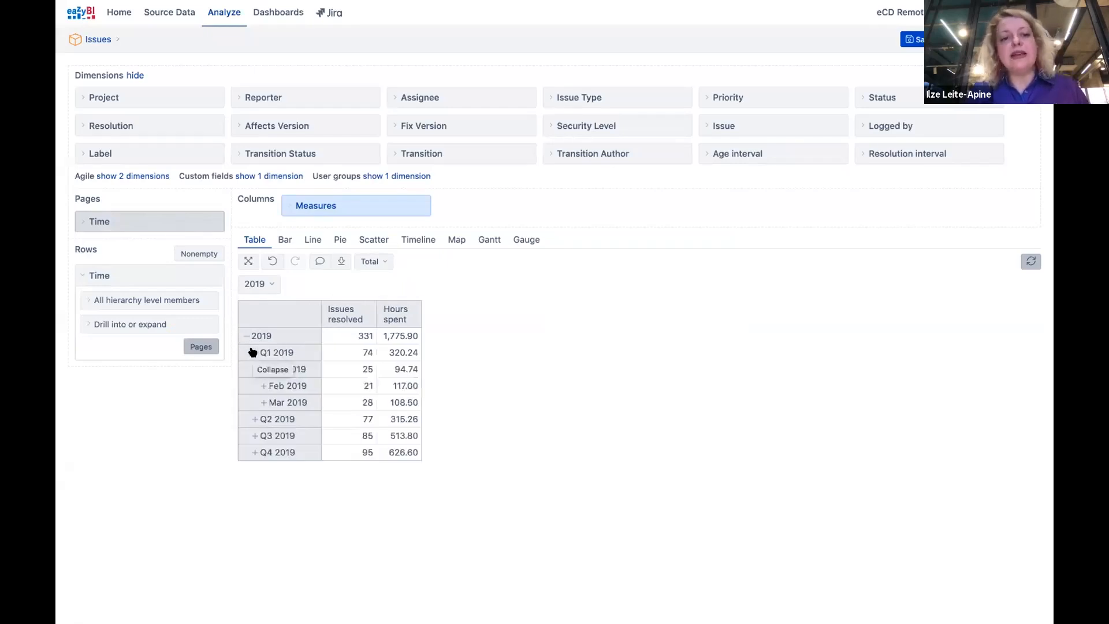
Show all Time hierarchy members at the Month level in the rows and collapse the Time dimension settings
click(267, 316)
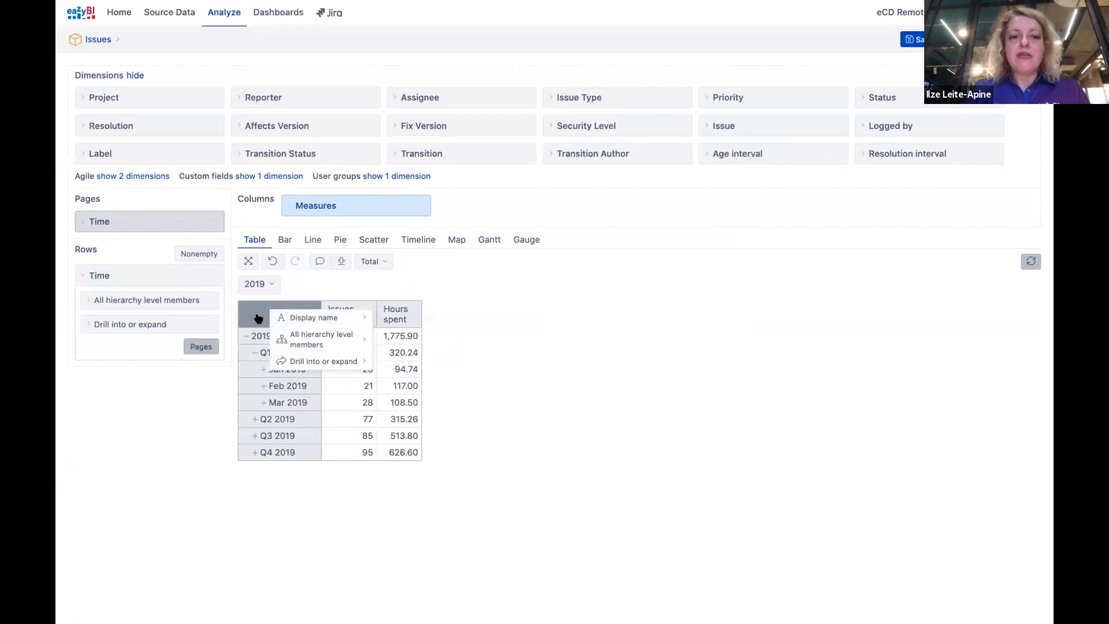
mouse_move(298, 341)
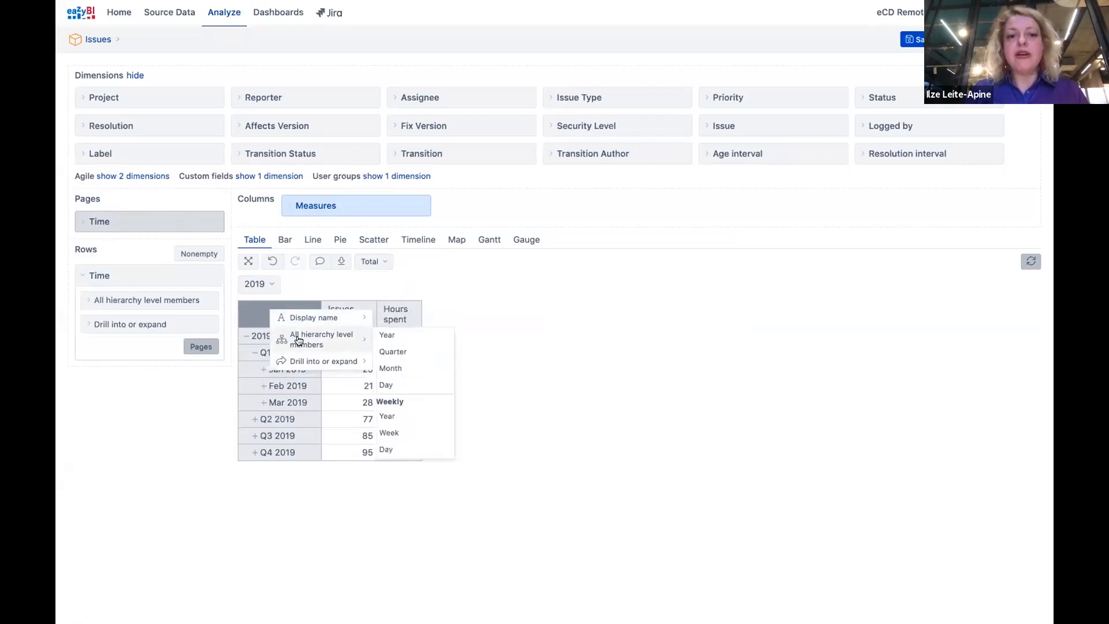
click(406, 368)
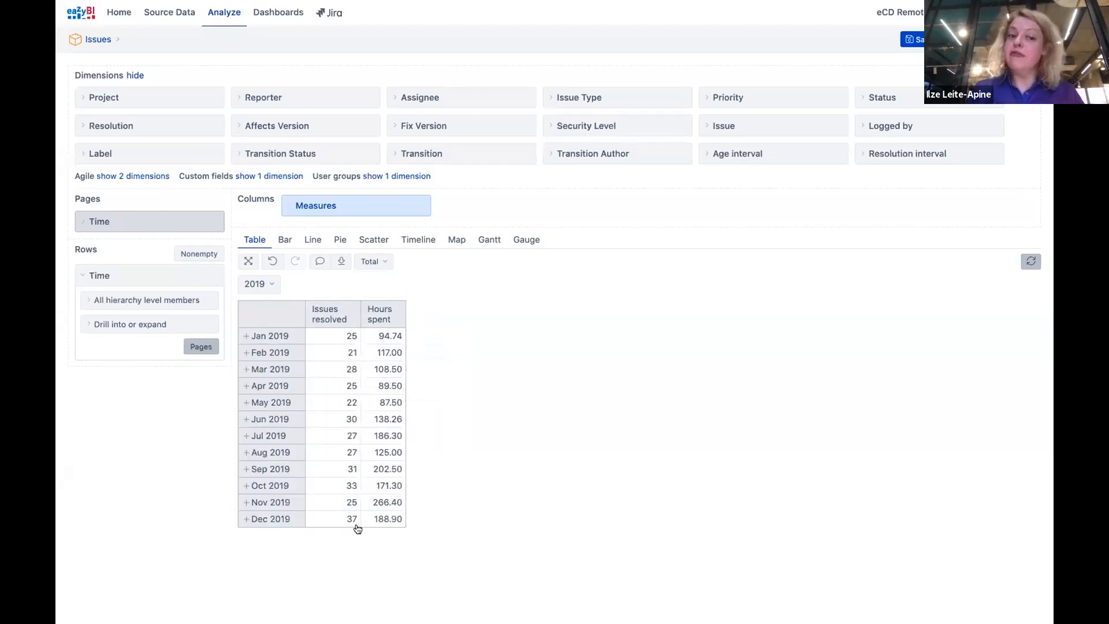
click(153, 277)
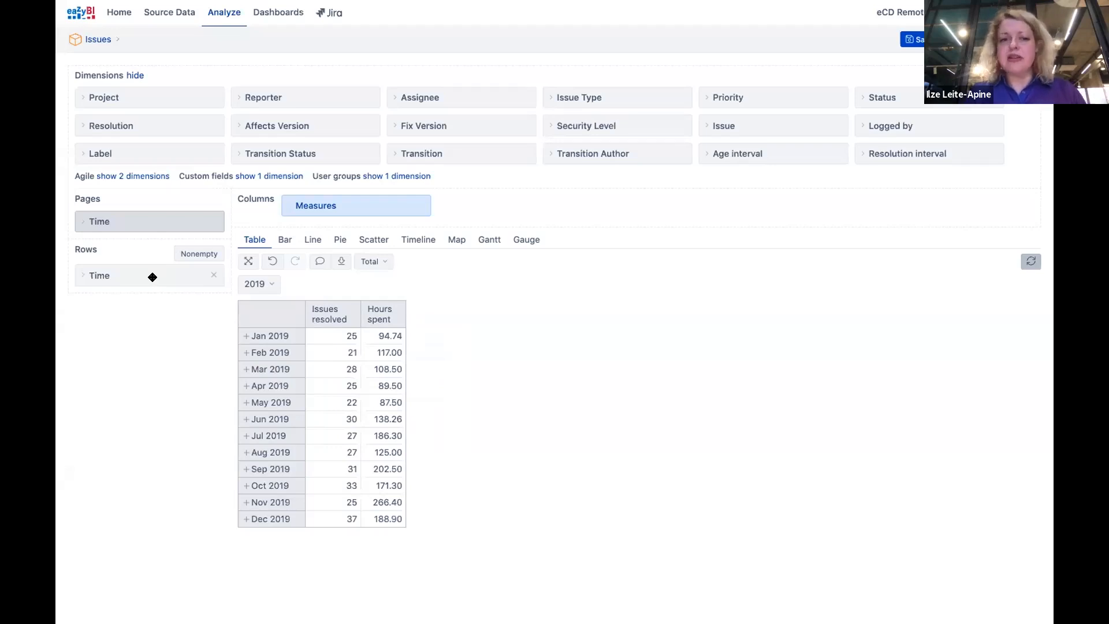
Add a calculated linear trend column for the Issues resolved measure
click(326, 313)
mouse_move(364, 334)
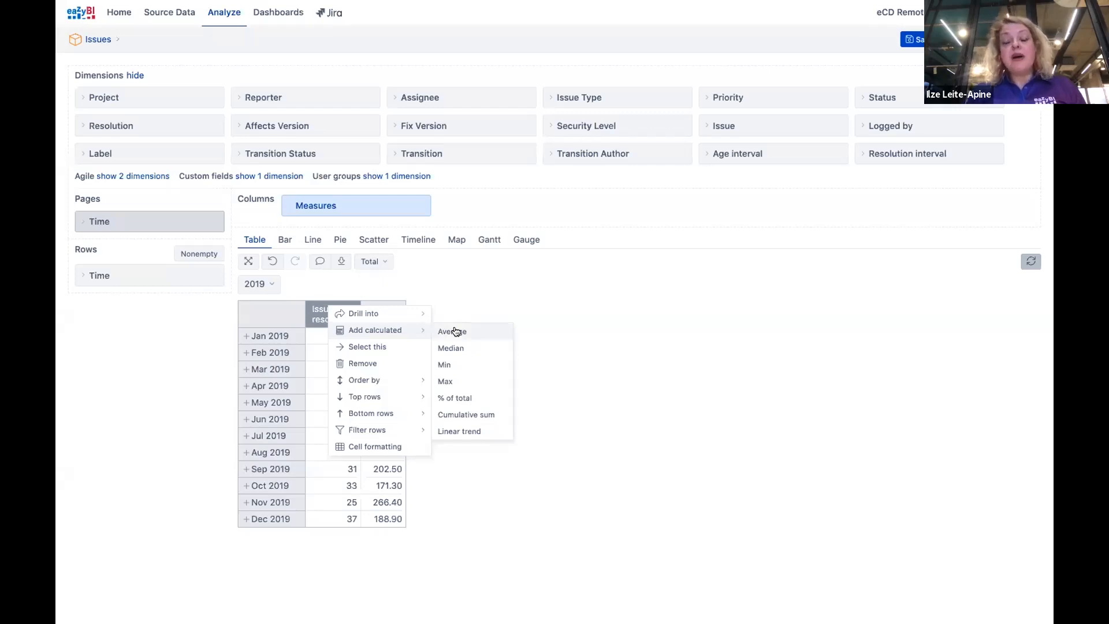
click(465, 432)
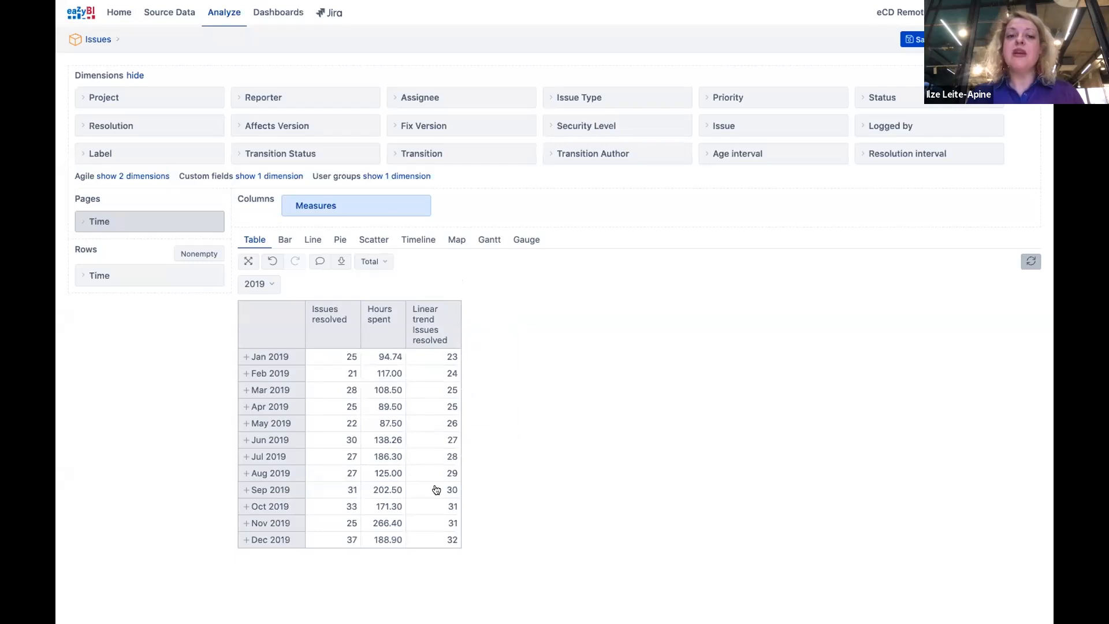
Add a calculated cumulative sum of Hours spent and move its column directly before the linear trend column
click(375, 317)
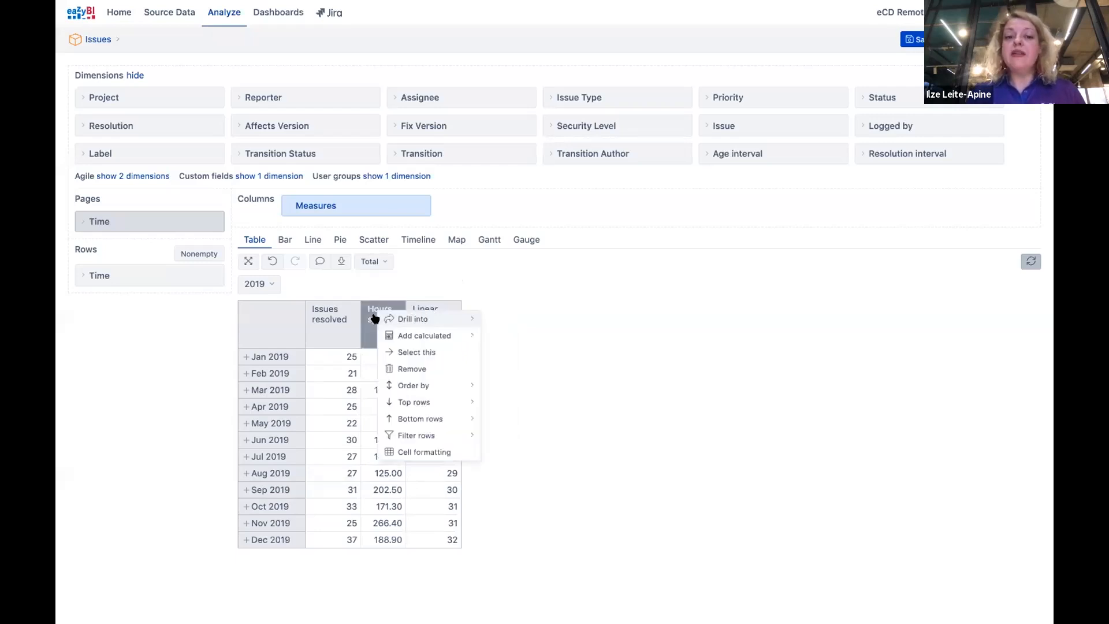
mouse_move(404, 336)
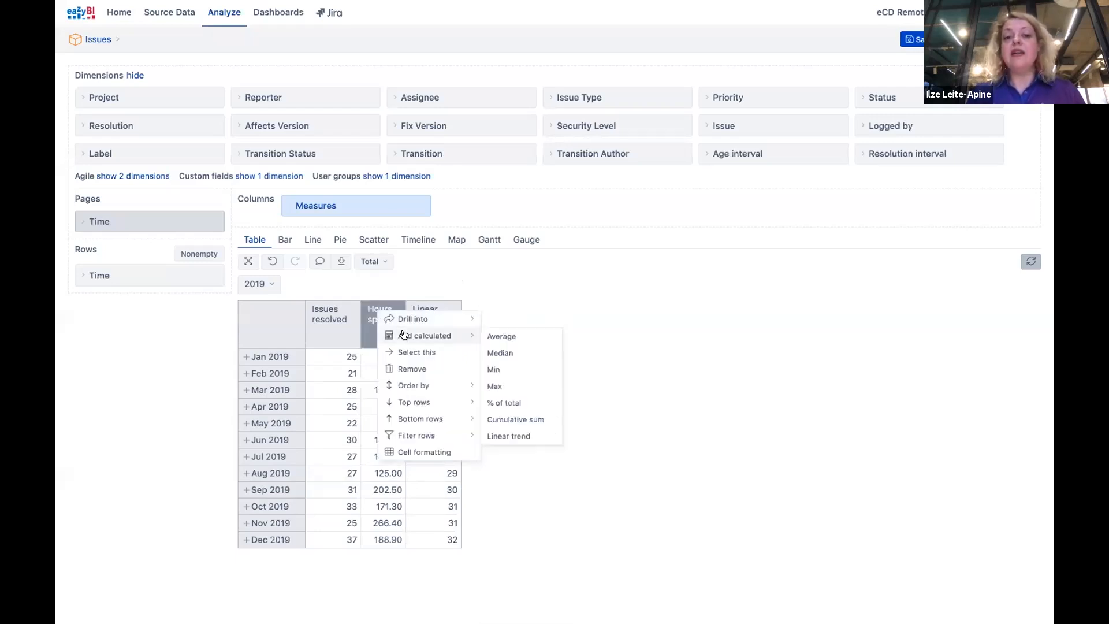
click(524, 418)
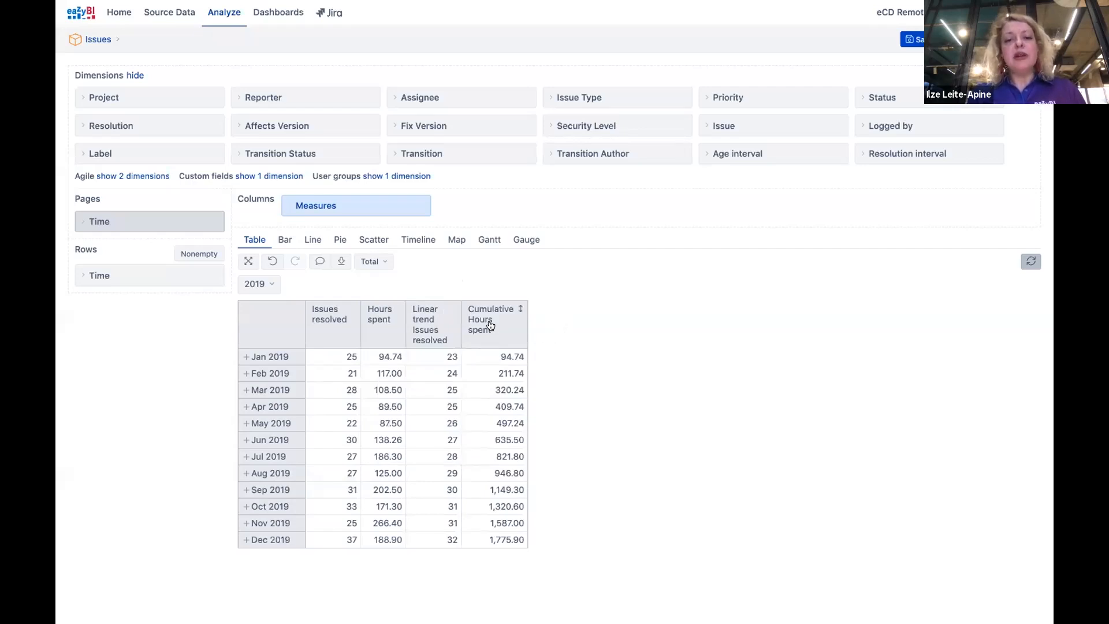
drag(466, 325, 427, 323)
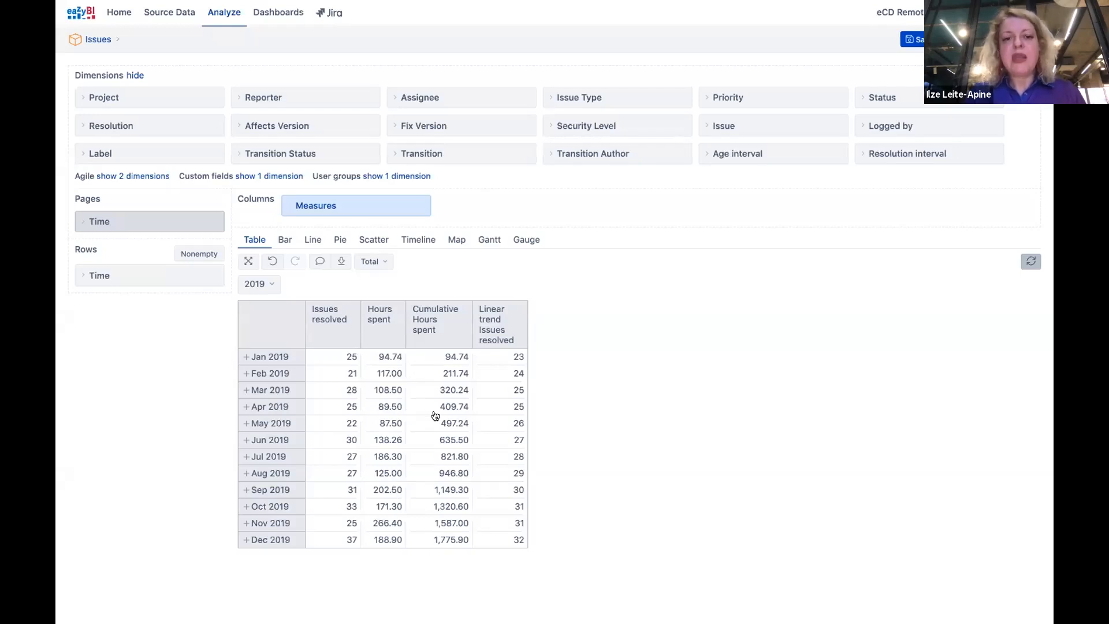
Examine the calculation formula behind the Cumulative Hours spent column and leave it without saving
click(426, 321)
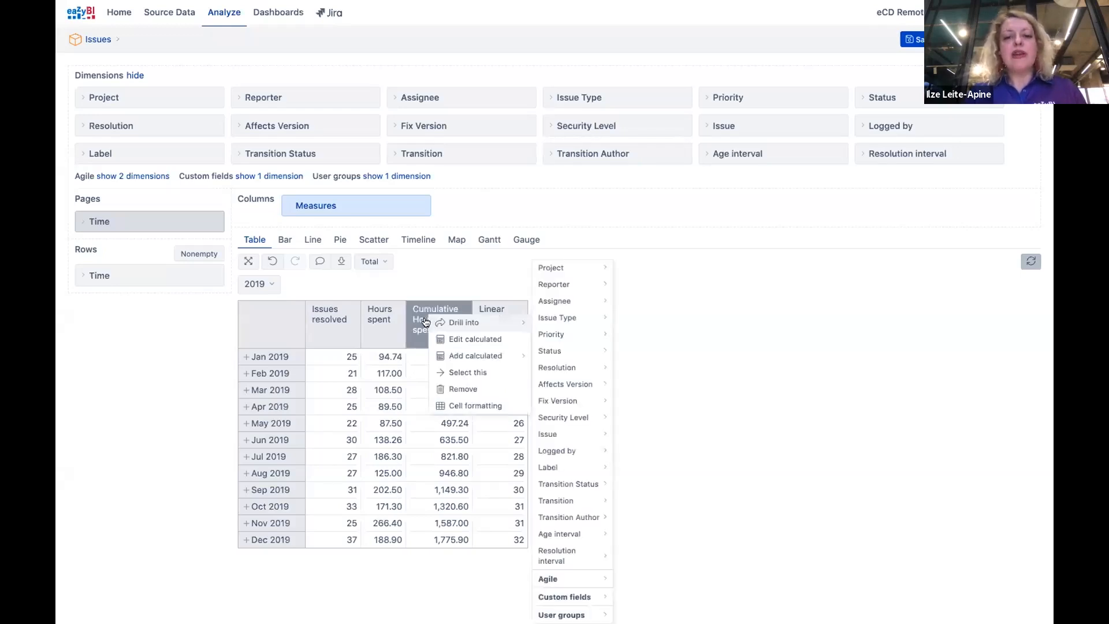
click(474, 340)
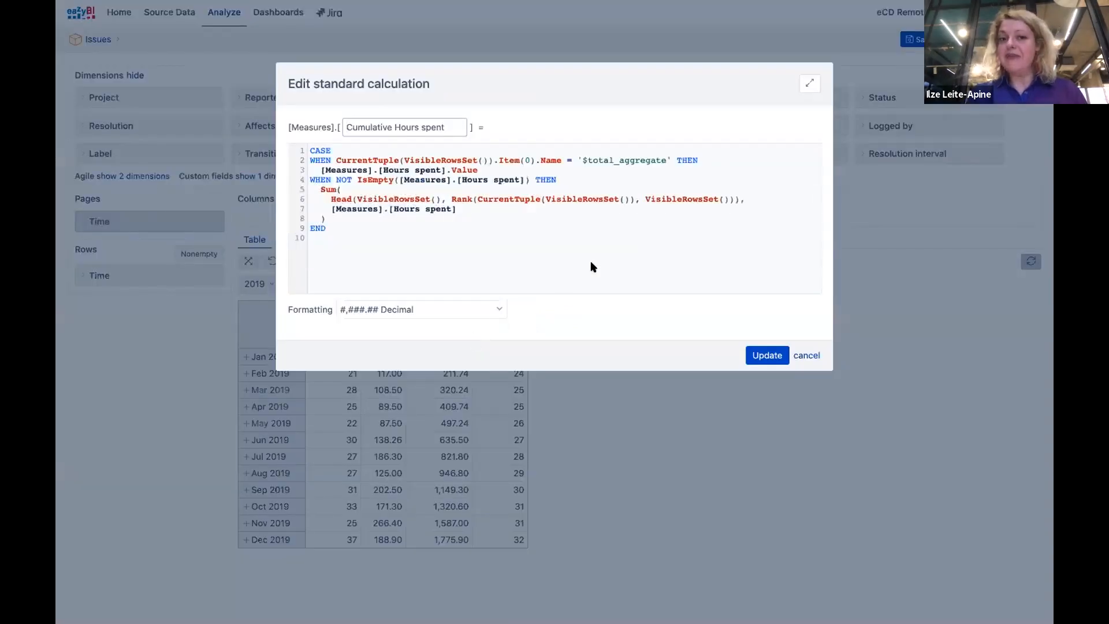
click(809, 356)
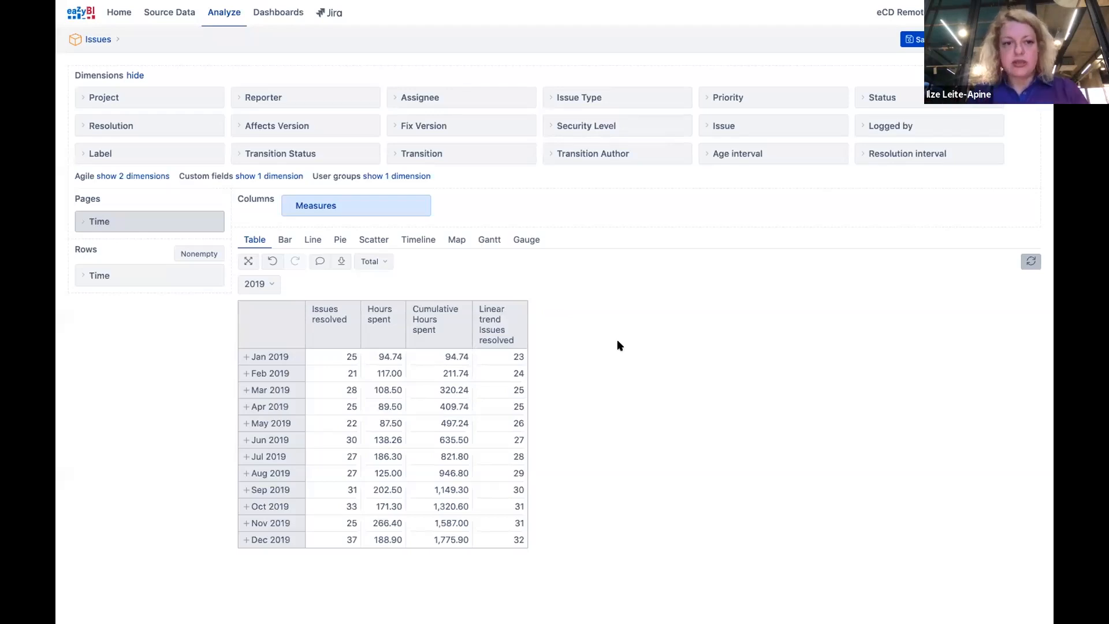
Display the report as a bar chart with vertical bars
click(283, 242)
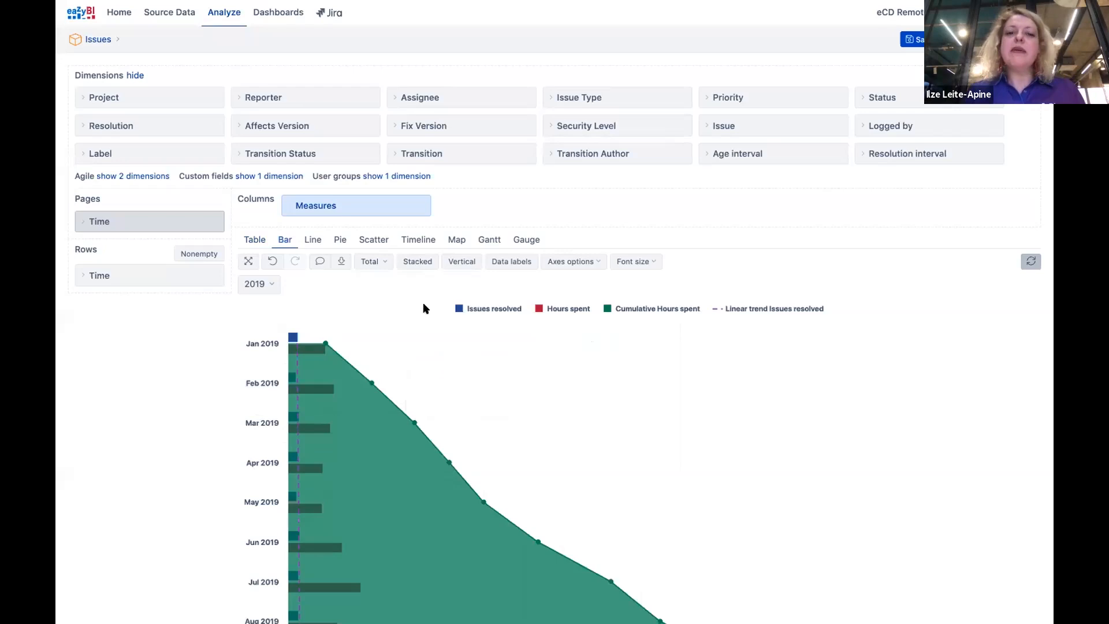
click(468, 263)
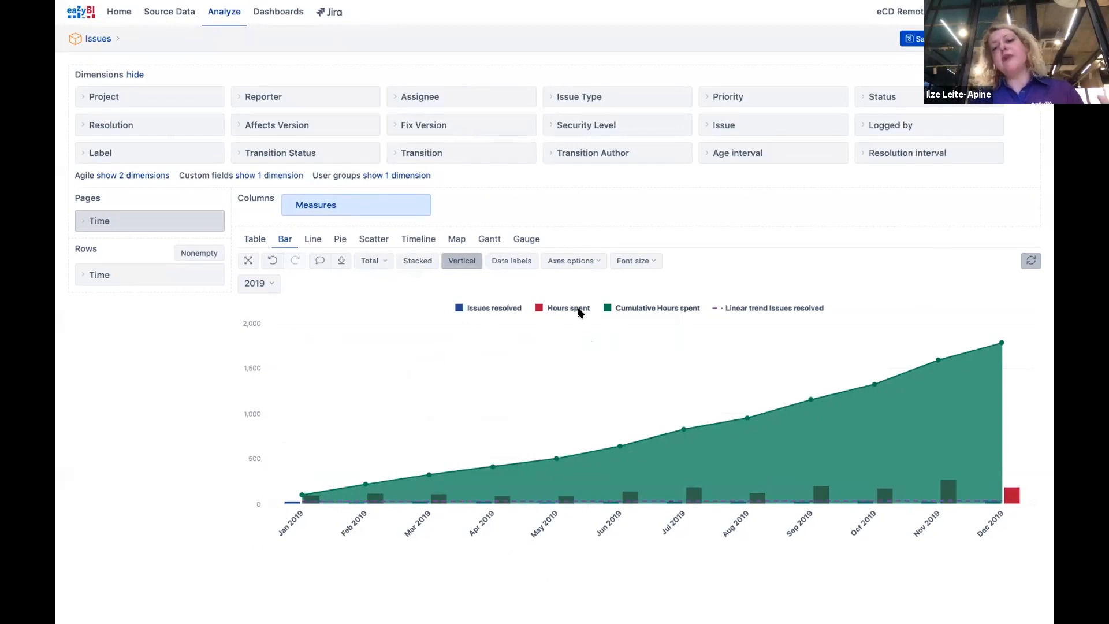
Plot both the Issues resolved series and its linear trend series on separate axis 1
click(459, 309)
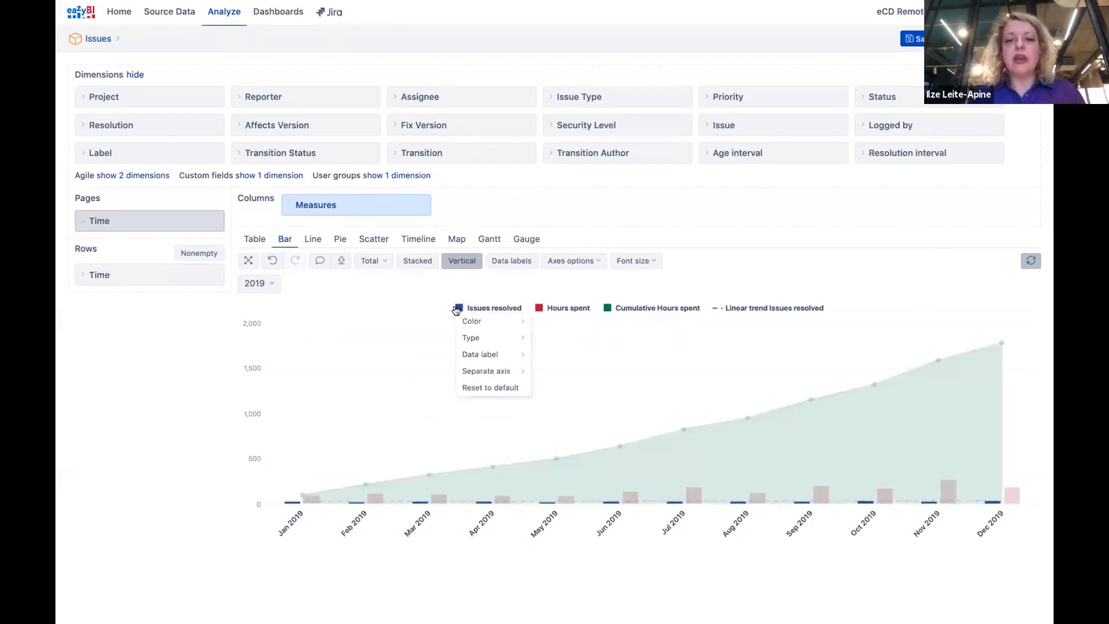
mouse_move(509, 371)
click(549, 387)
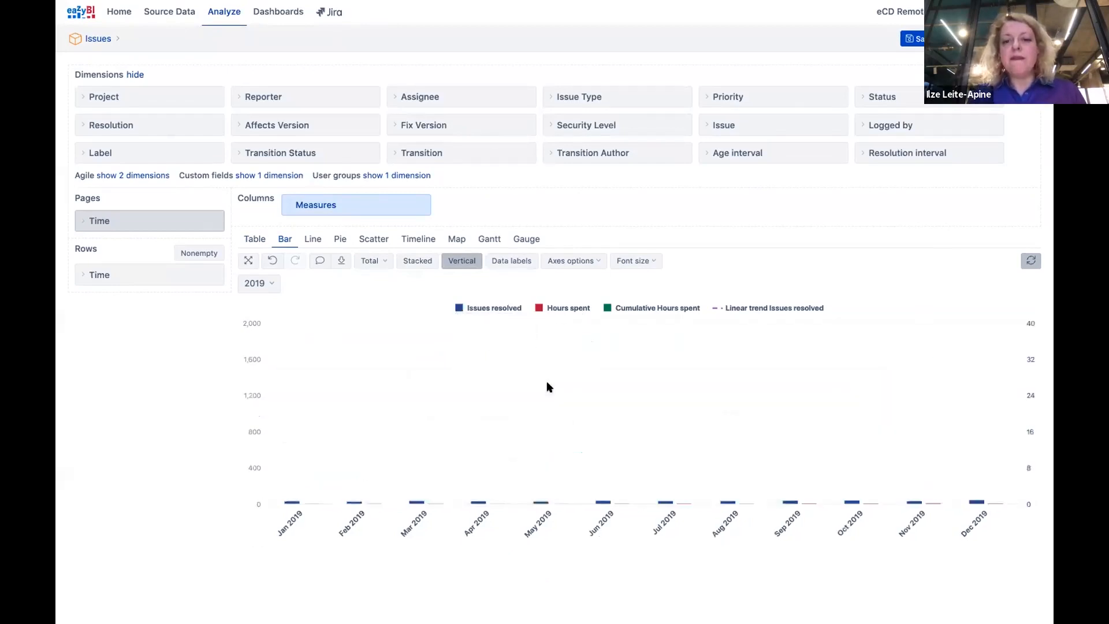
click(713, 311)
mouse_move(781, 391)
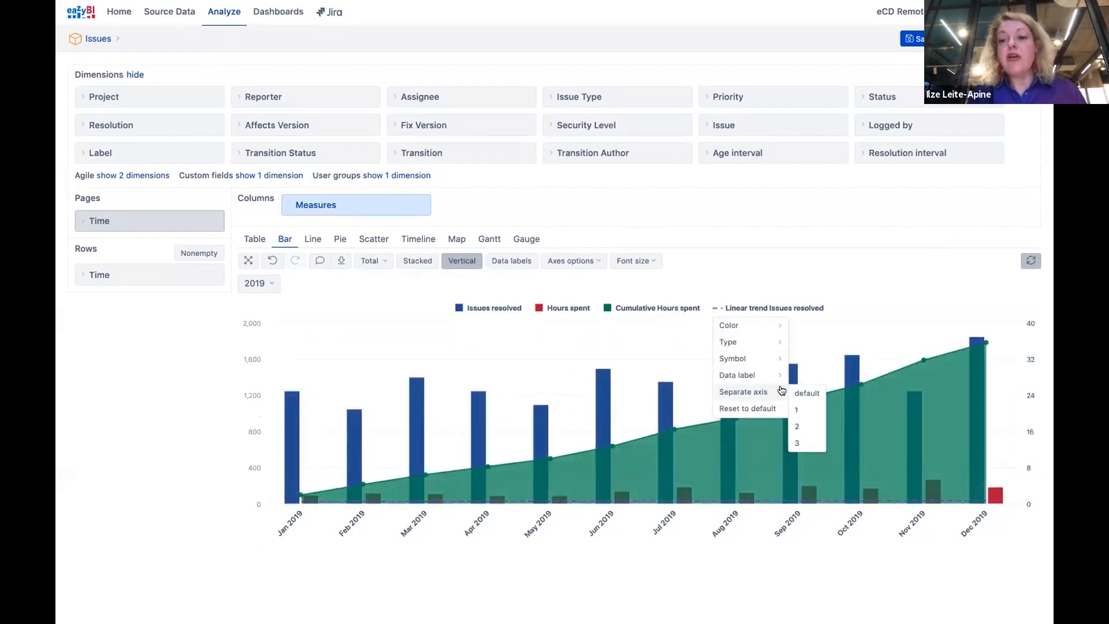
click(806, 410)
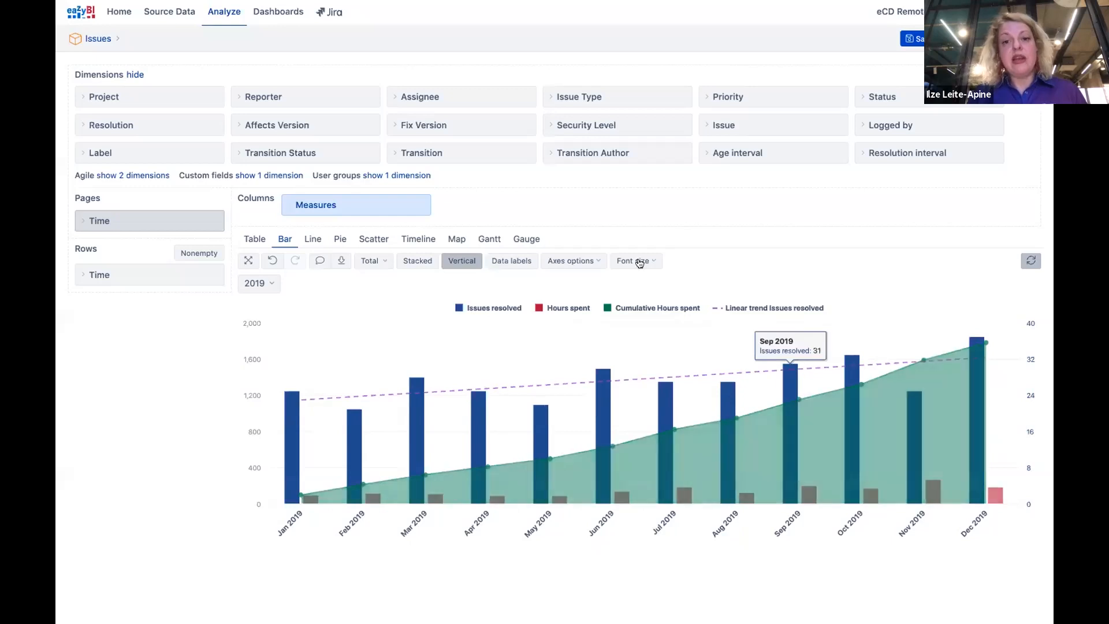
Title the chart's default Y axis "Hours"
click(597, 264)
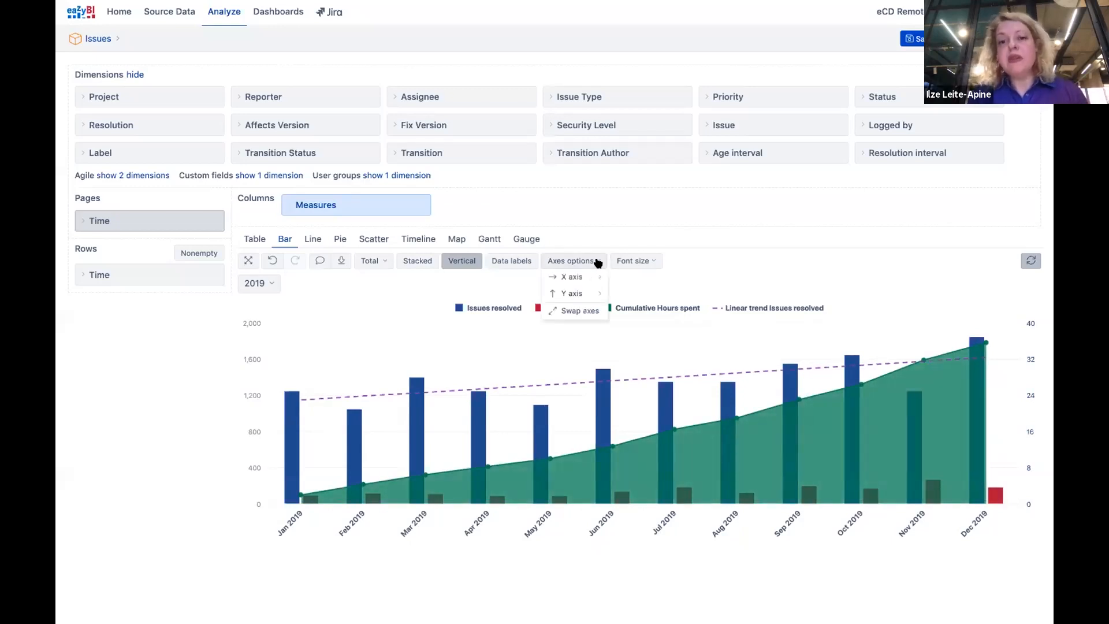
mouse_move(575, 294)
mouse_move(621, 296)
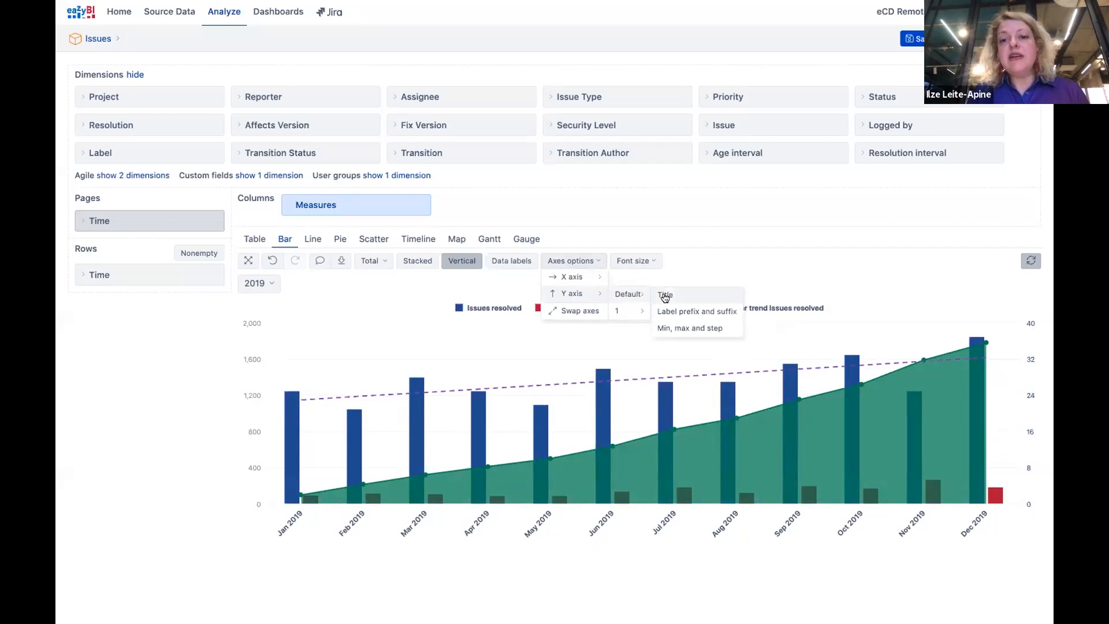
click(667, 295)
text(Hours)
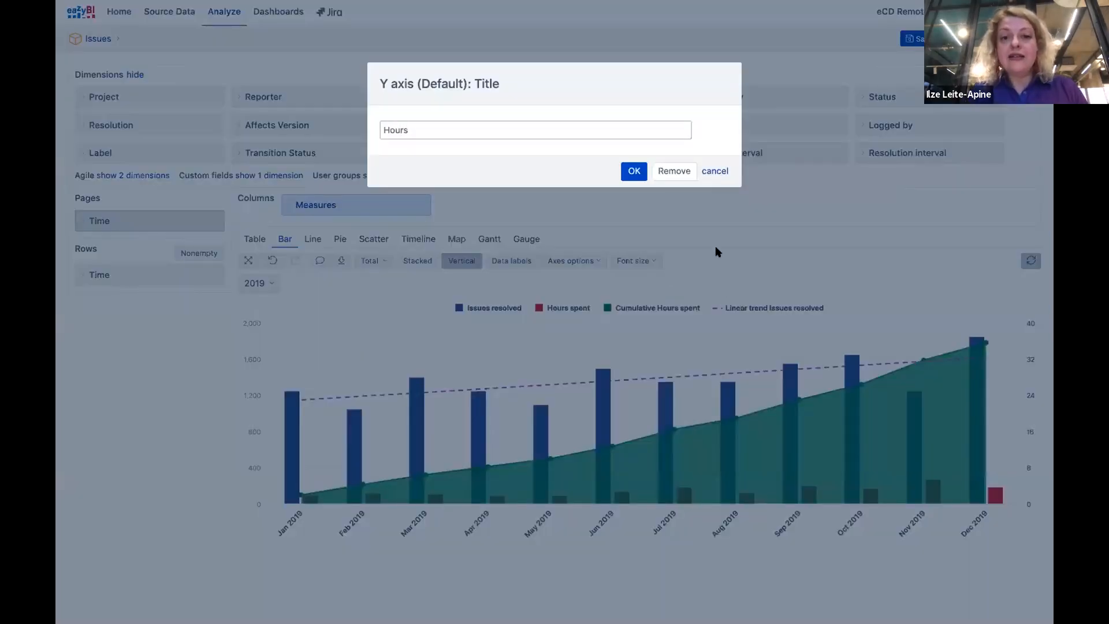
click(634, 171)
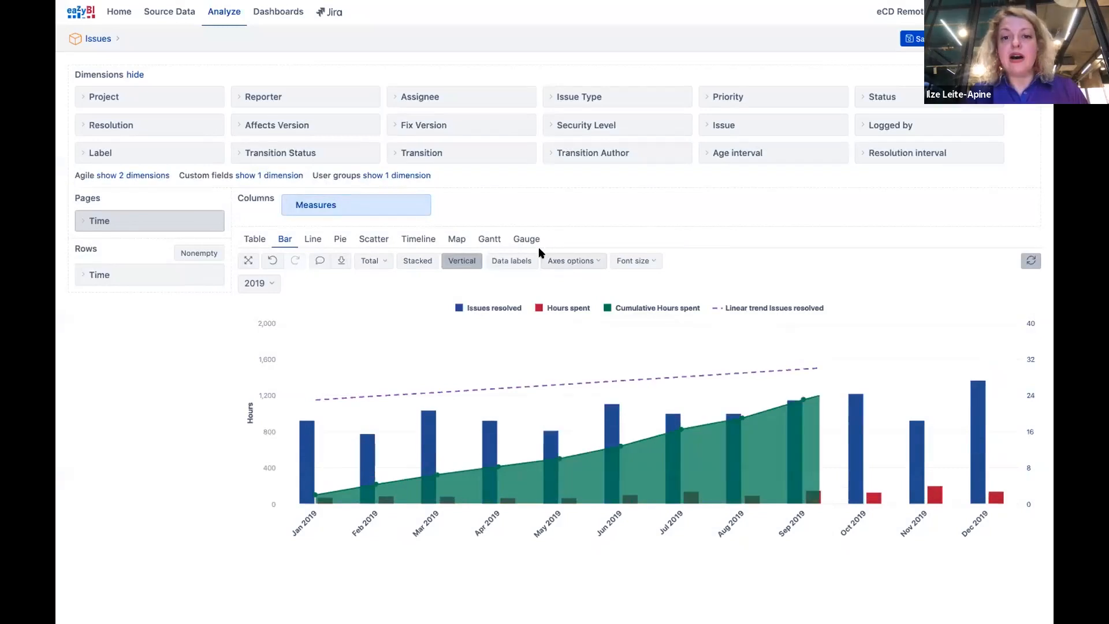
Title Y axis 1 of the chart "Issues"
click(575, 262)
mouse_move(591, 296)
mouse_move(620, 310)
click(667, 312)
text(Issues)
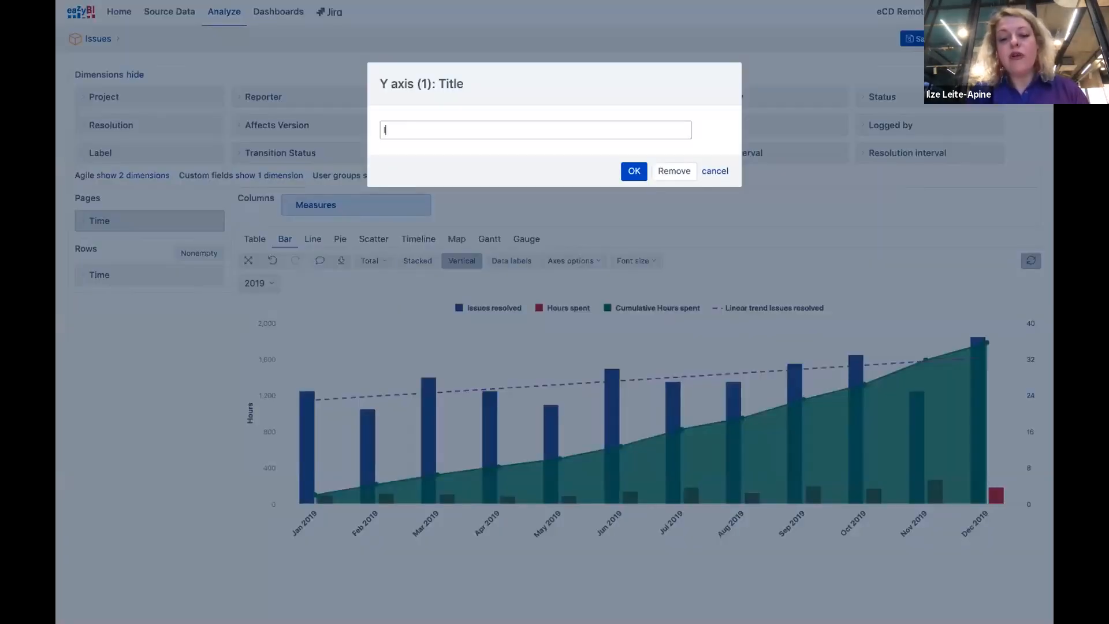
click(634, 171)
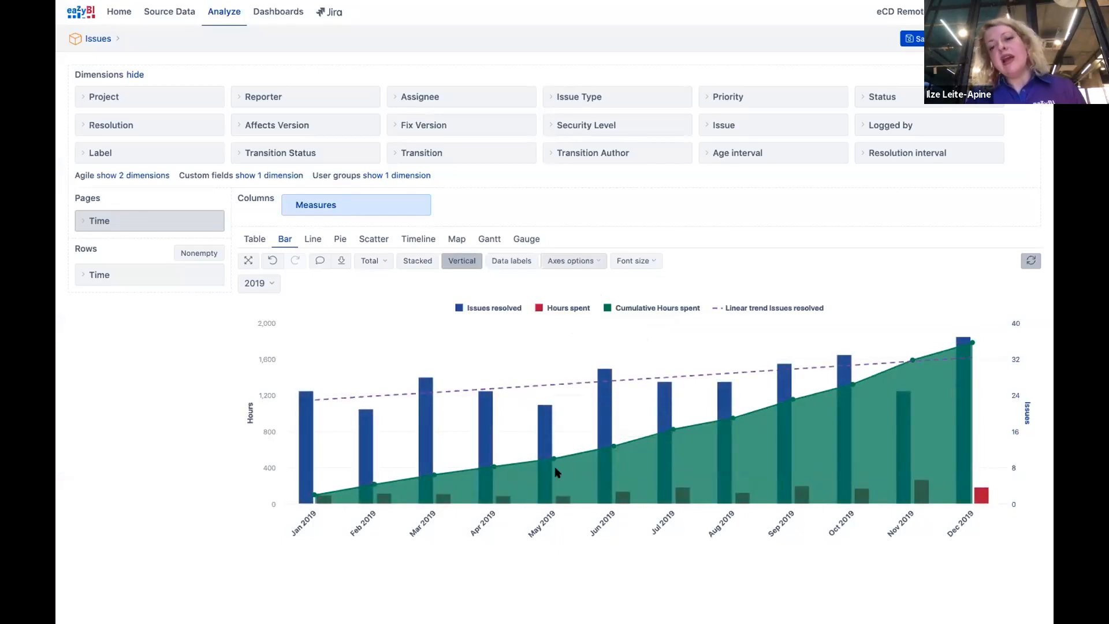
Move the Cumulative Hours spent column to the first place in the table and return to the bar chart
click(247, 238)
drag(436, 321, 327, 323)
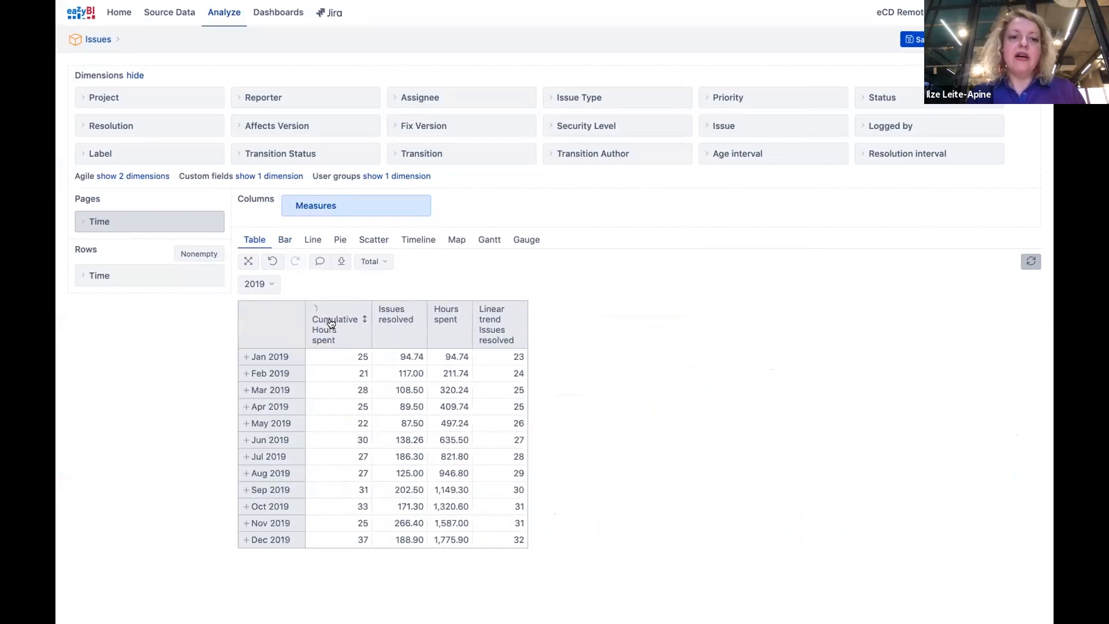
click(283, 240)
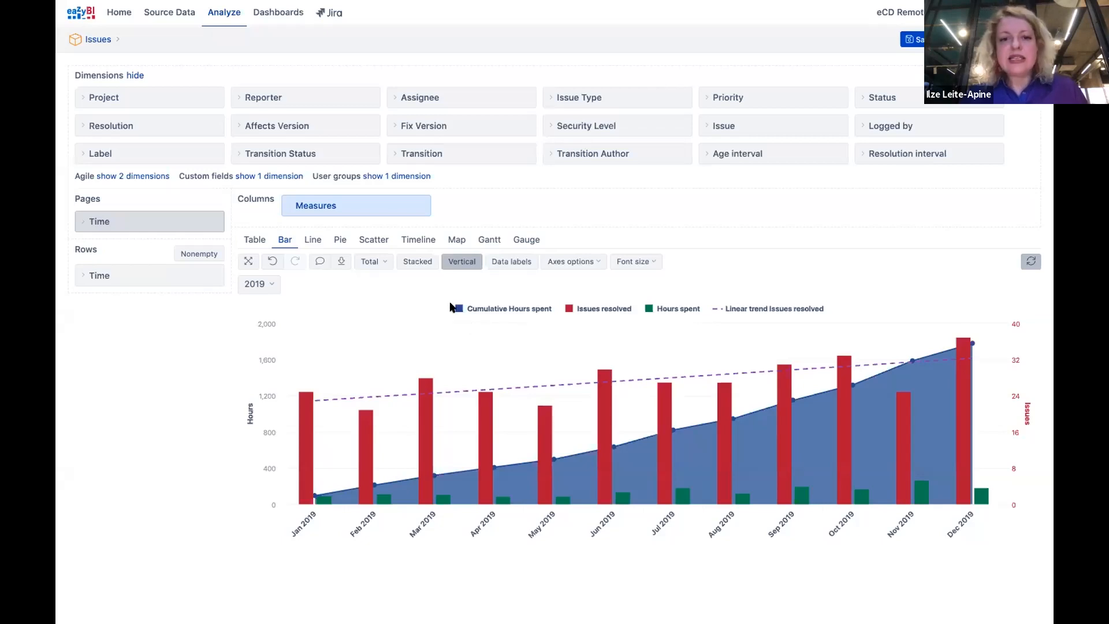
Colour the Cumulative Hours spent series light blue and the Issues resolved series green
click(455, 311)
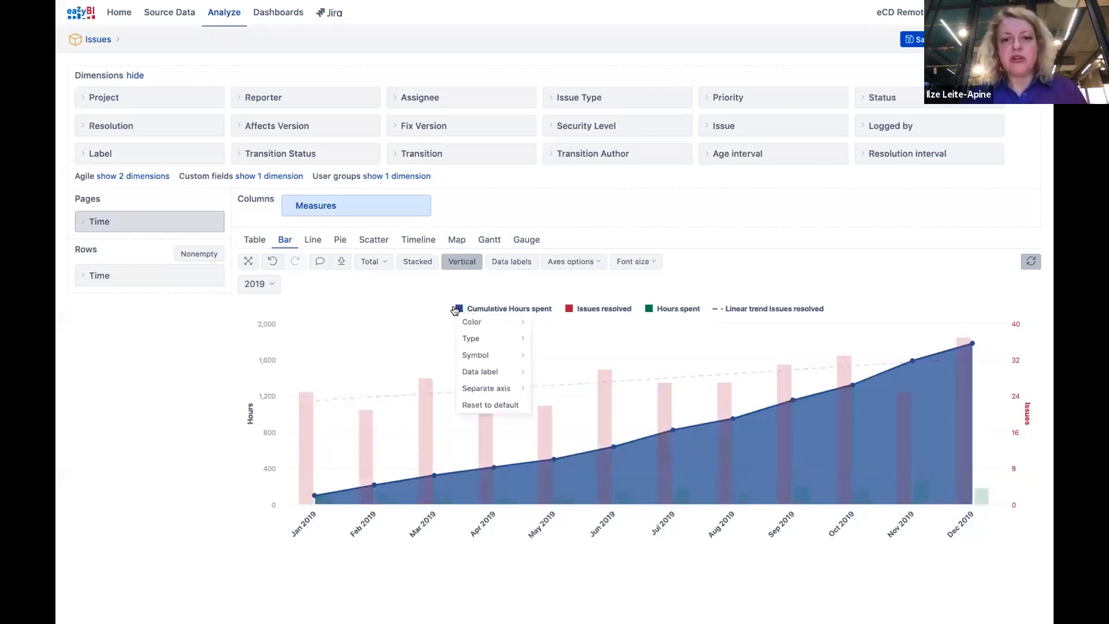
mouse_move(485, 322)
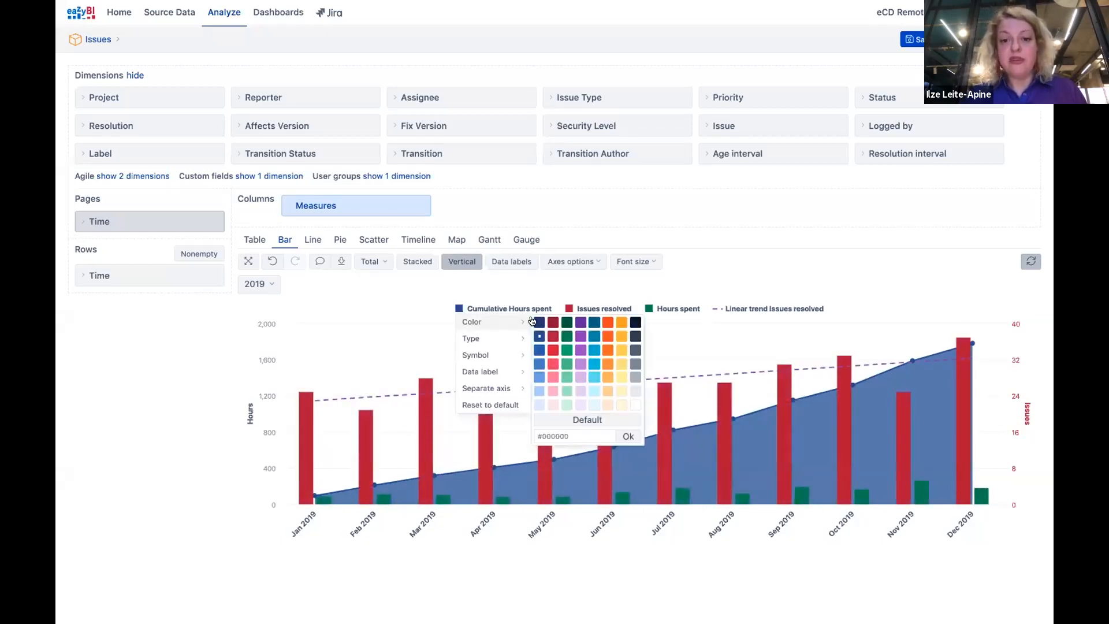
click(535, 379)
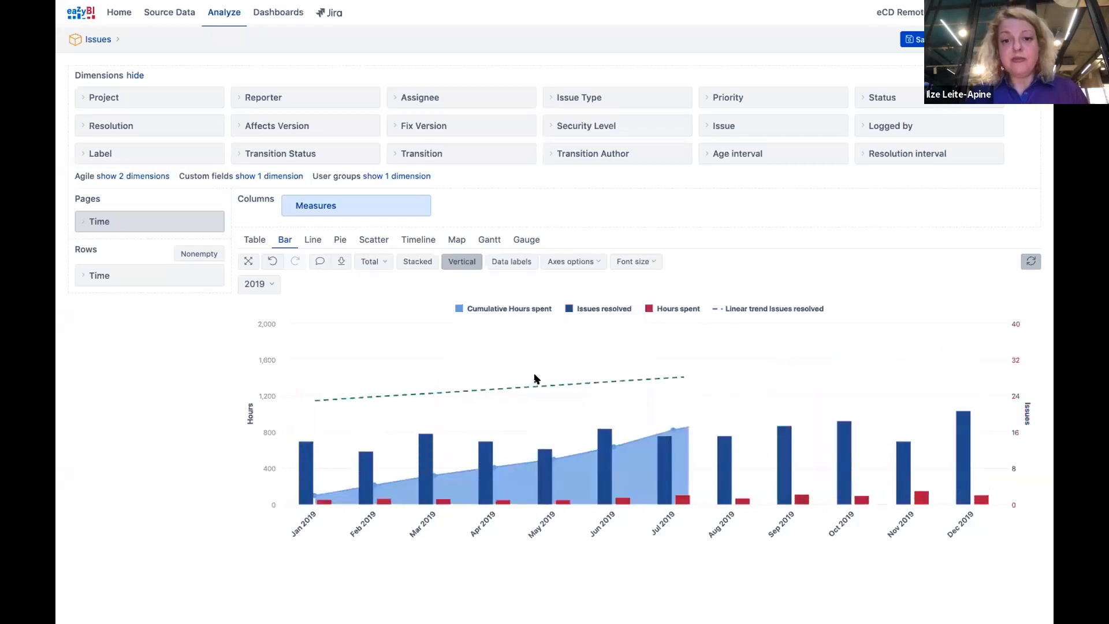
click(563, 312)
mouse_move(581, 322)
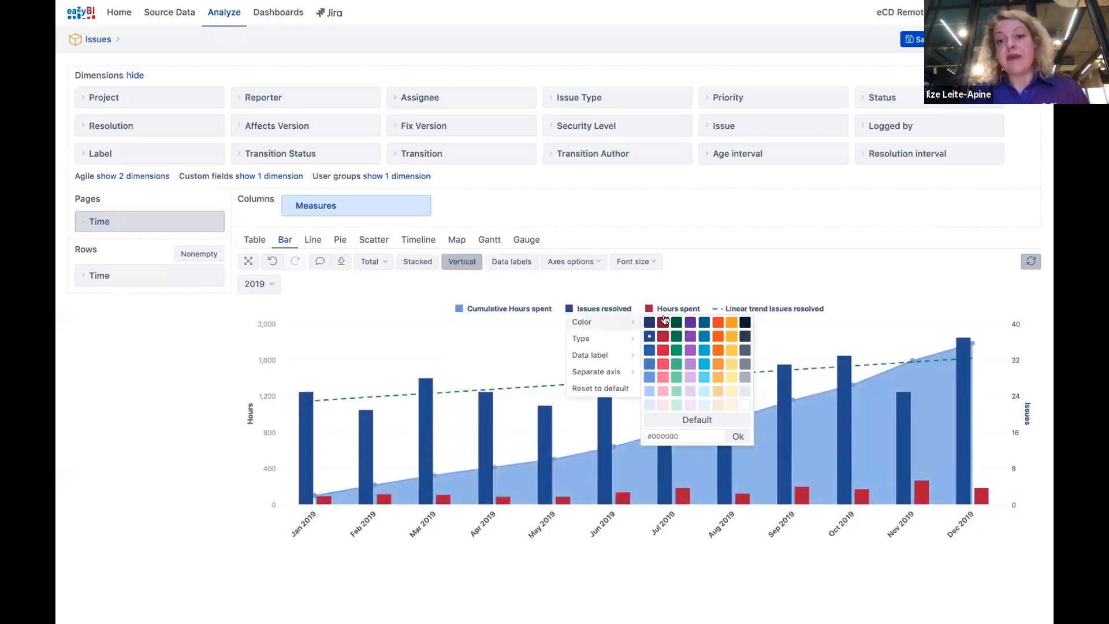
click(678, 353)
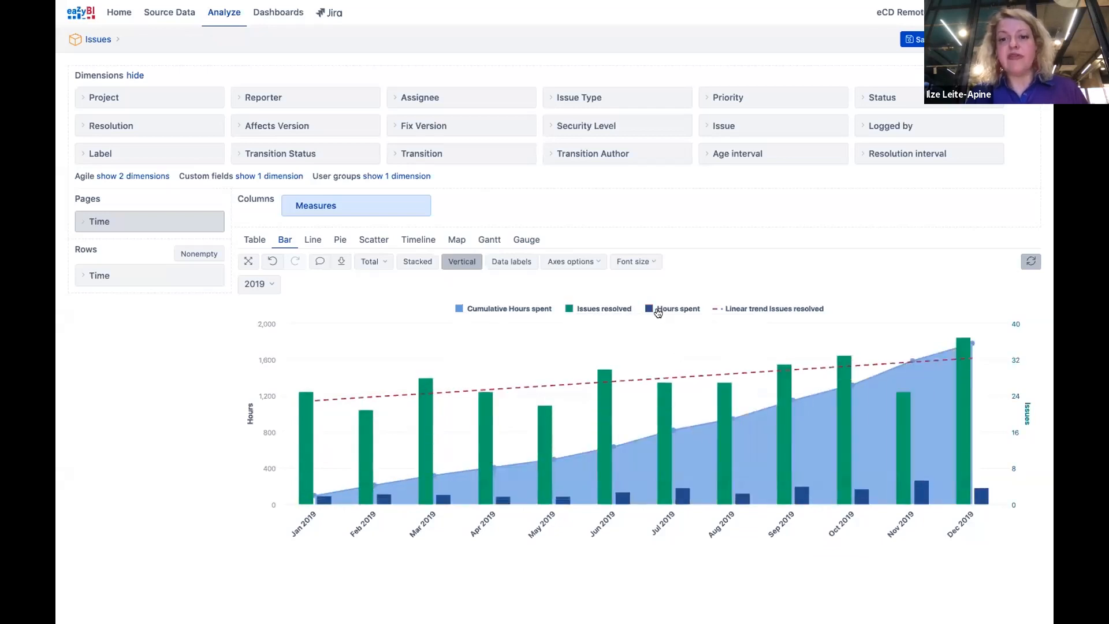
Colour the Hours spent series darkest blue and the Linear trend Issues resolved series darkest green
click(647, 312)
mouse_move(721, 321)
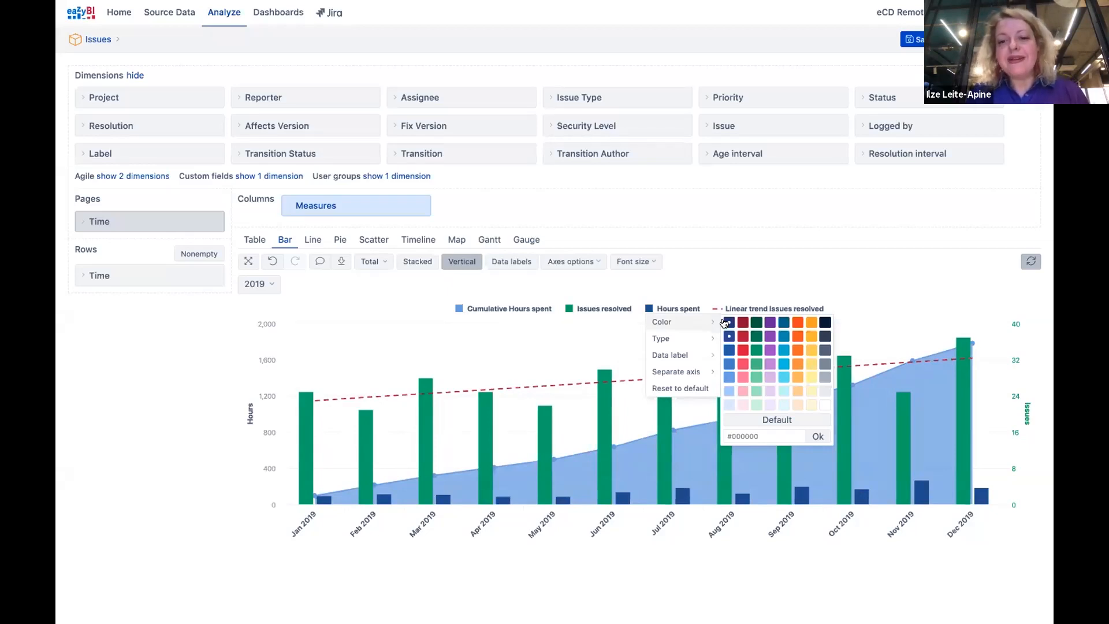
click(725, 322)
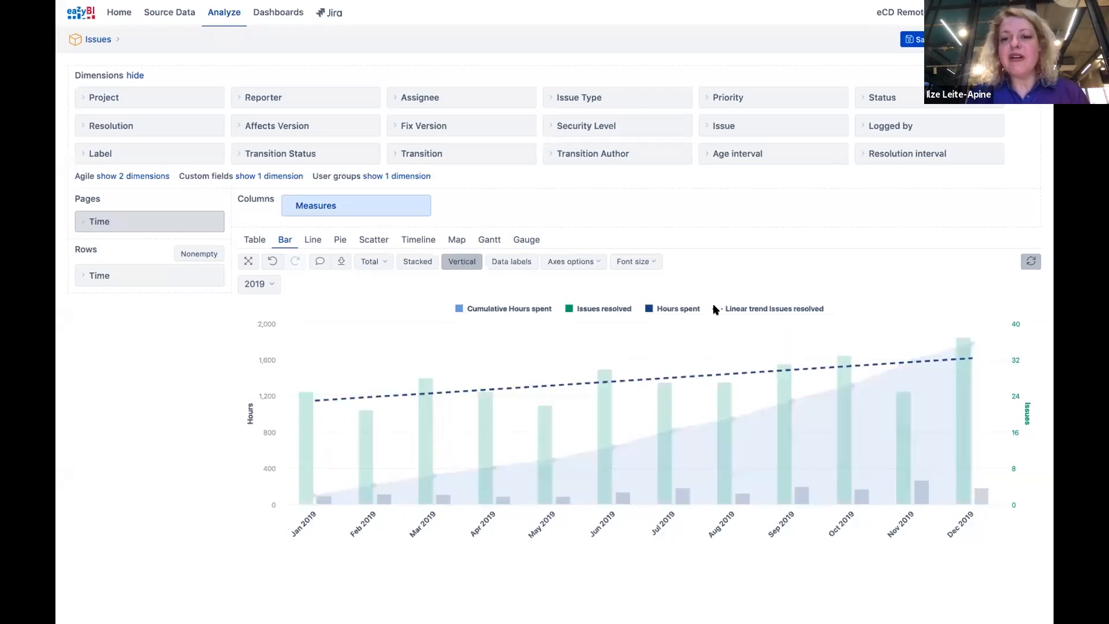
click(717, 309)
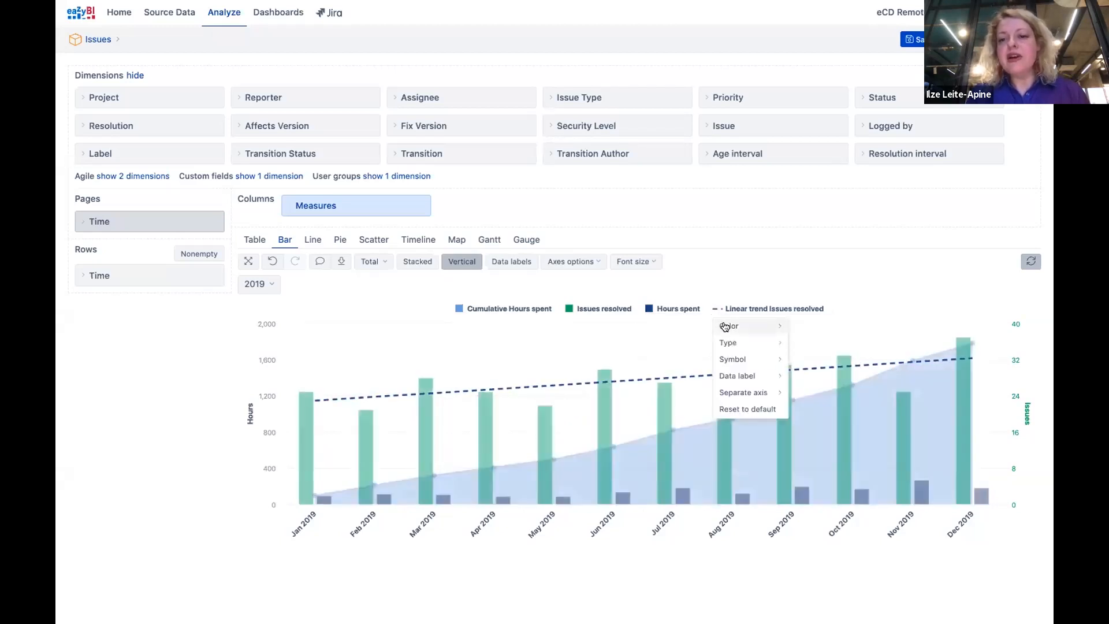
mouse_move(755, 325)
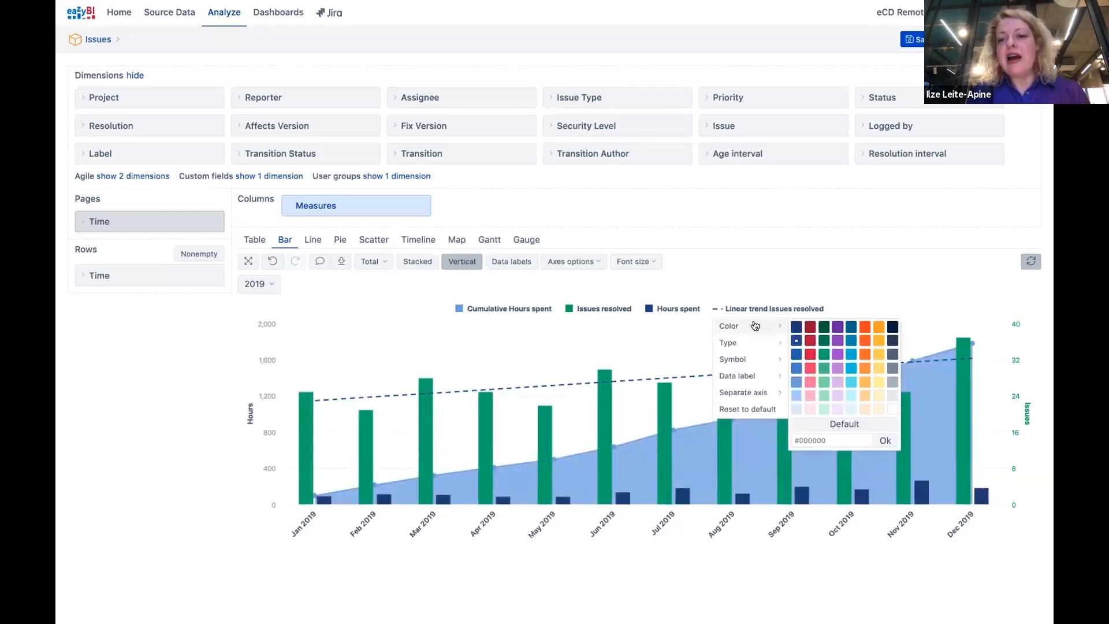
click(823, 328)
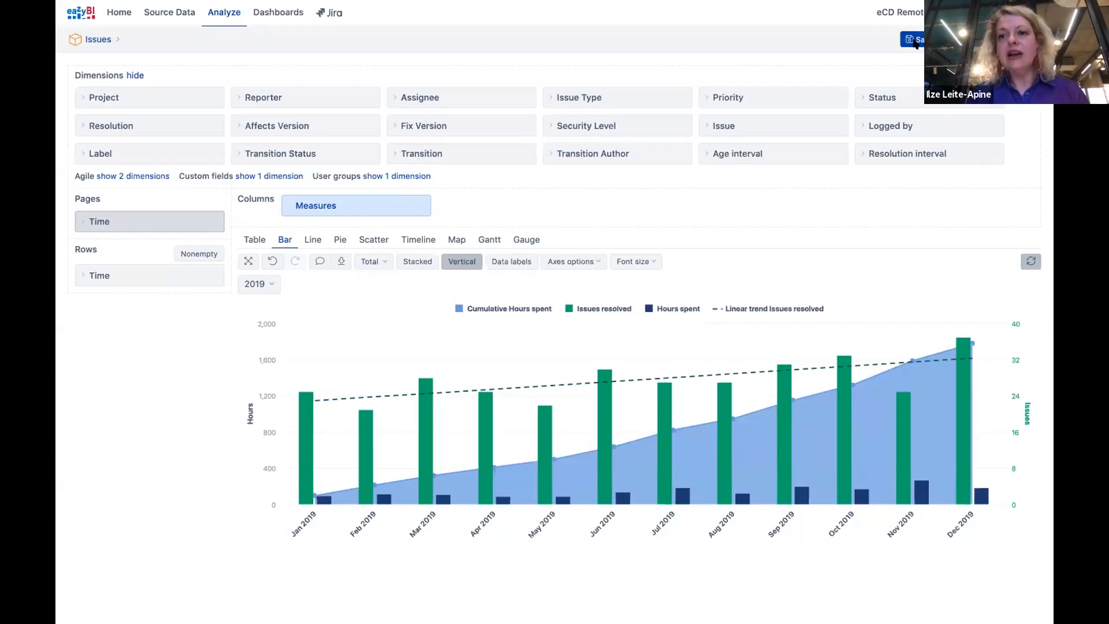
Save the report in the Home folder as "1_Resolved issues and hours spent"
click(914, 42)
text(1.)
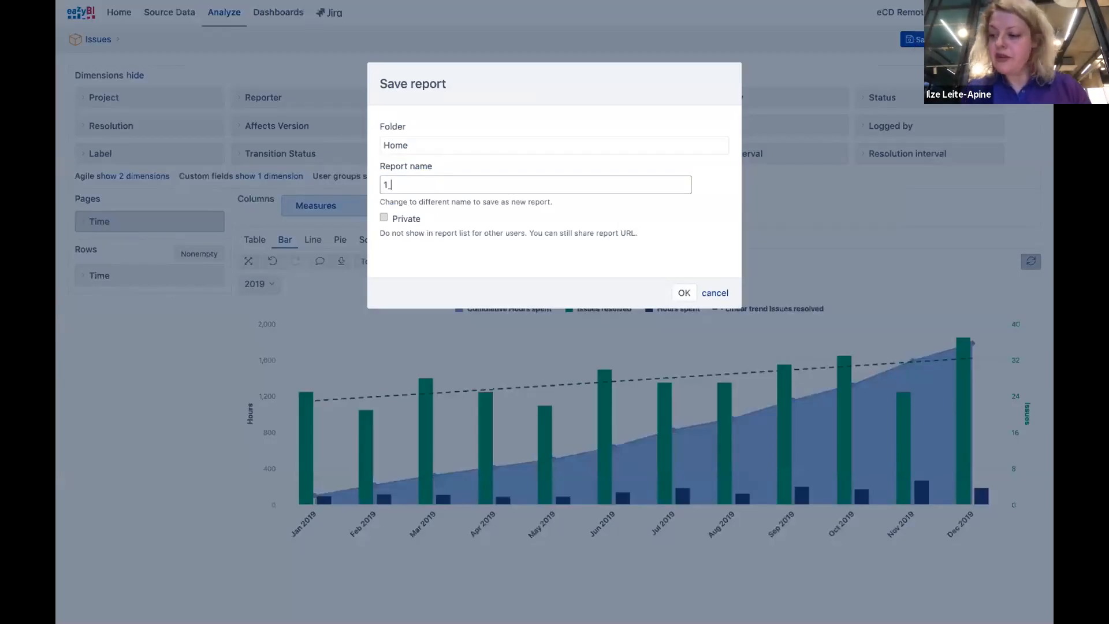
text(Resolve)
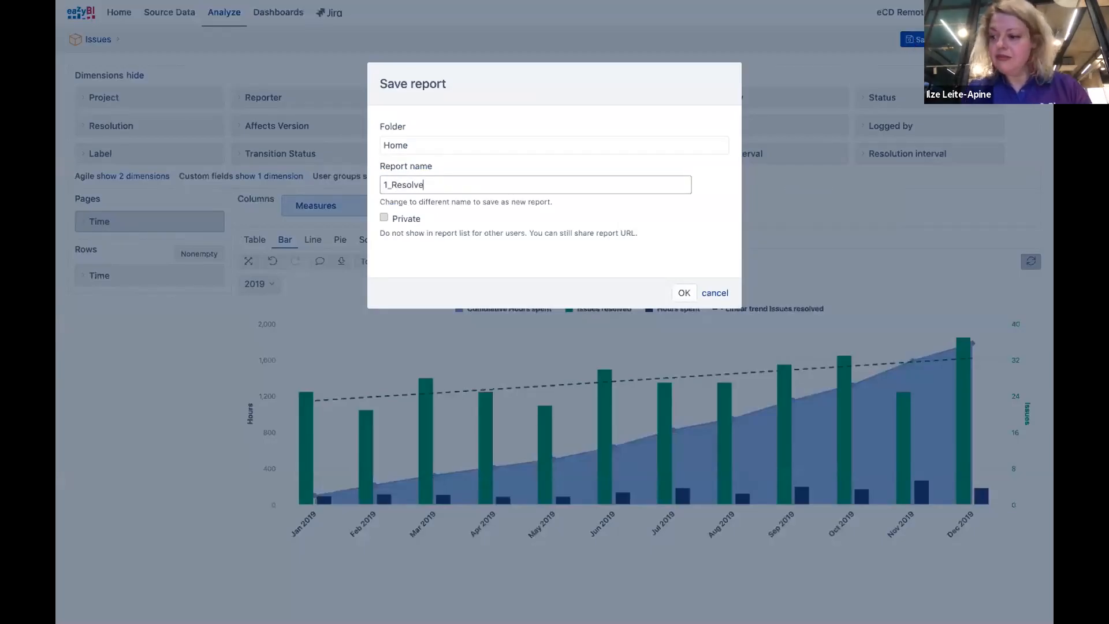
text(d iss)
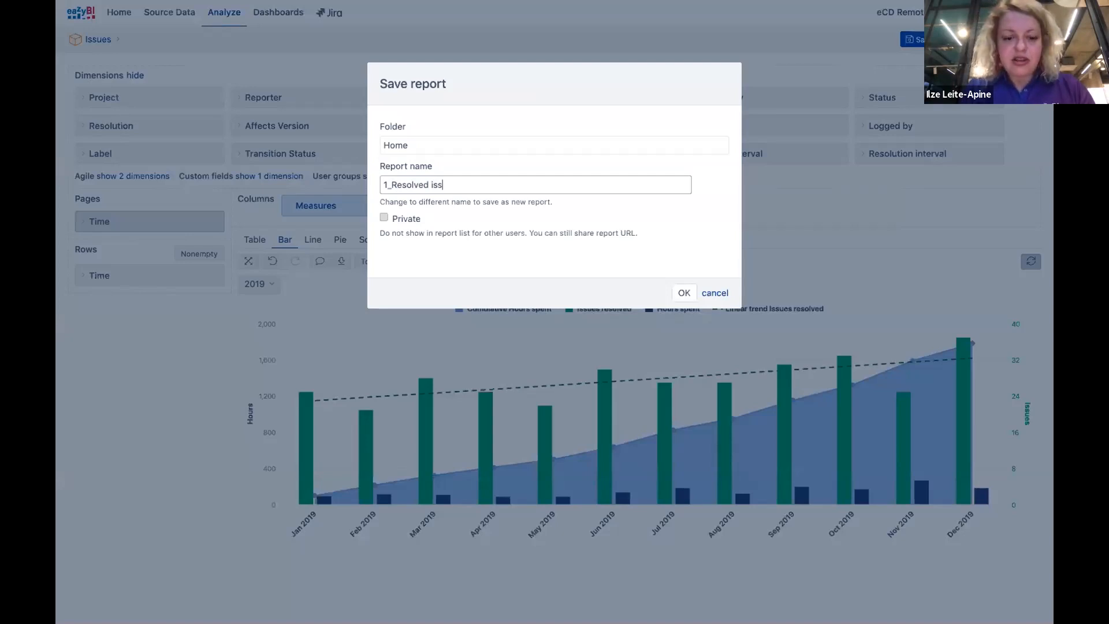
text(ues a)
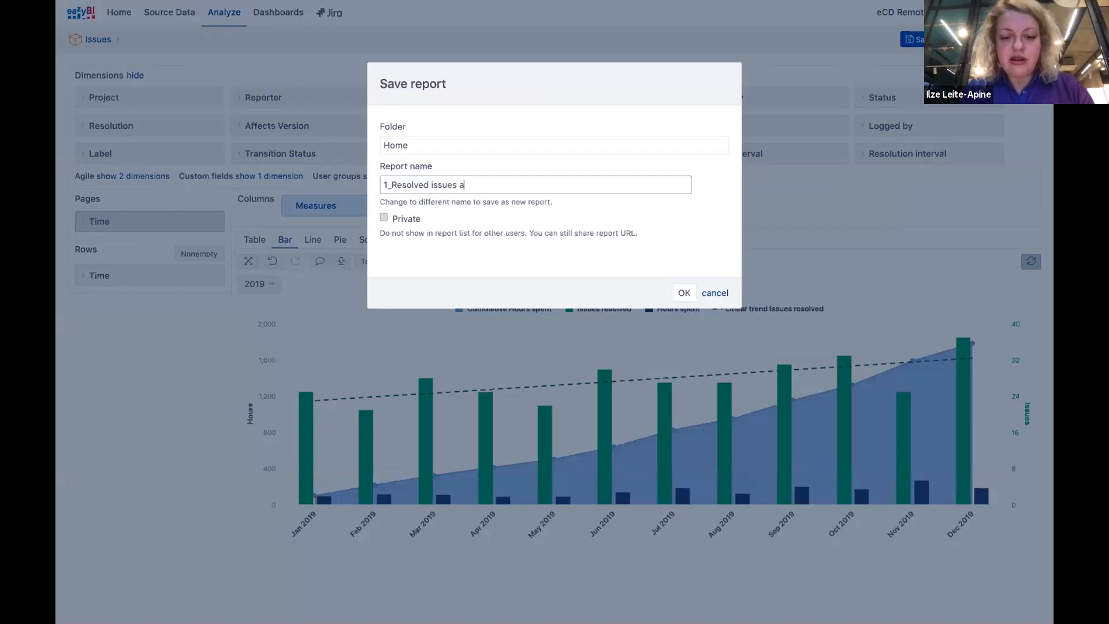
text(nd hours spent)
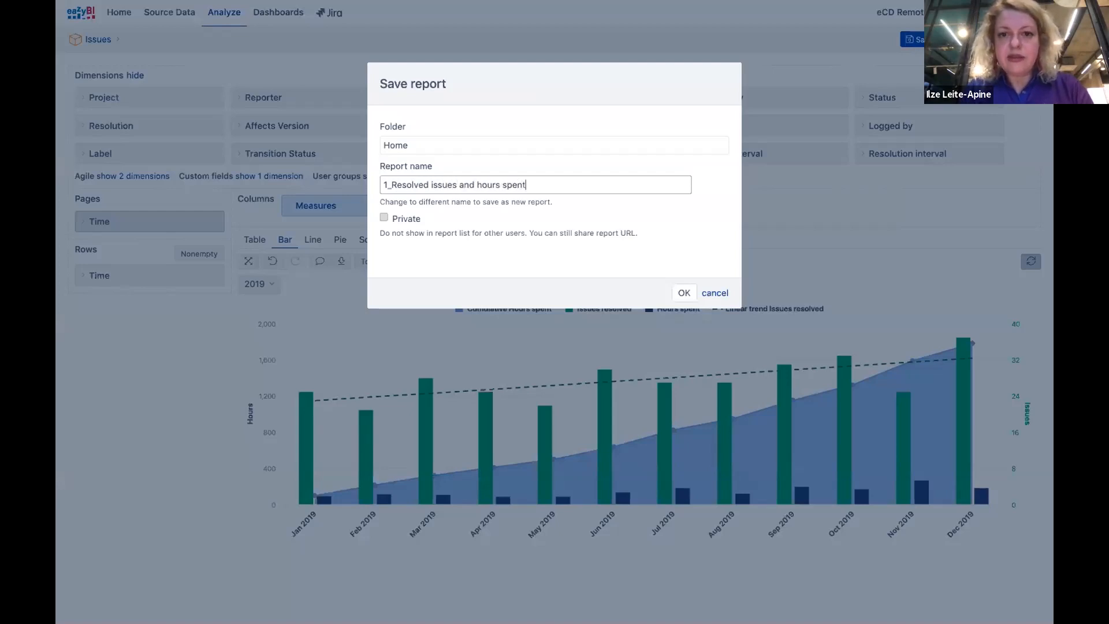
click(682, 294)
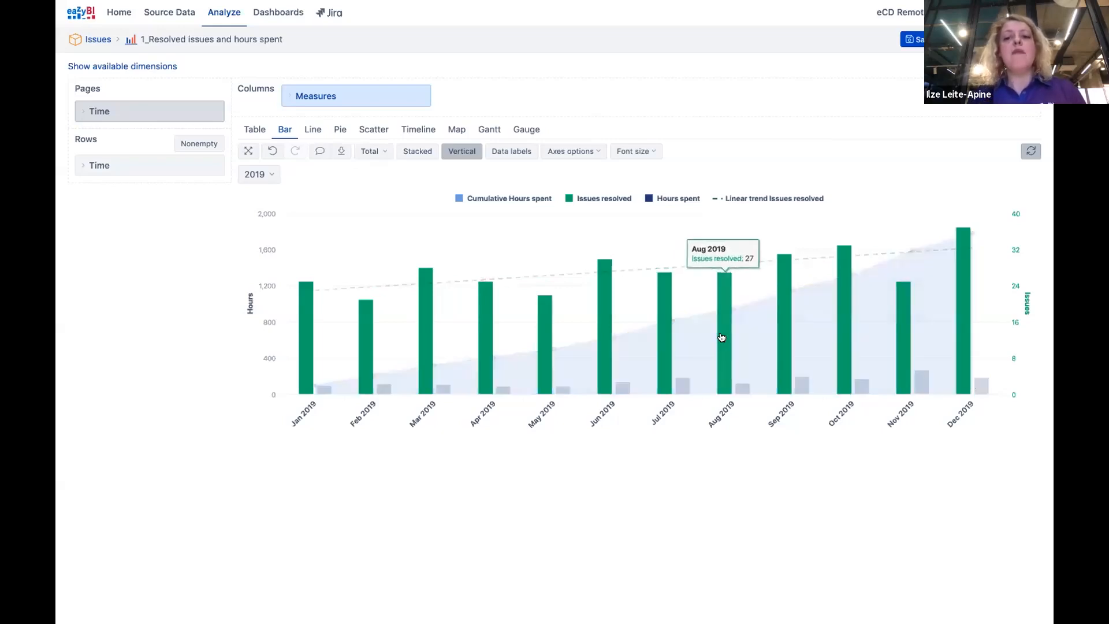
Drill across the Jul 2019 Hours spent bar by Logged by at User level, and undo the drill
click(685, 390)
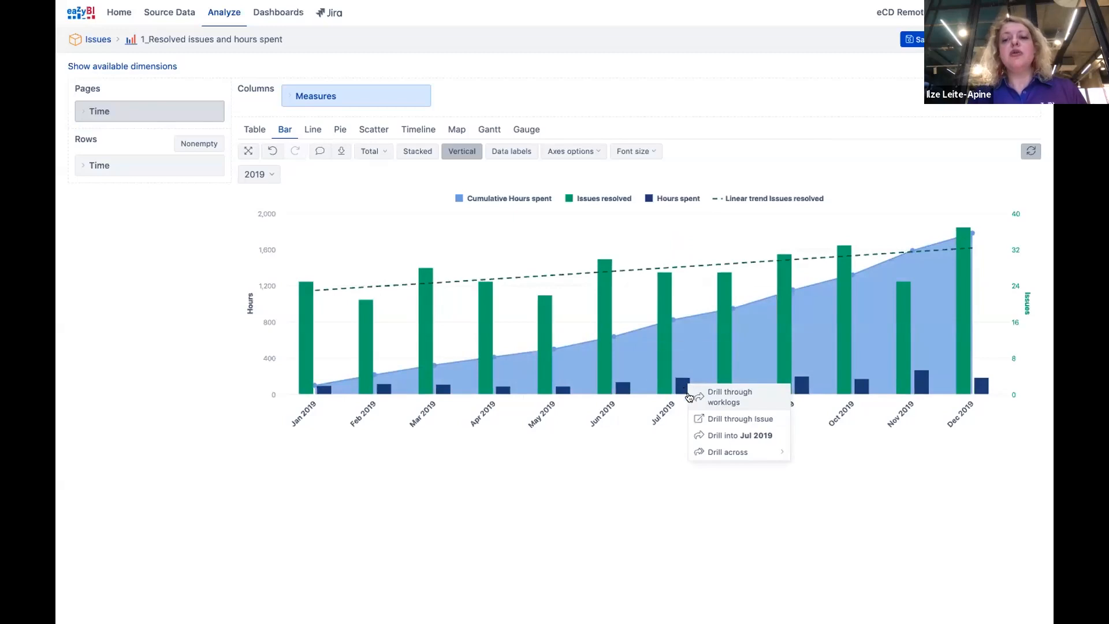
mouse_move(723, 452)
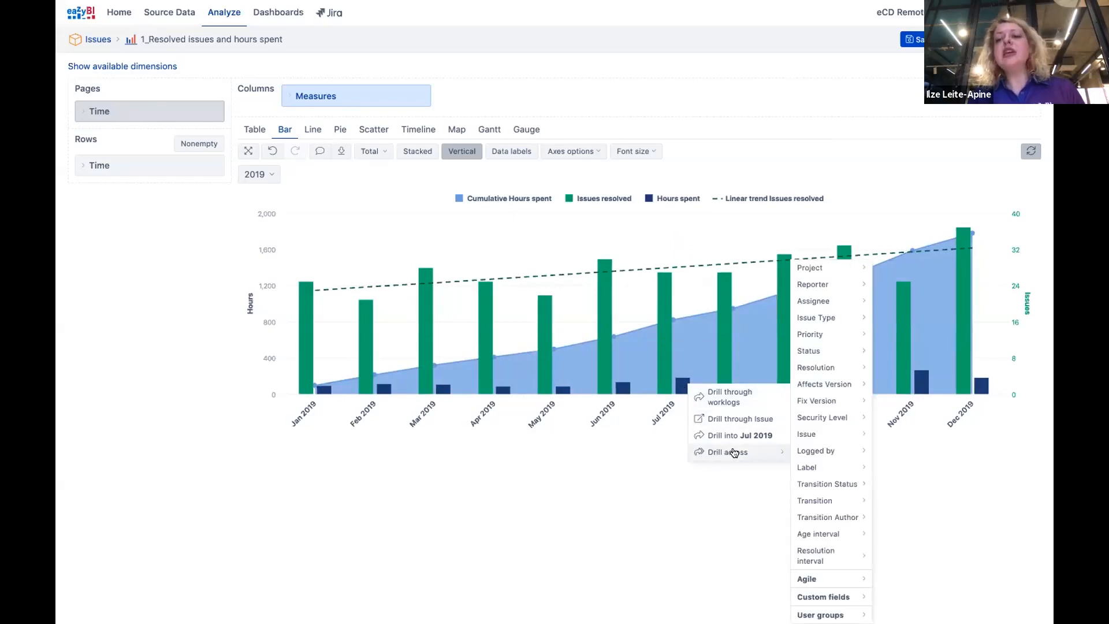
mouse_move(834, 453)
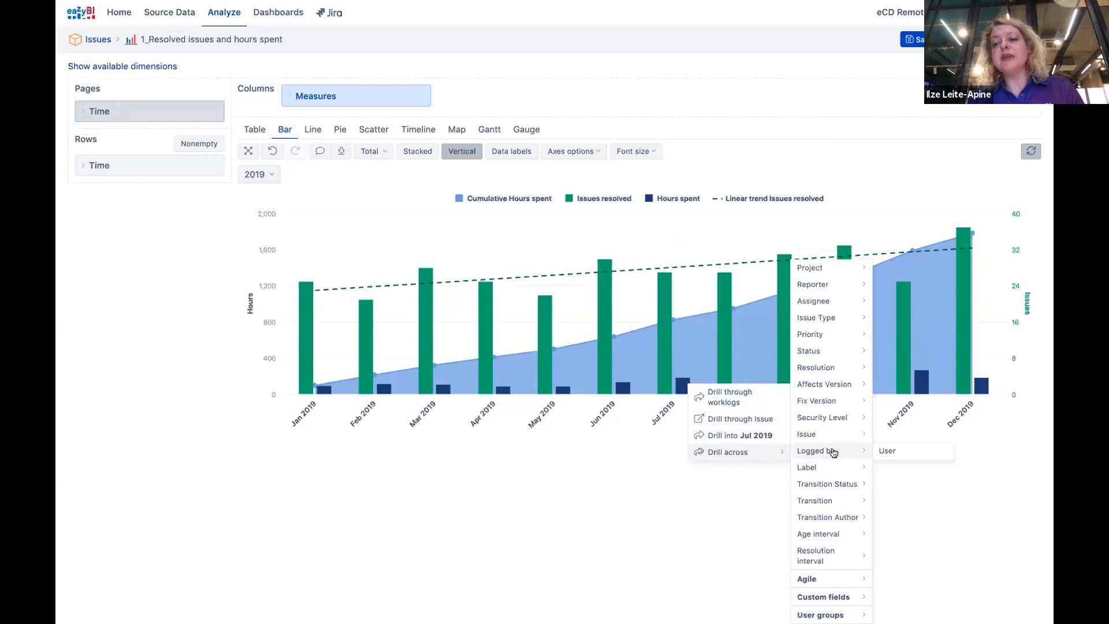
click(886, 451)
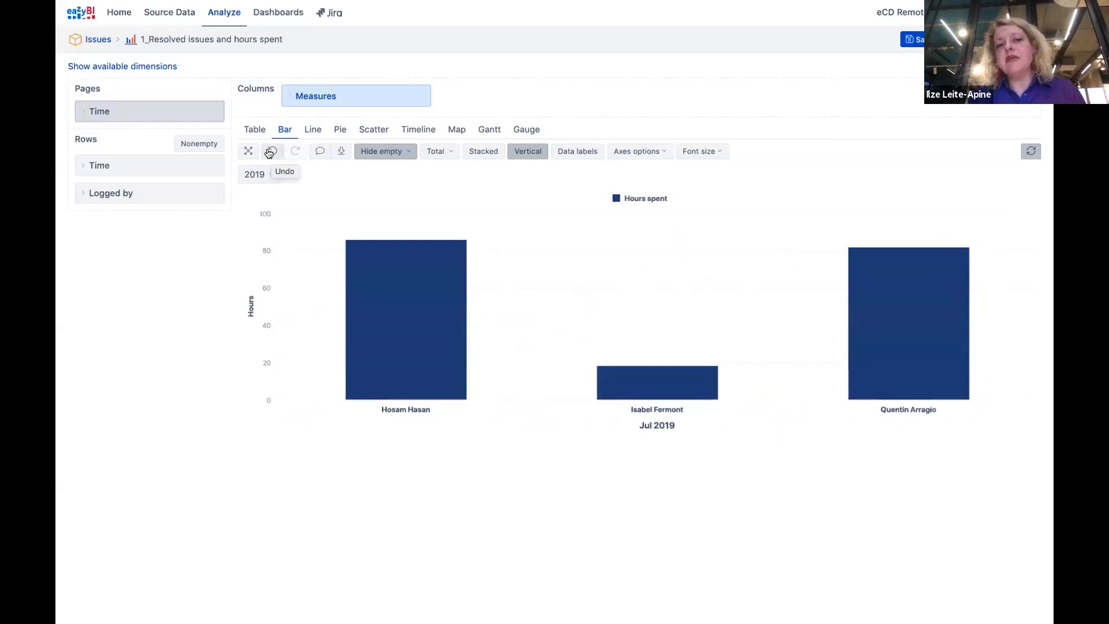
click(270, 151)
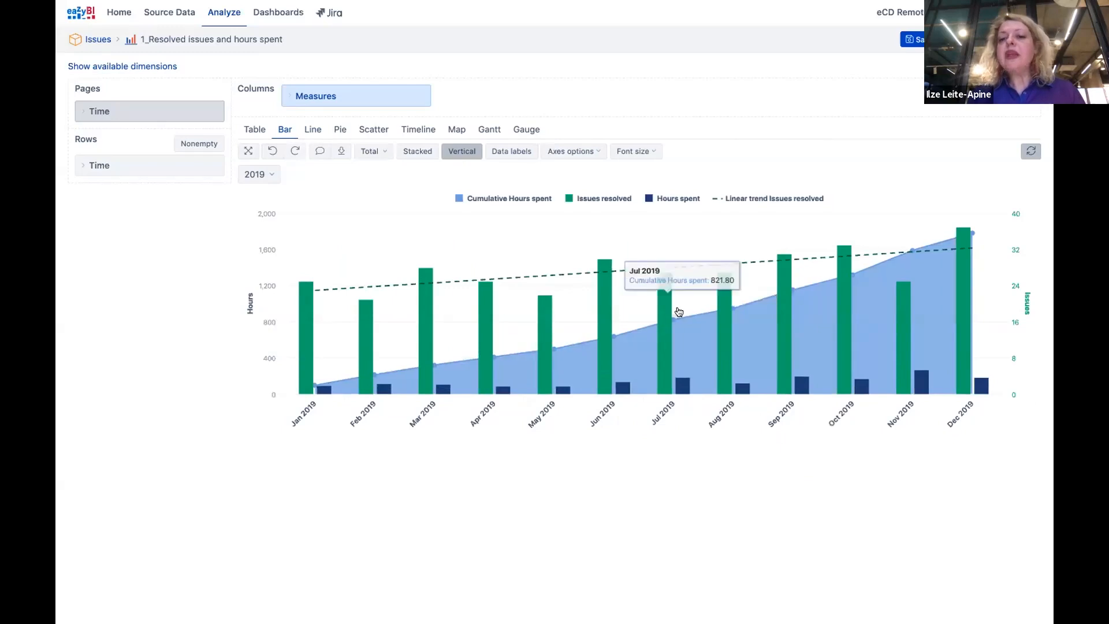
Drill the whole Hours spent series into Logged by at User level, and undo the drill
click(678, 202)
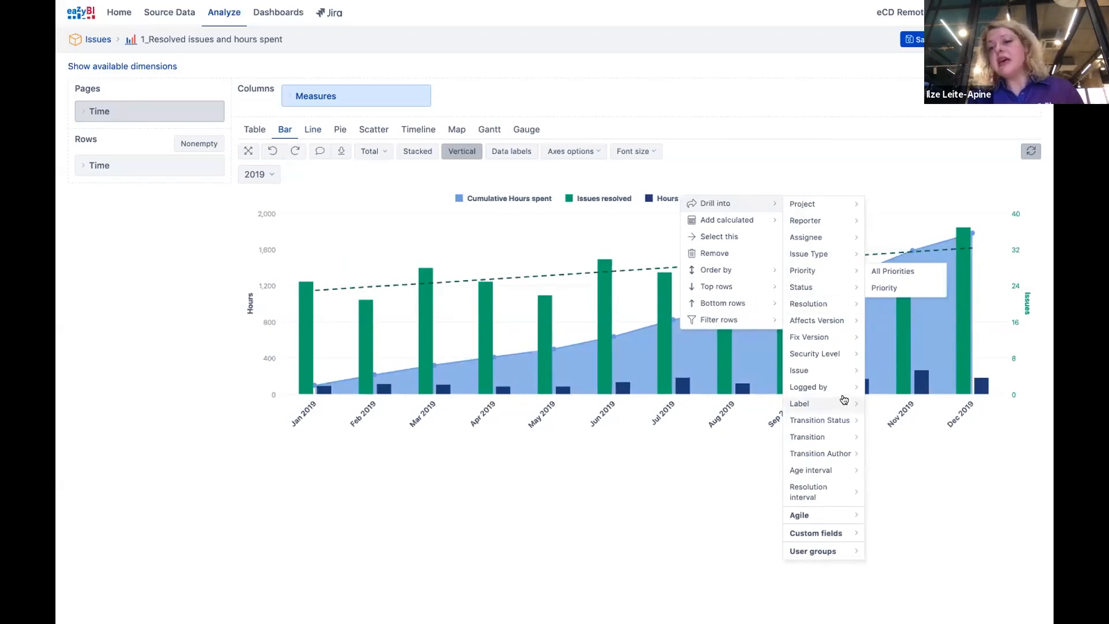
mouse_move(844, 393)
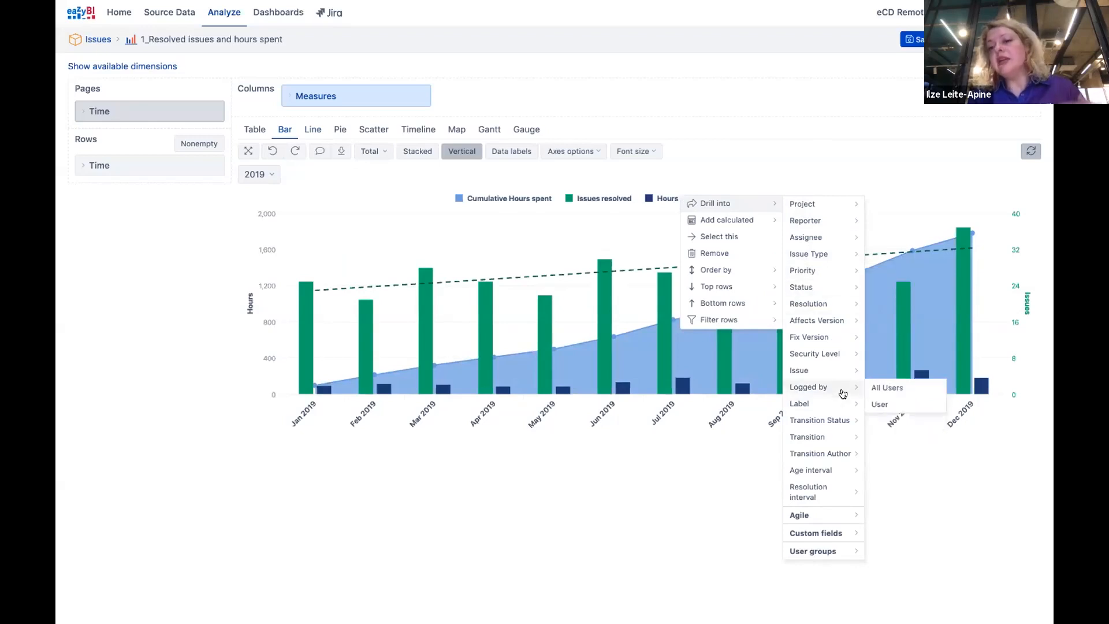
click(879, 404)
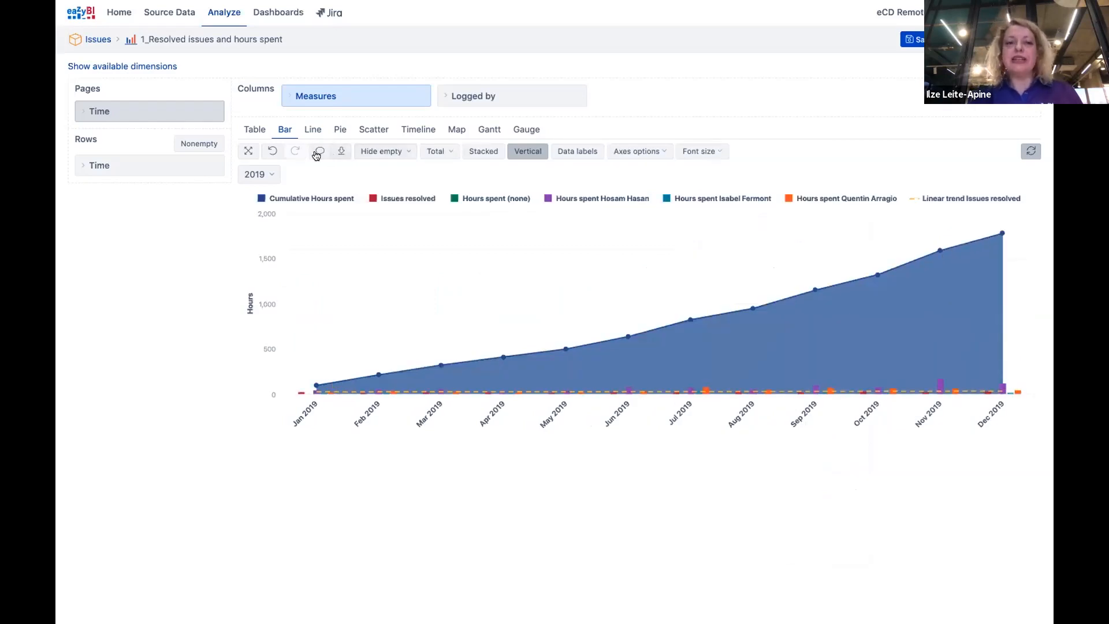
click(272, 152)
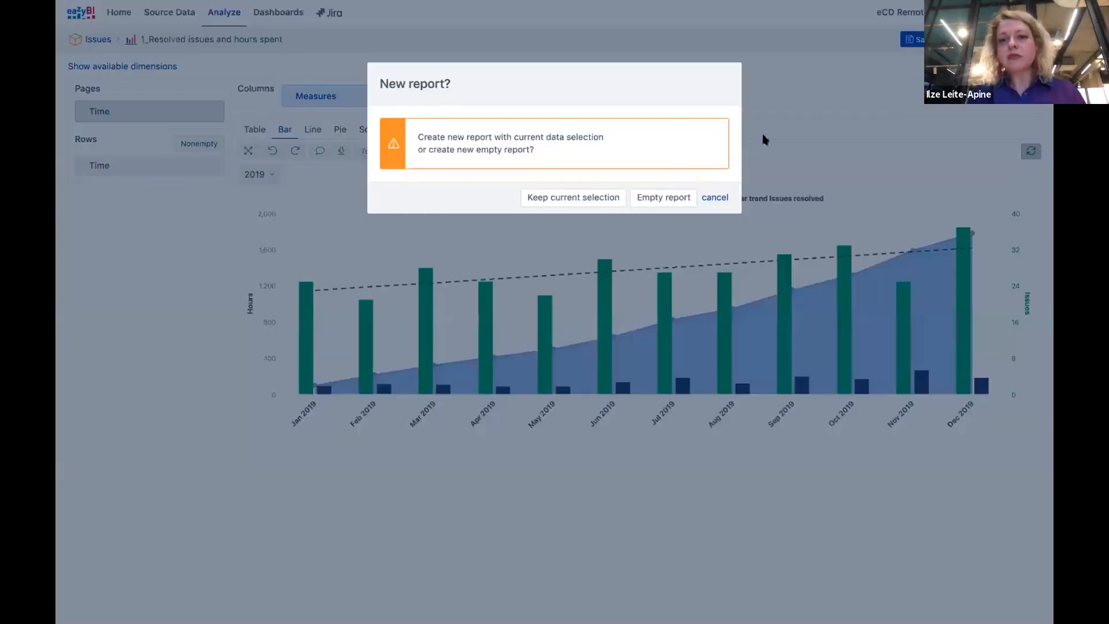
Create a new report that keeps the current data selection and display it as a table
click(570, 199)
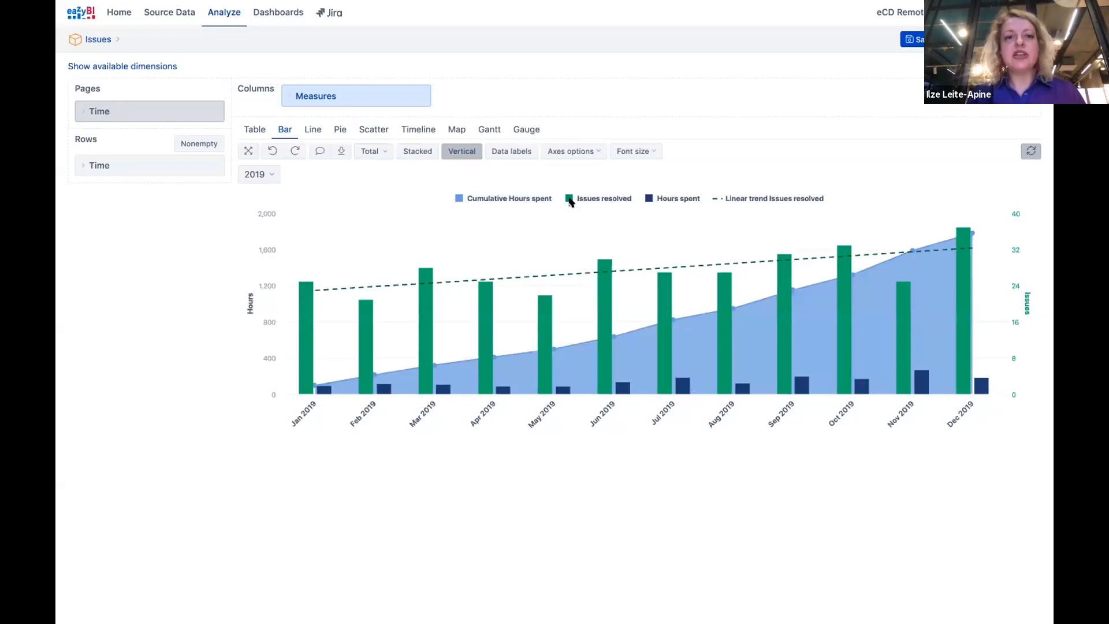
click(246, 133)
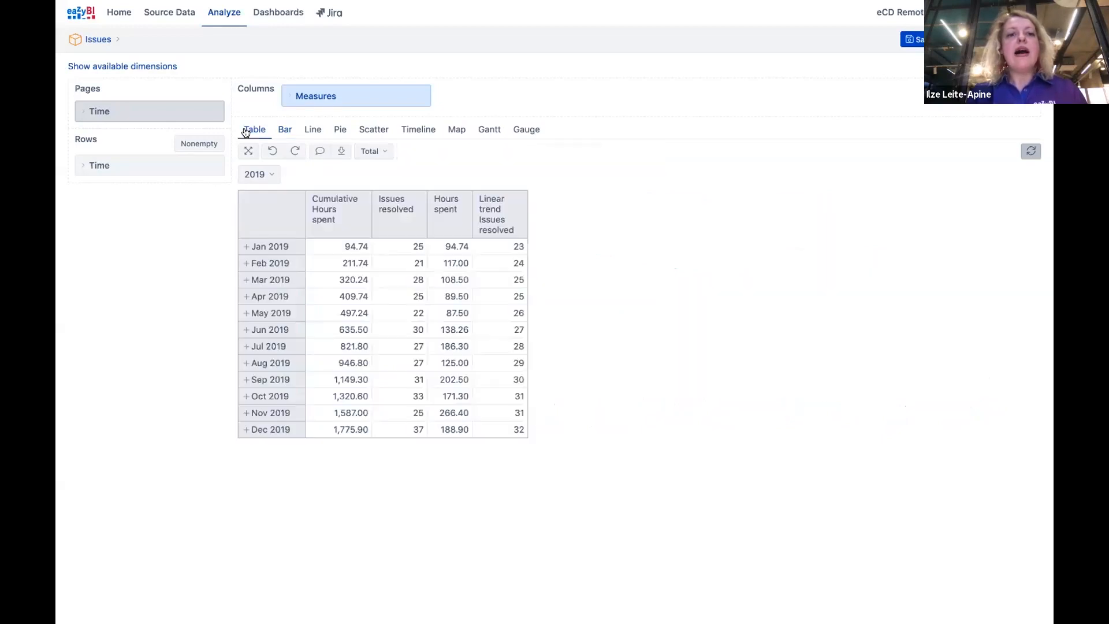
Remove the Linear trend Issues resolved and Cumulative Hours spent columns from the table
click(496, 225)
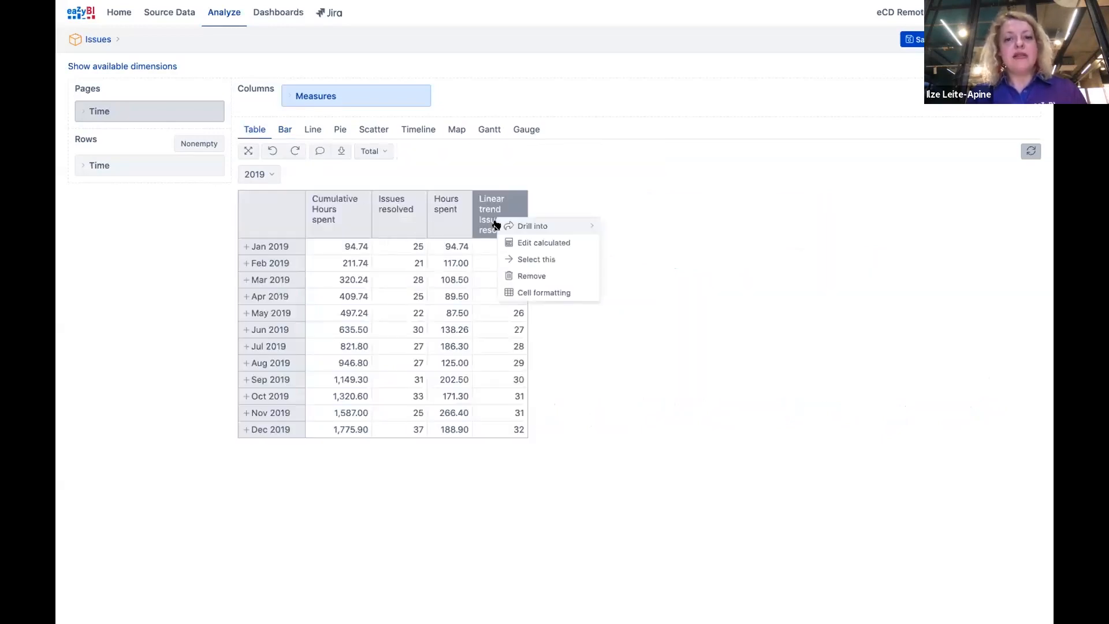
click(546, 276)
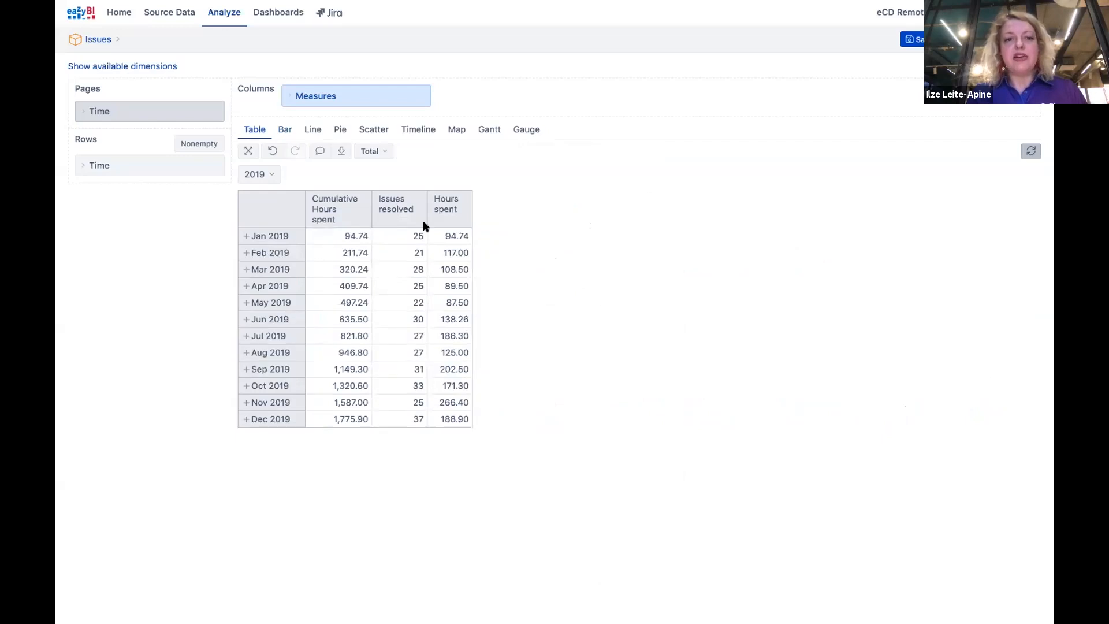
click(334, 209)
click(366, 271)
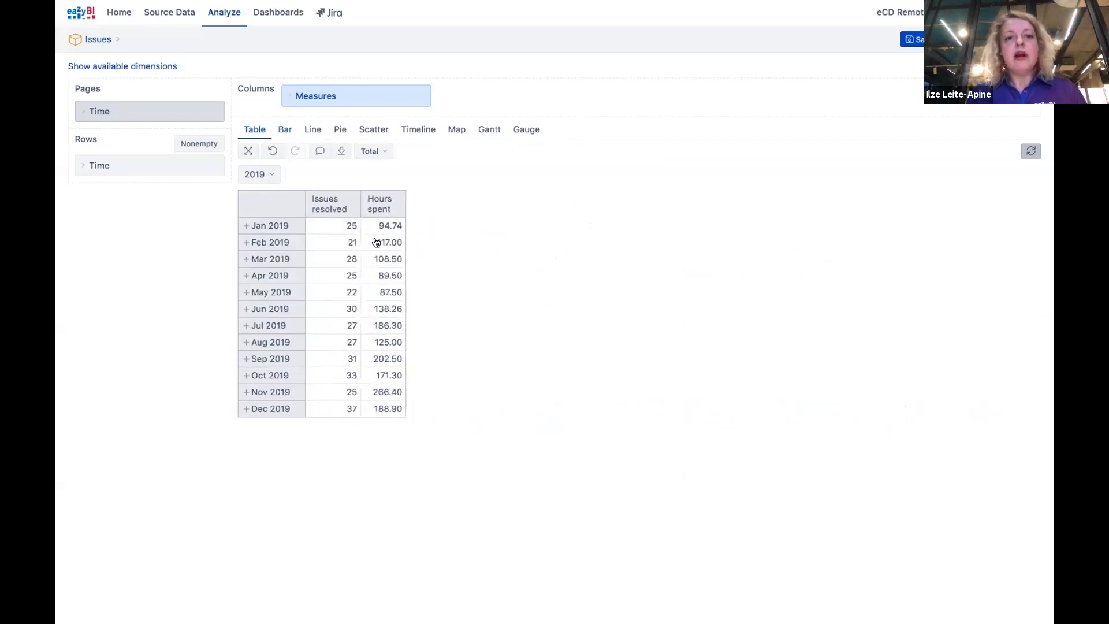
Drill the Hours spent column into Logged by at All Users level and expand All Users into individual users
click(378, 210)
mouse_move(382, 209)
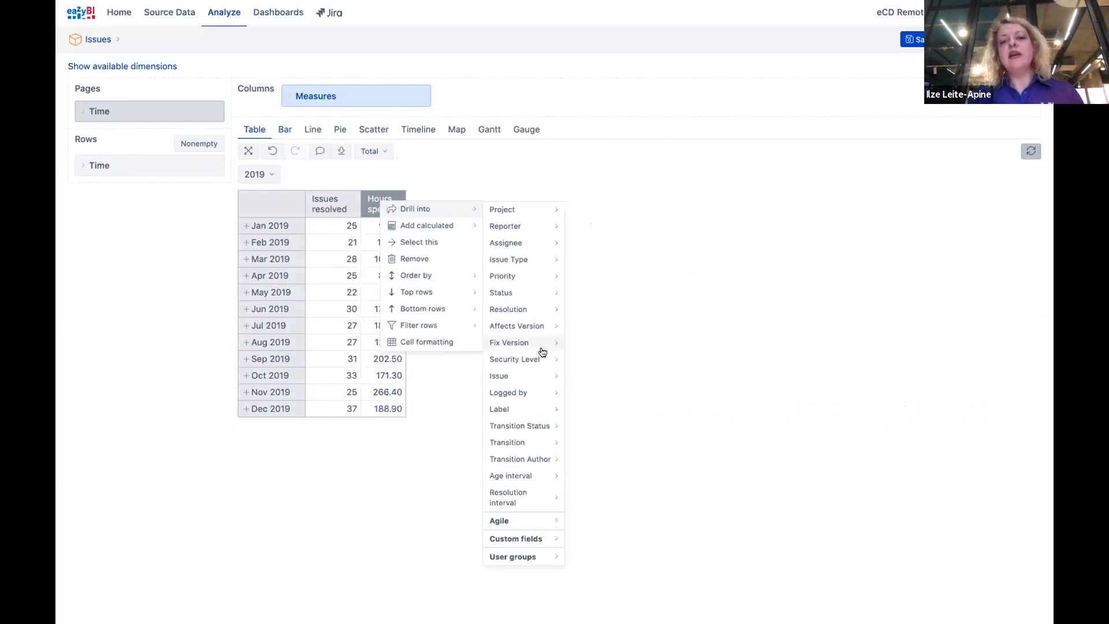
mouse_move(542, 392)
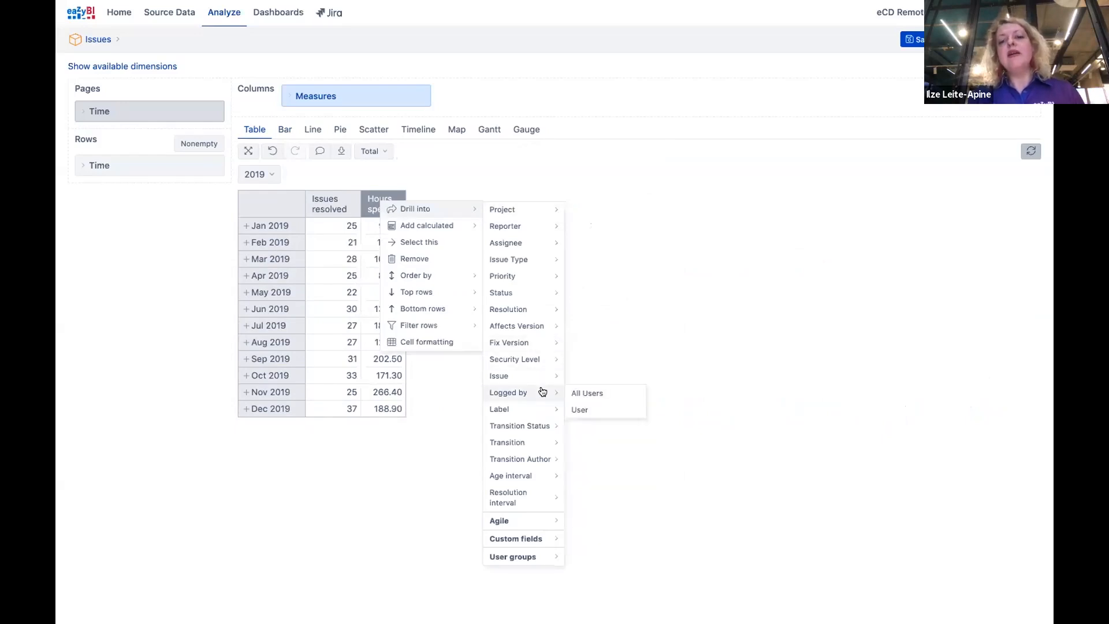
click(588, 393)
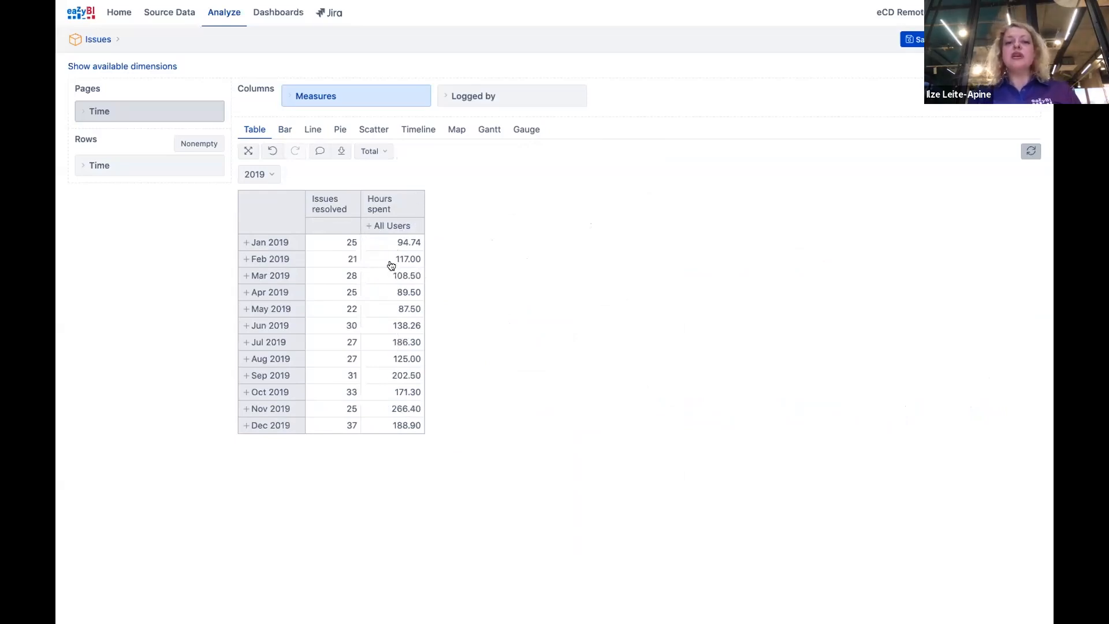
click(370, 226)
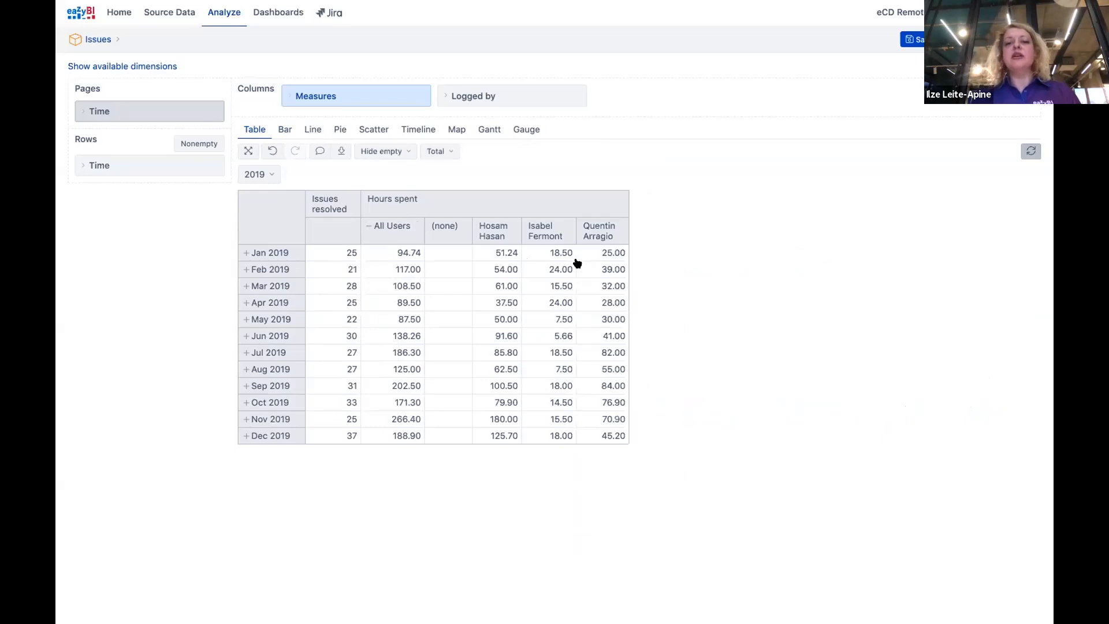
Hide the empty columns and move Hours spent after Issues resolved so that the two measures swap places
click(399, 153)
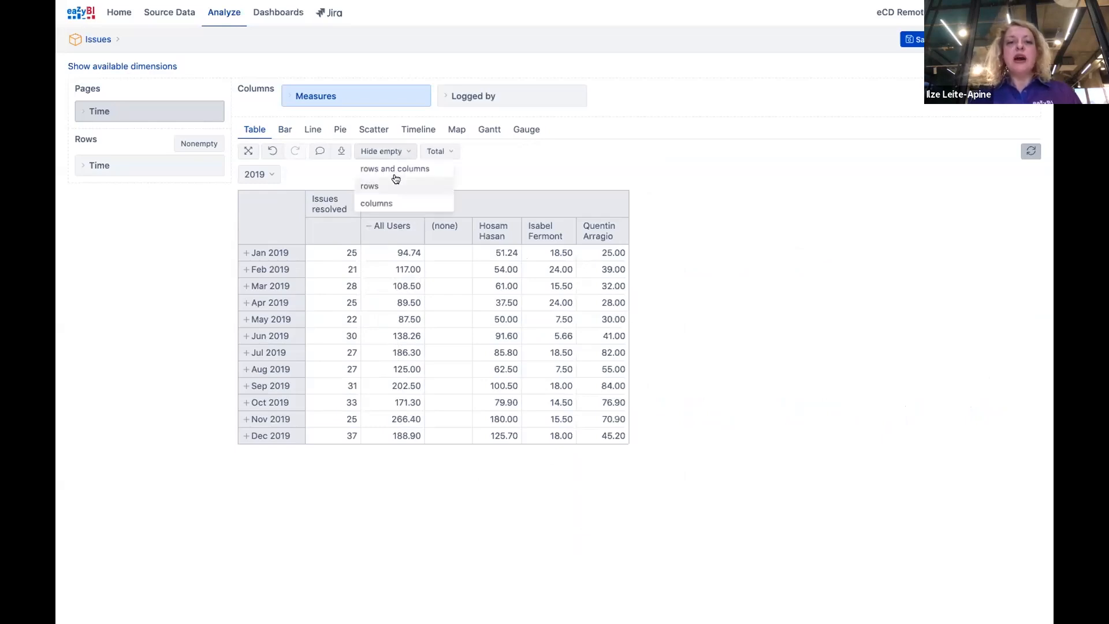
click(386, 203)
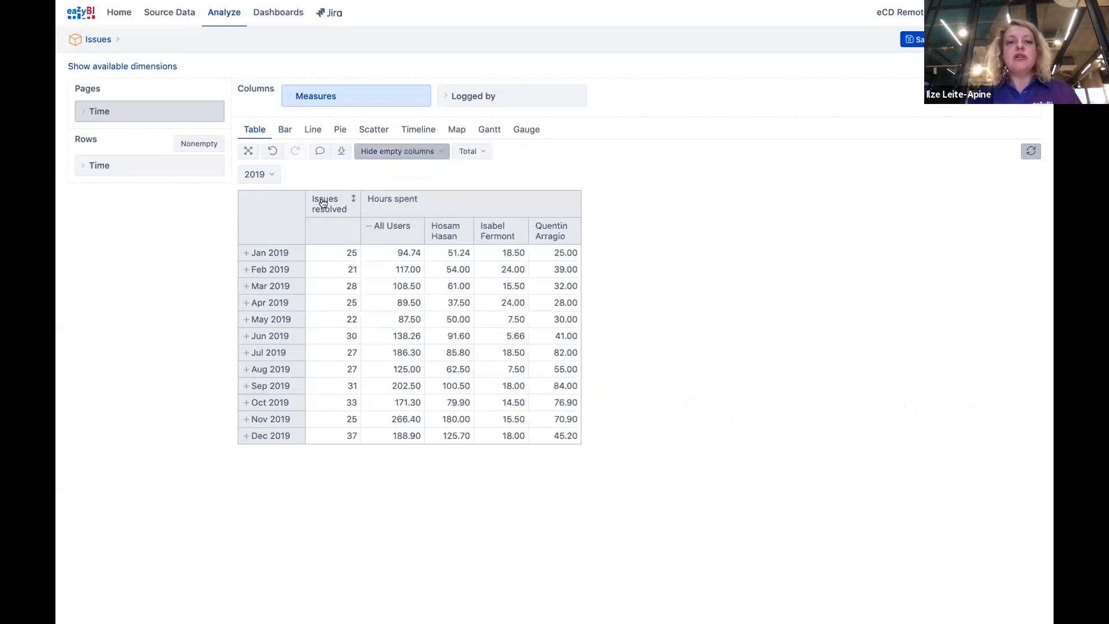
drag(398, 202, 525, 207)
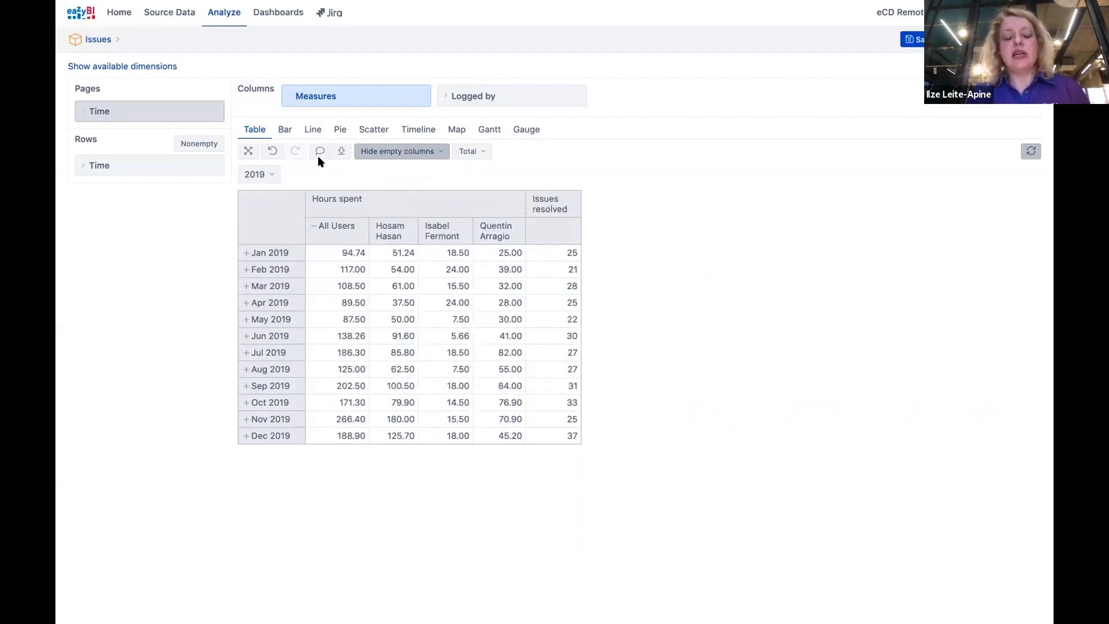
Display the report as a bar chart and put the Issues resolved series on separate axis 1
click(283, 130)
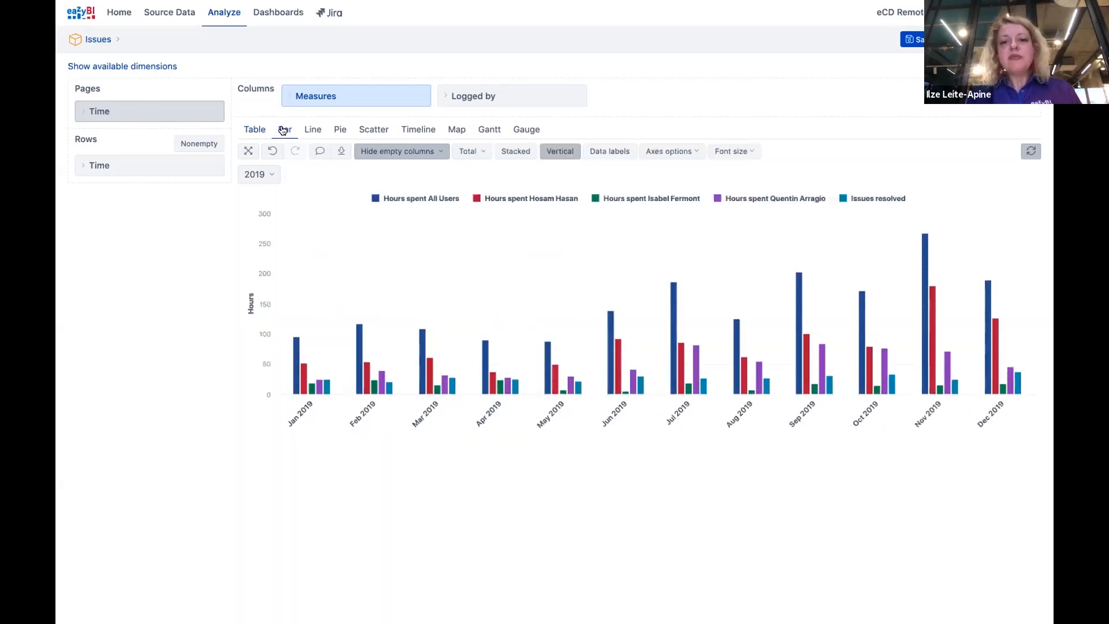
click(844, 199)
mouse_move(869, 269)
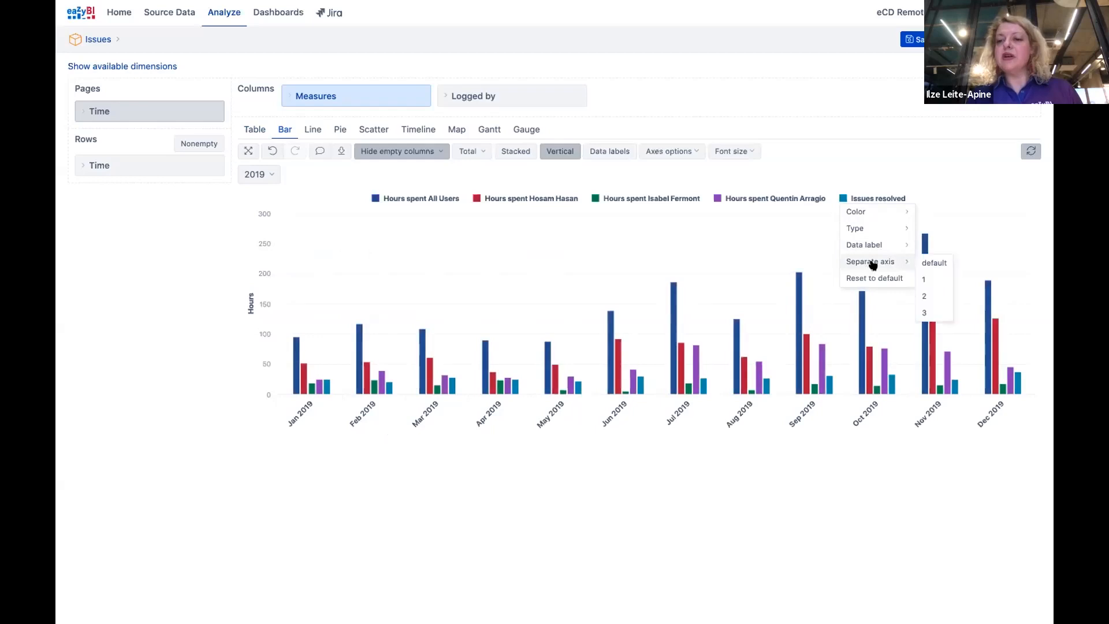
click(928, 279)
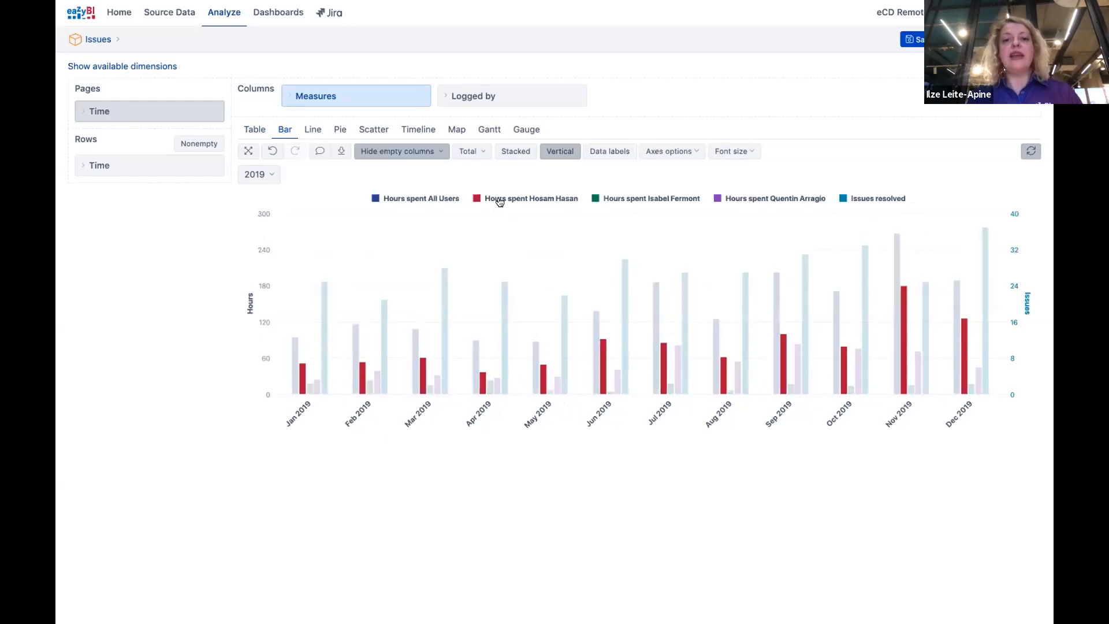
Stack the chart's bars and disable stacking for the Hours spent All Users series
click(513, 155)
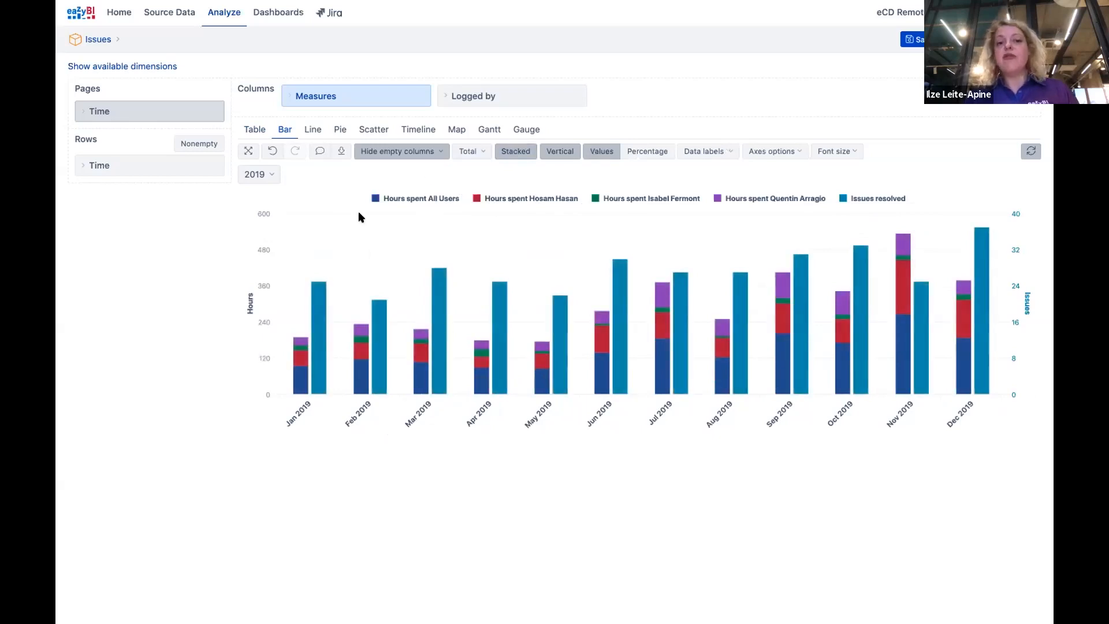
mouse_move(281, 335)
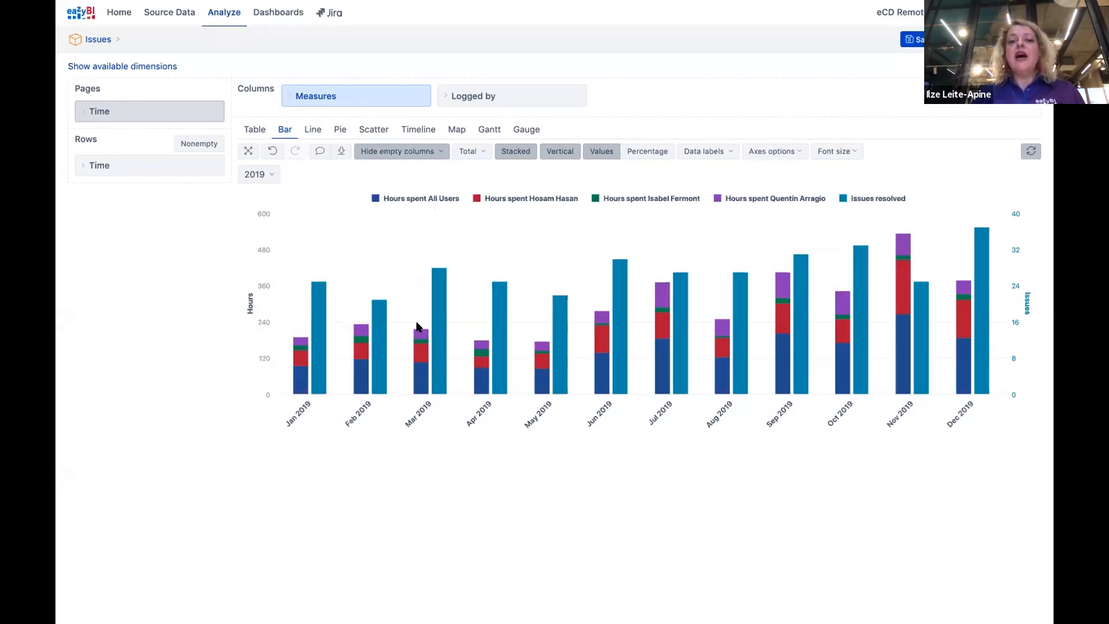
mouse_move(416, 320)
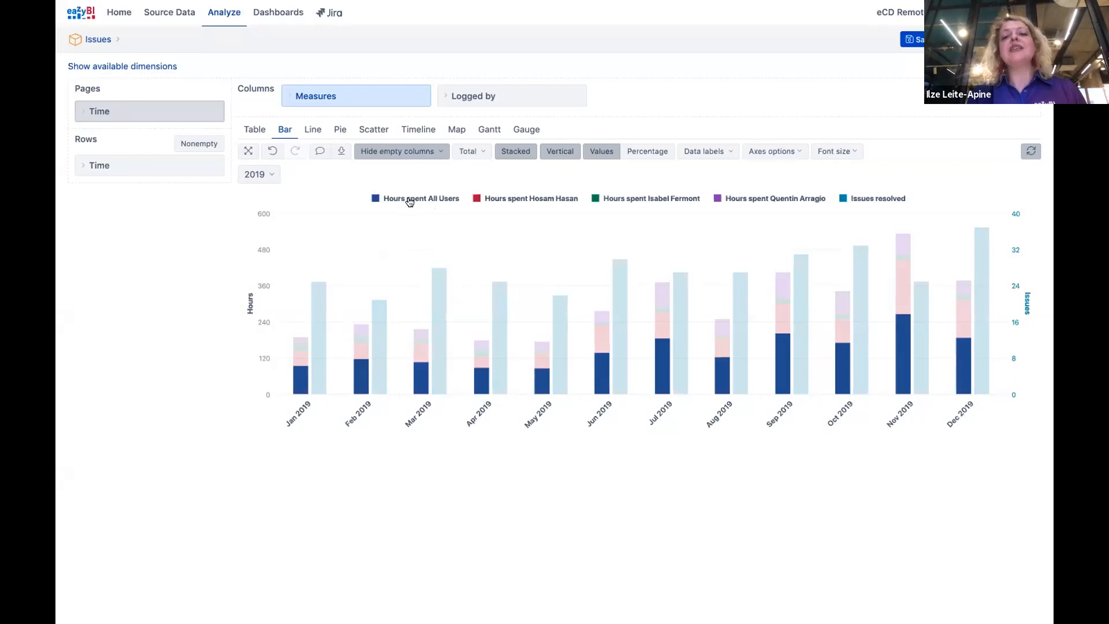
click(376, 199)
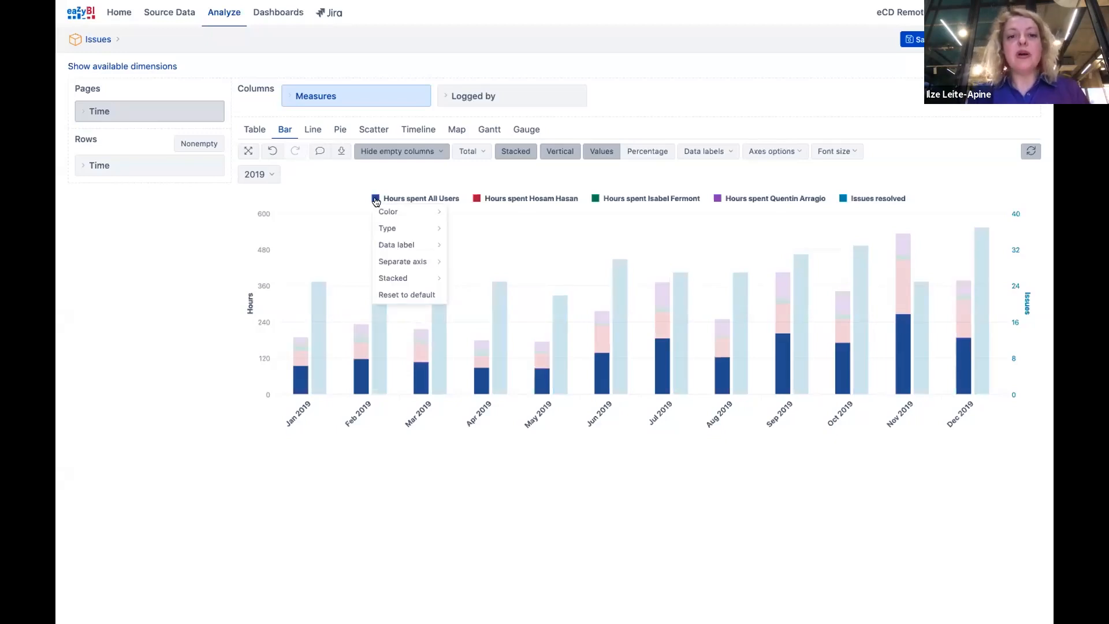
mouse_move(382, 227)
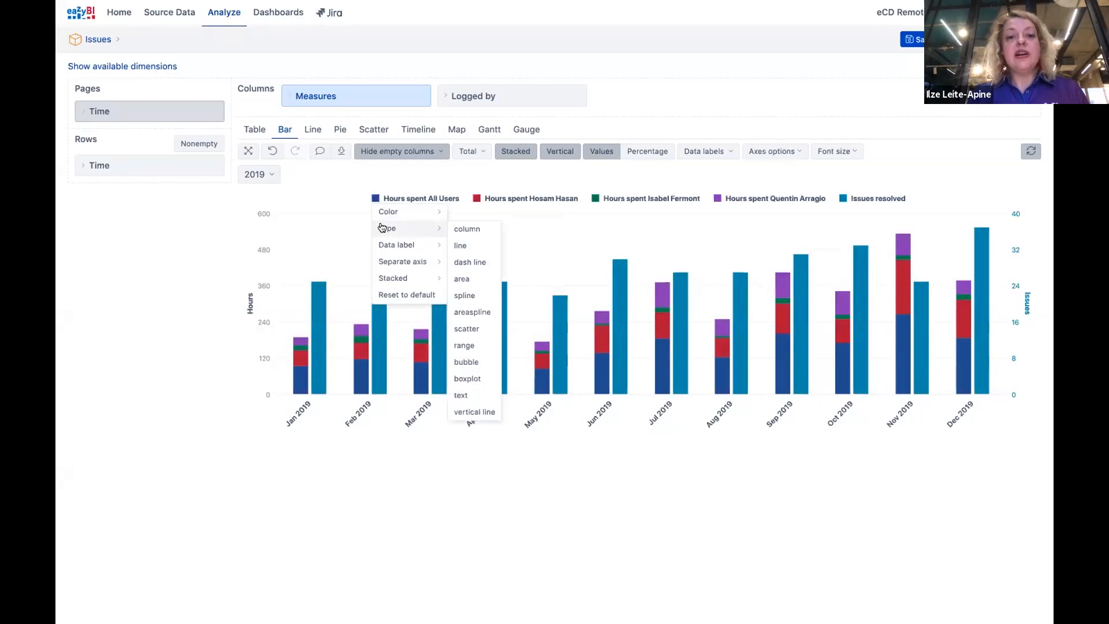
mouse_move(411, 279)
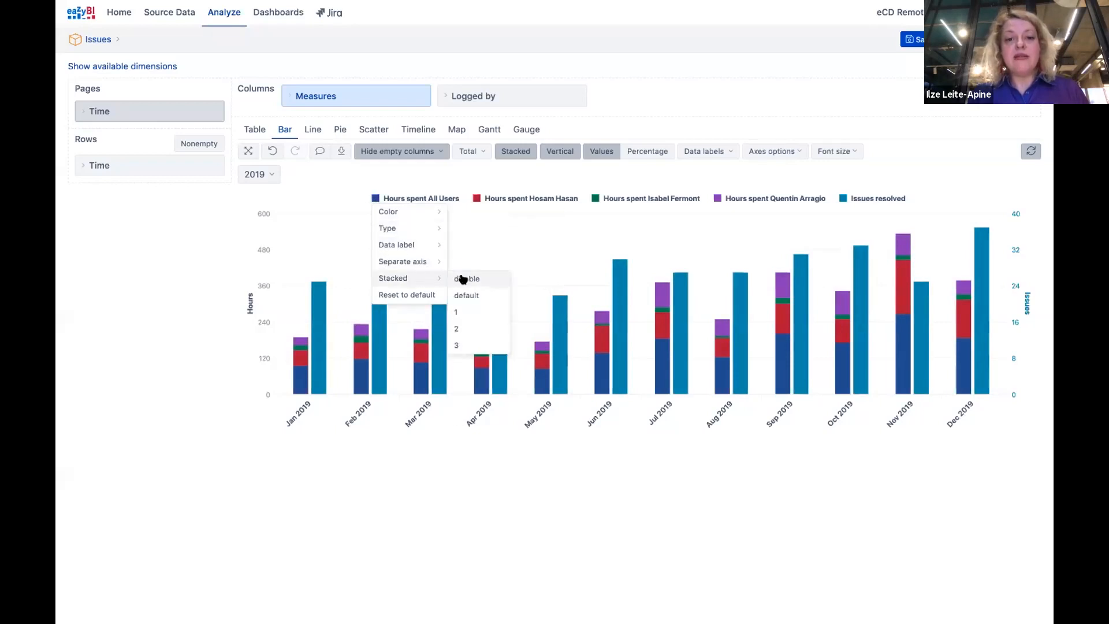
click(463, 279)
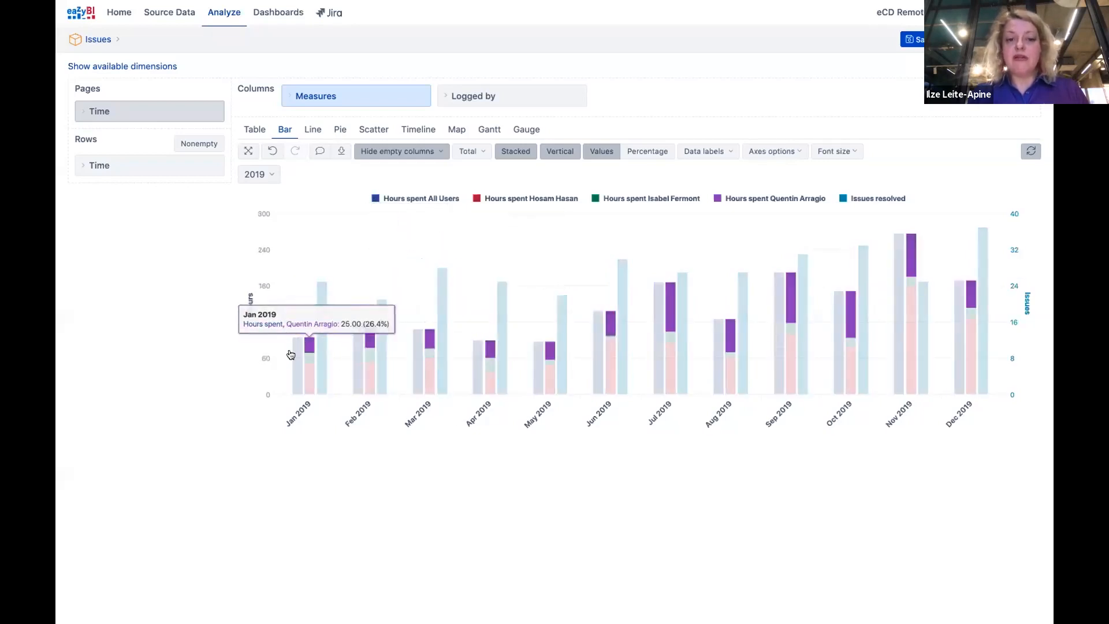
Change the Hours spent All Users series to scatter type and the Issues resolved series to line type
click(374, 200)
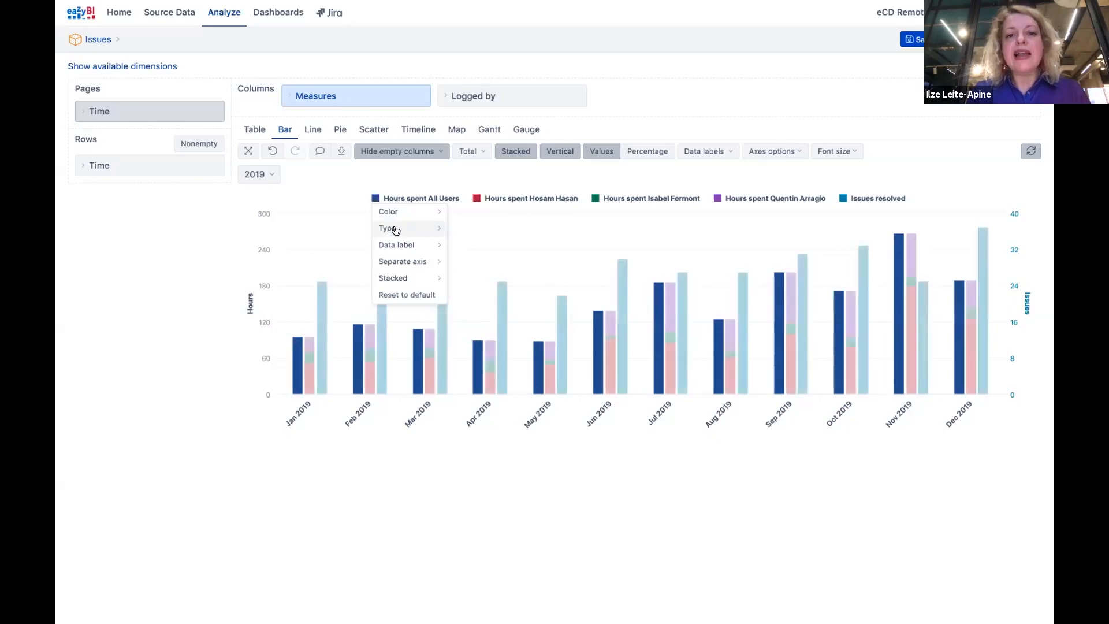
mouse_move(389, 228)
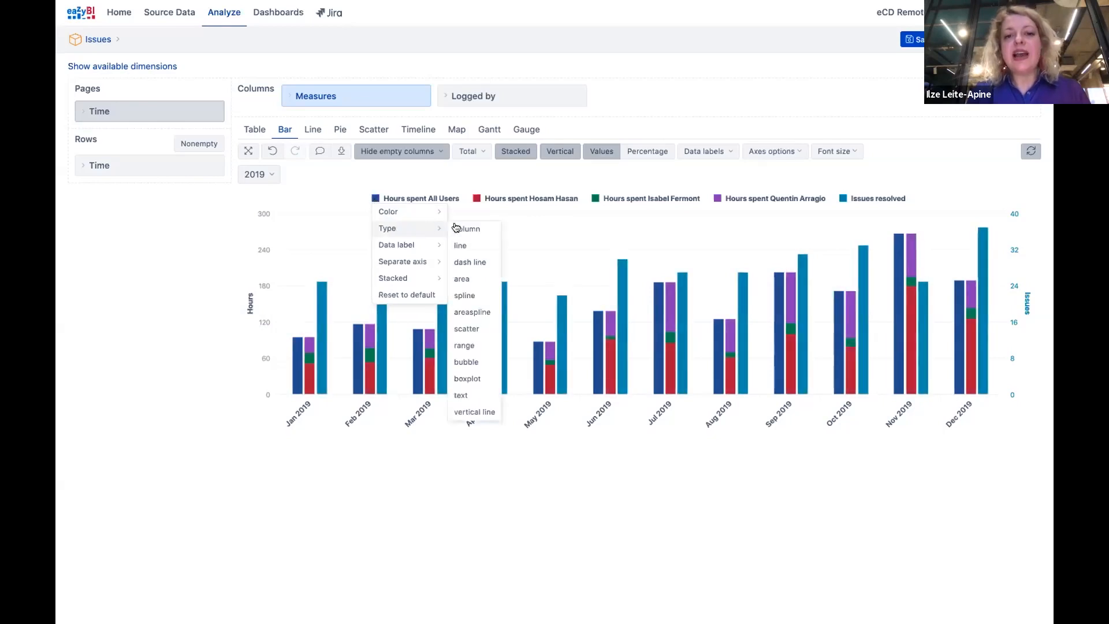
click(469, 329)
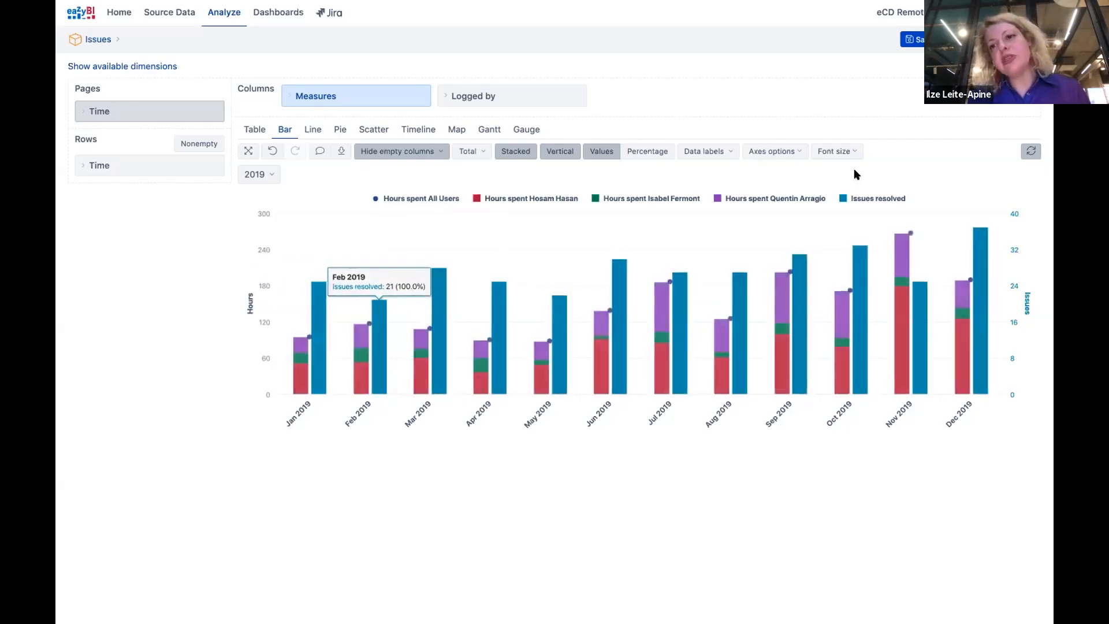
click(841, 200)
mouse_move(854, 228)
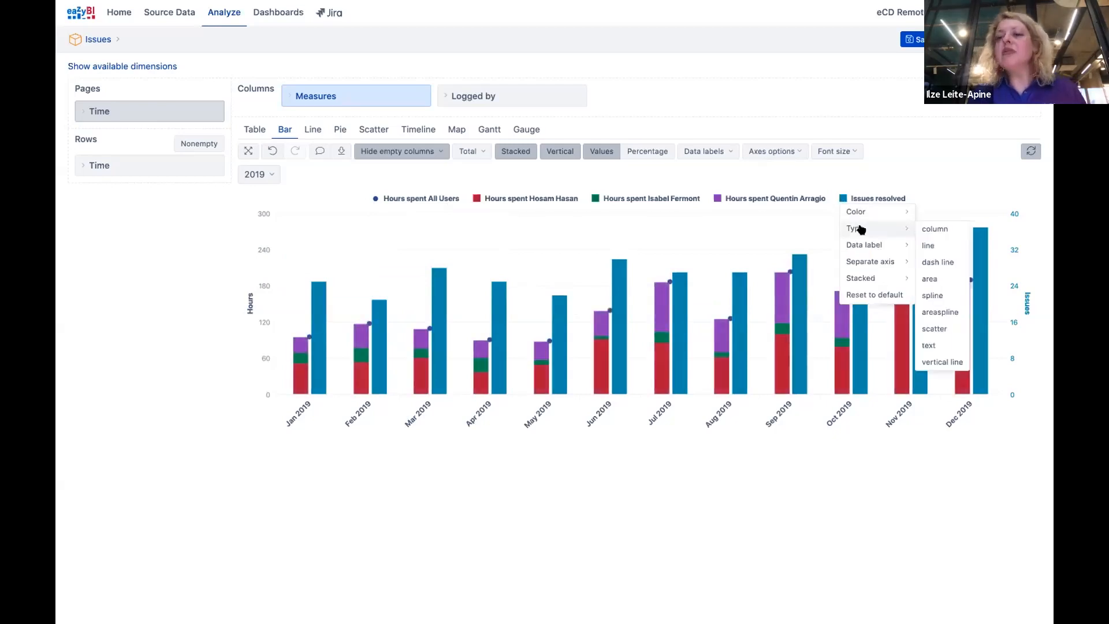
click(936, 245)
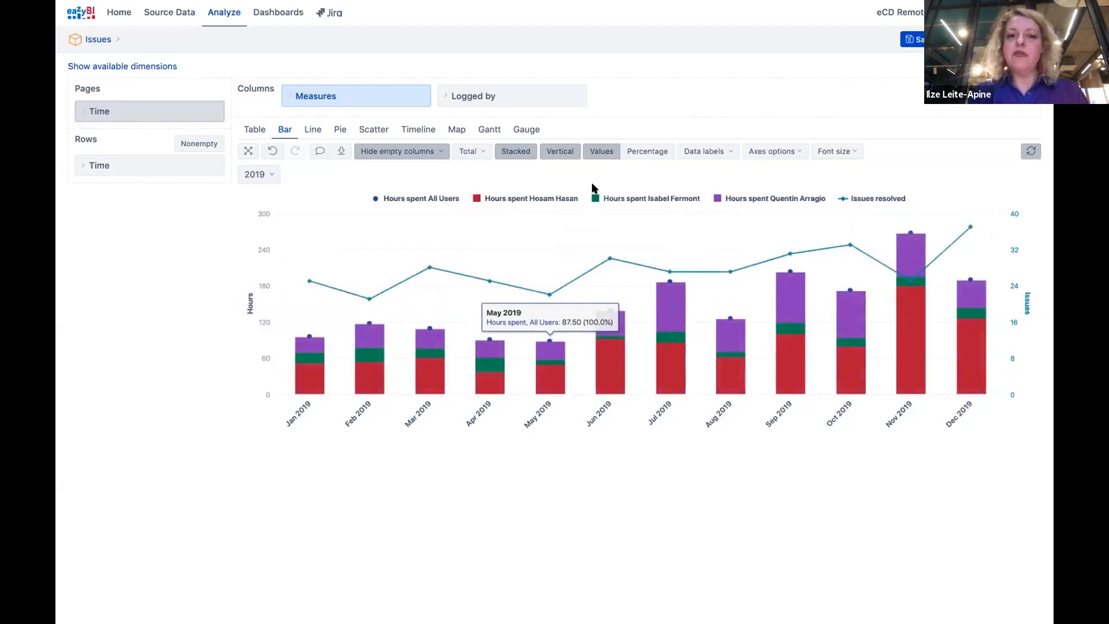
Add top horizontal data labels to the Hours spent All Users series
click(373, 199)
mouse_move(403, 263)
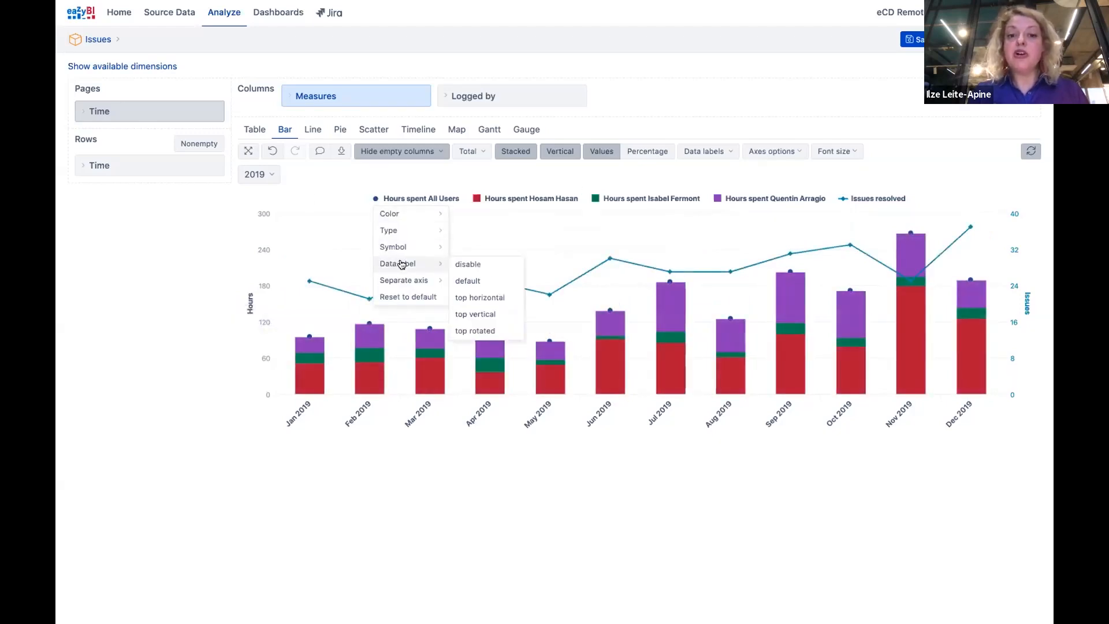
click(476, 297)
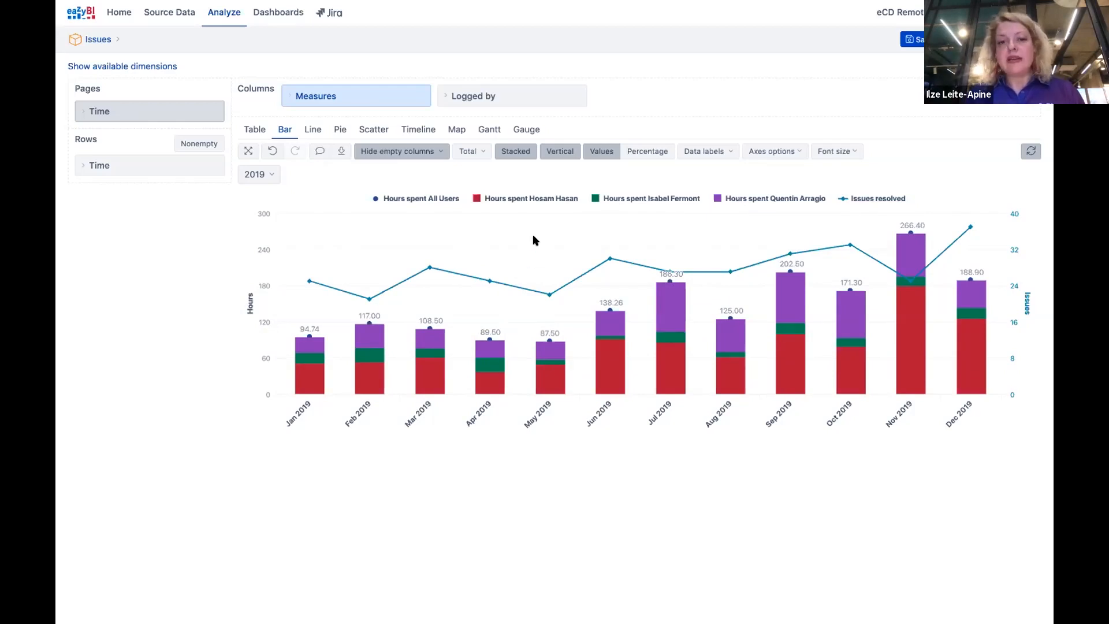
Recolor the three individual users' Hours spent series in dark, medium and light shades of blue
click(478, 200)
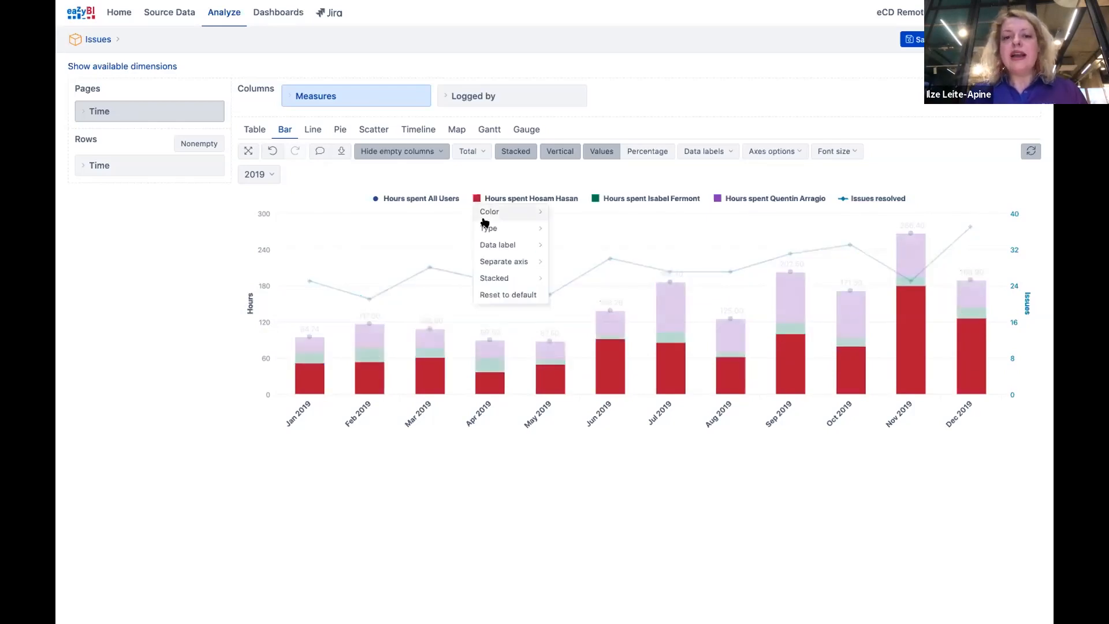
mouse_move(489, 213)
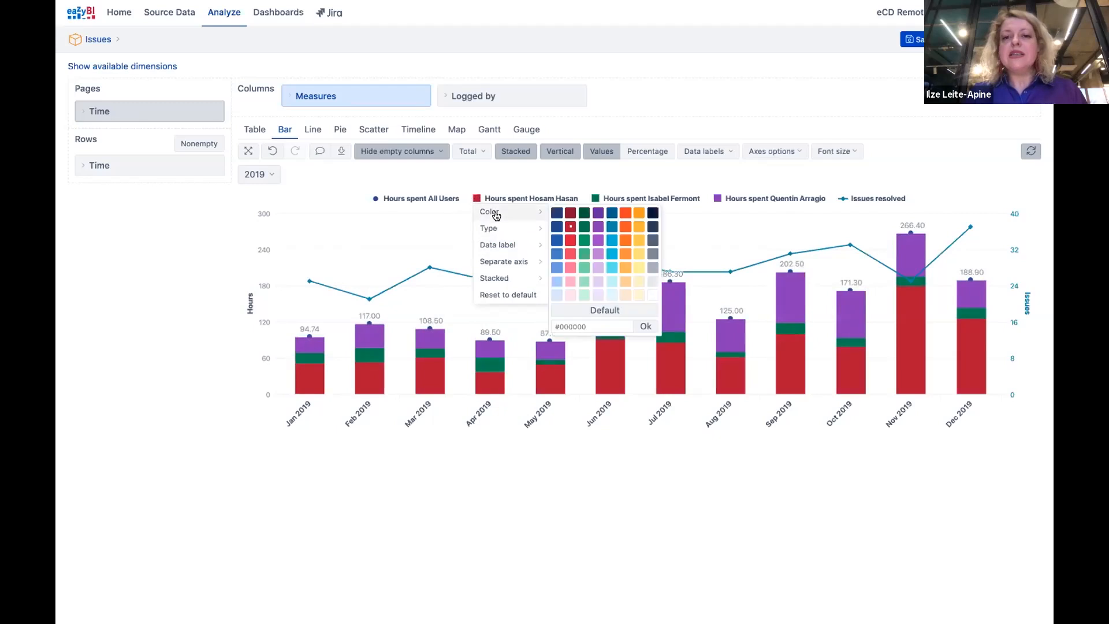
click(612, 215)
click(592, 201)
mouse_move(650, 212)
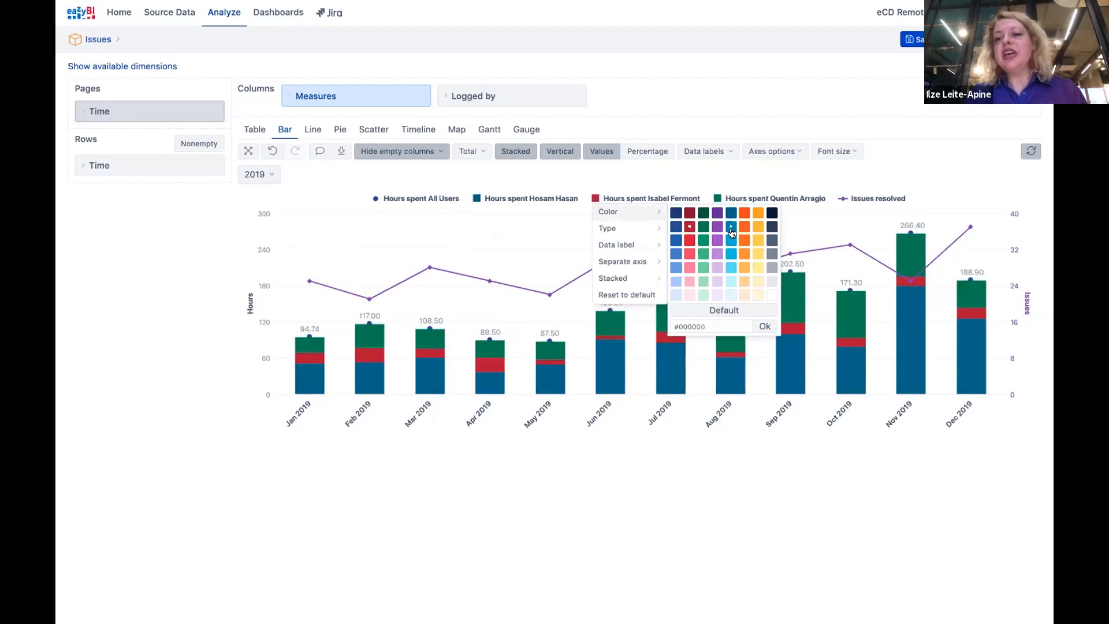
click(731, 242)
click(719, 200)
mouse_move(732, 217)
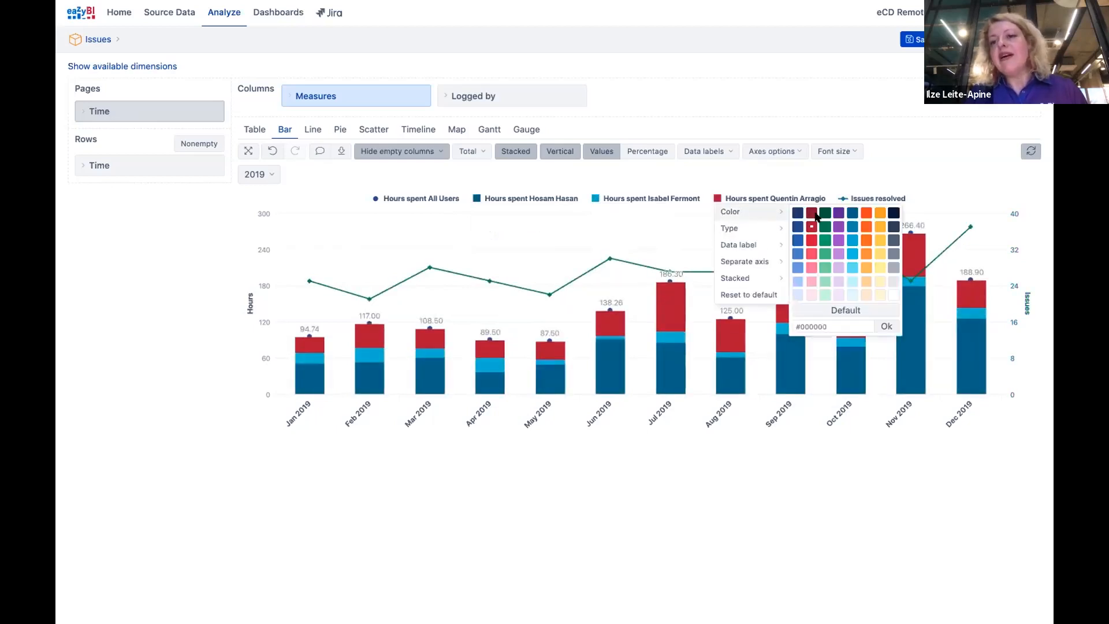
click(848, 268)
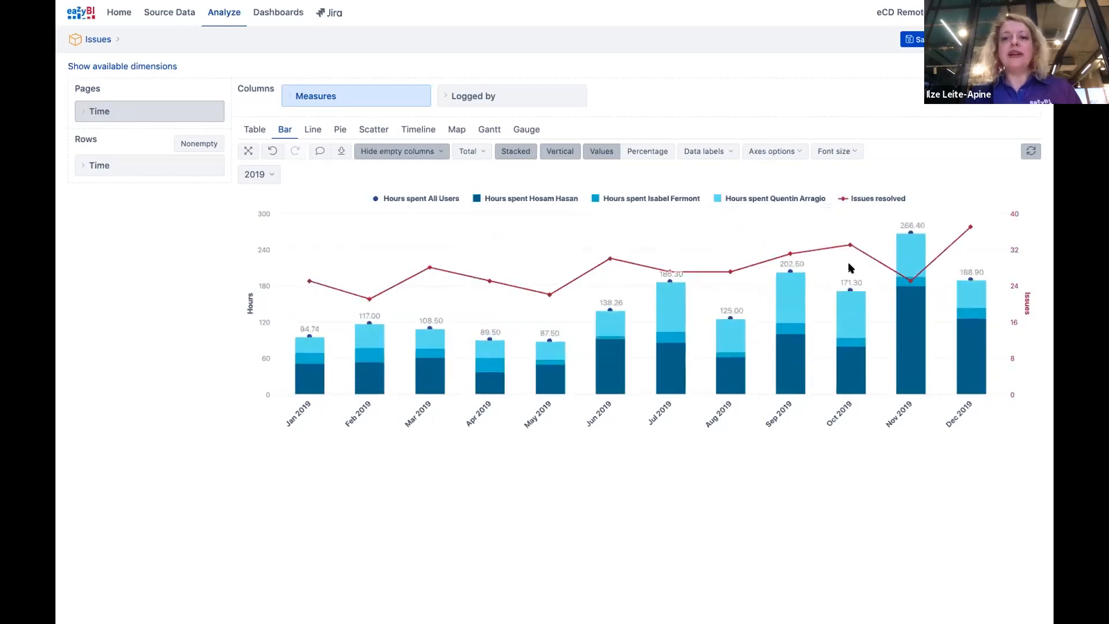
Drill through the worklogs behind the light blue user series' hours for Sep 2019, then close the worklog list
mouse_move(852, 243)
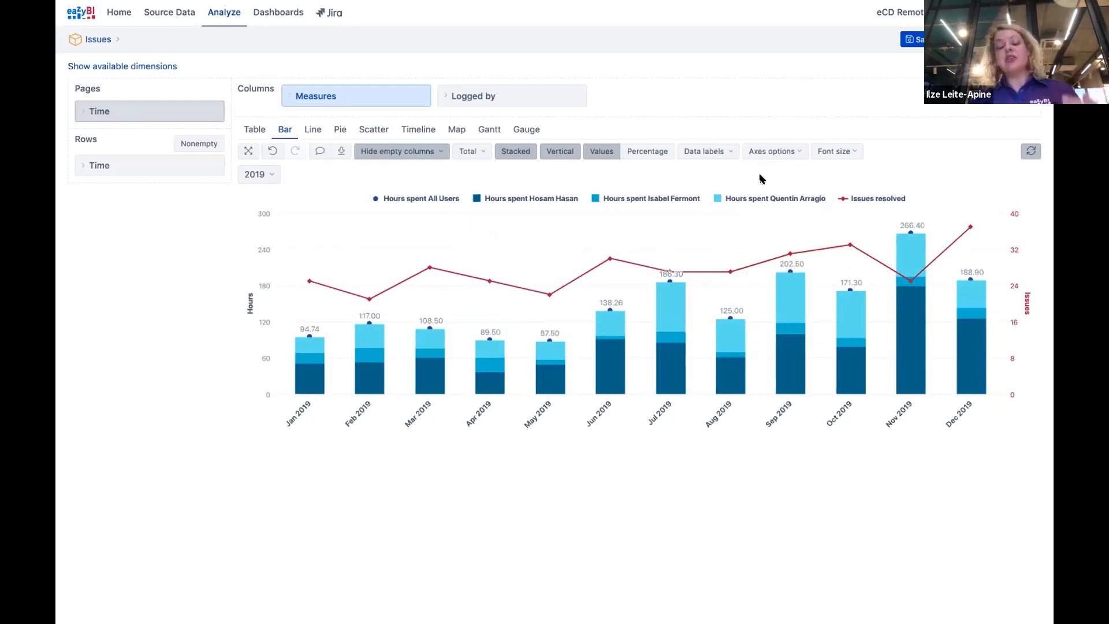
mouse_move(788, 224)
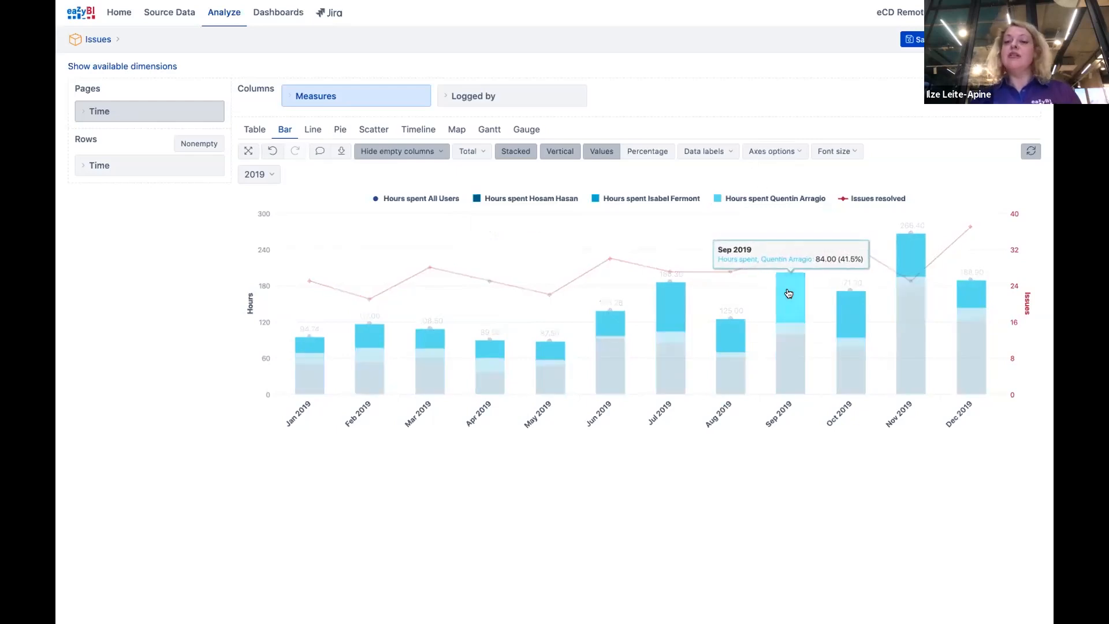
click(789, 292)
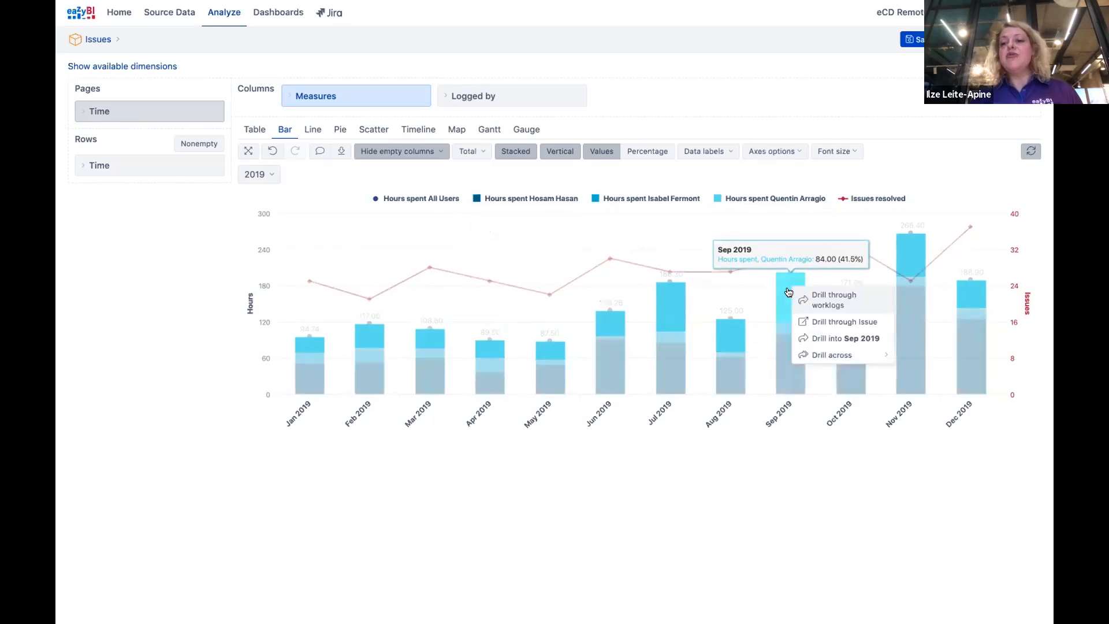
click(833, 301)
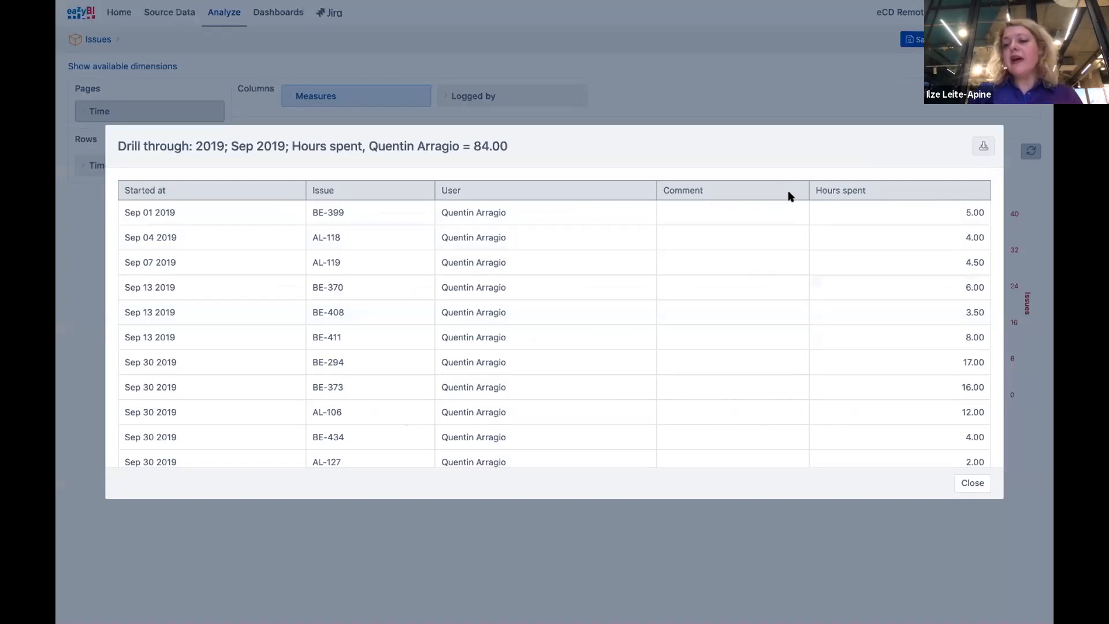
click(975, 485)
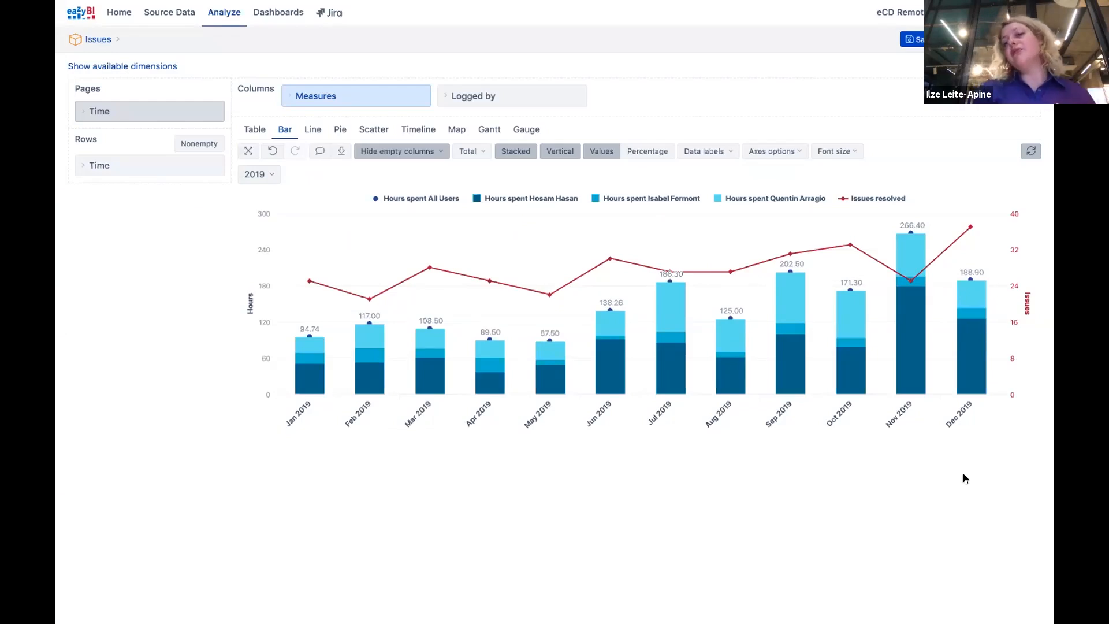
Save the report in the Home folder as "2_Logged hours by users"
click(916, 39)
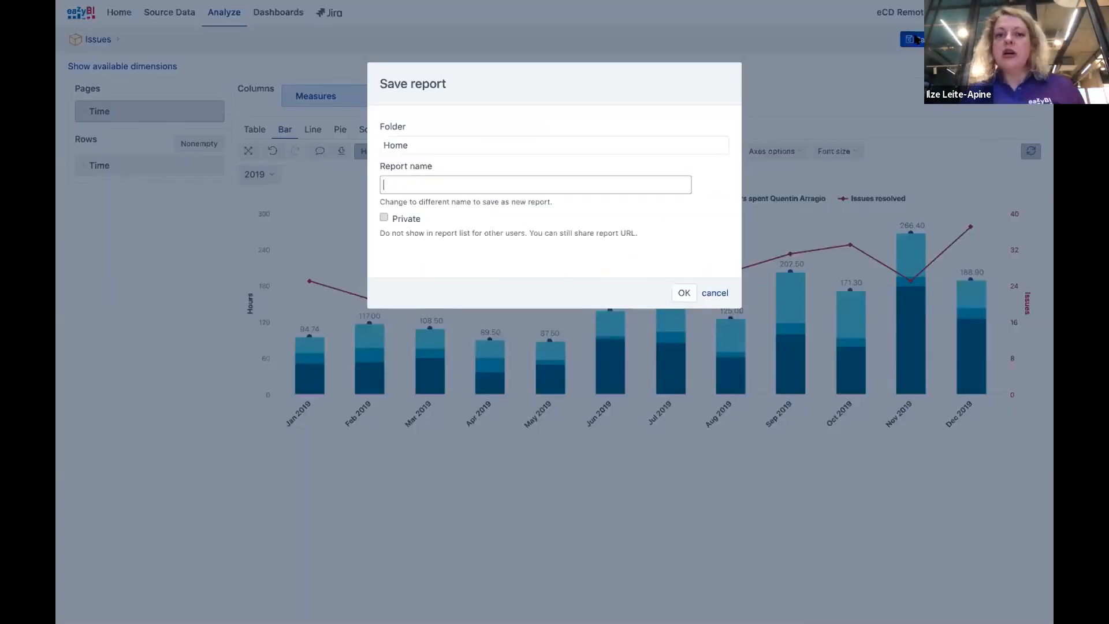
text(2_)
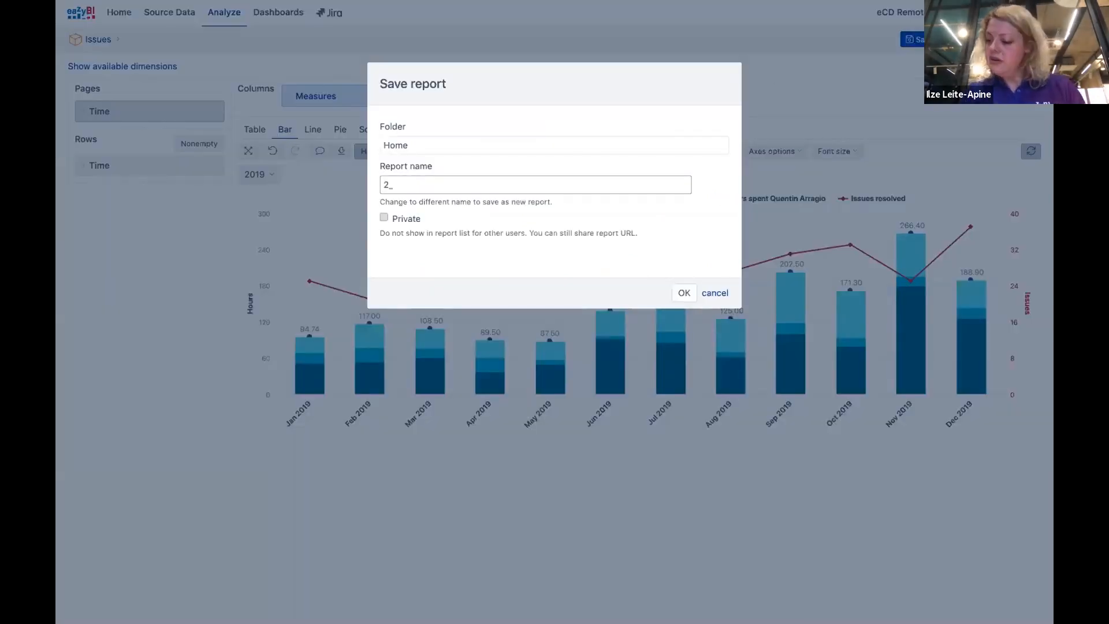
text(Logged hours by users)
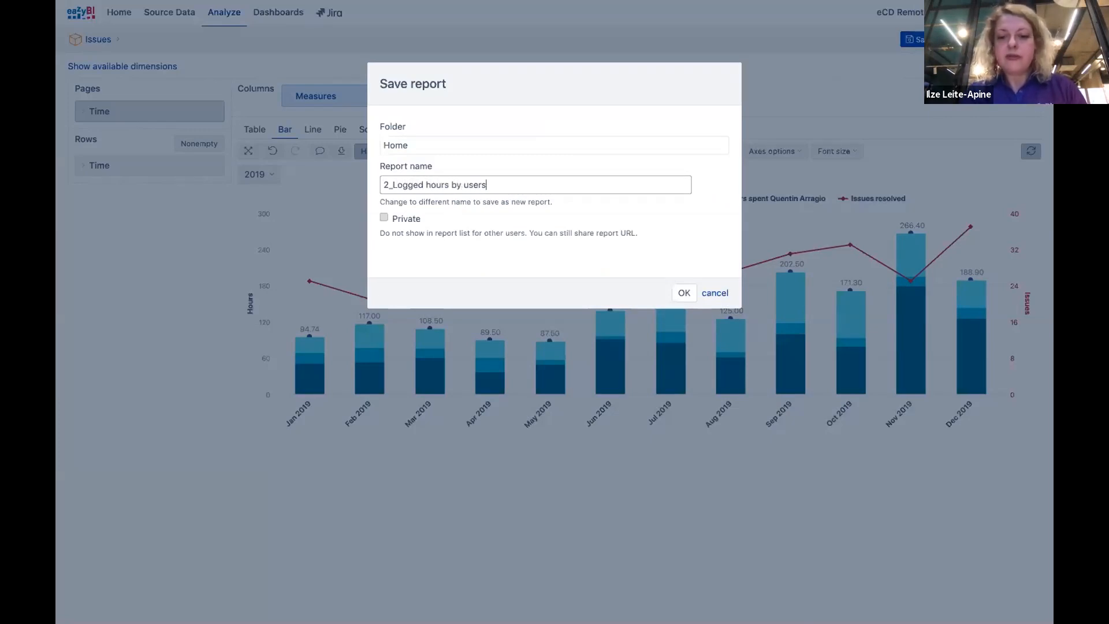
click(683, 293)
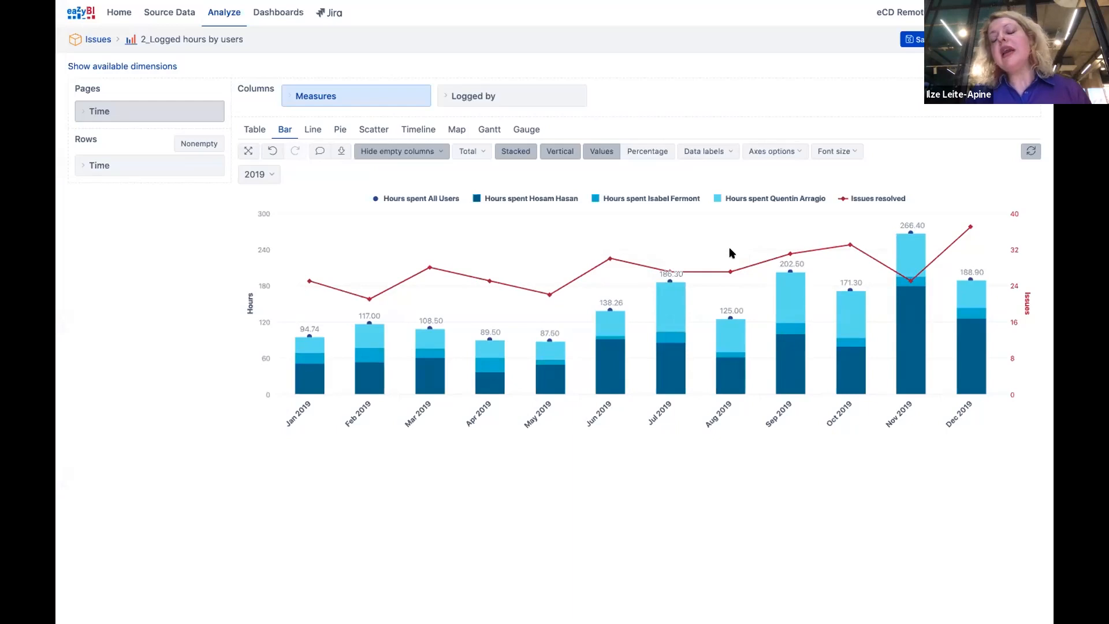
Create a new empty report with the Issue dimension in rows and the Project dimension in pages
mouse_move(781, 297)
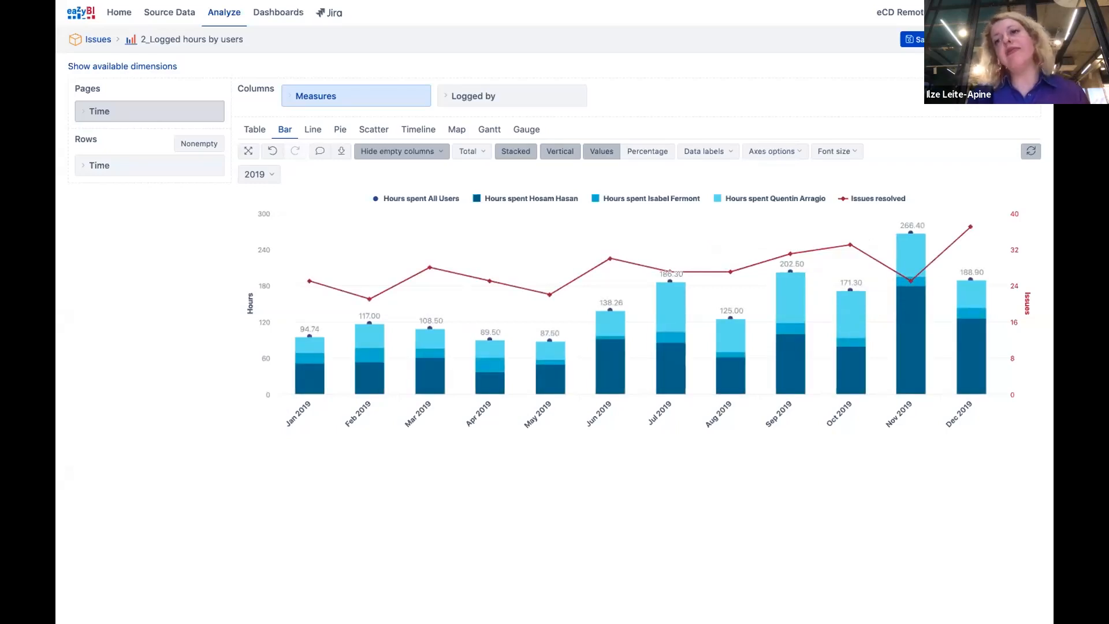
click(976, 39)
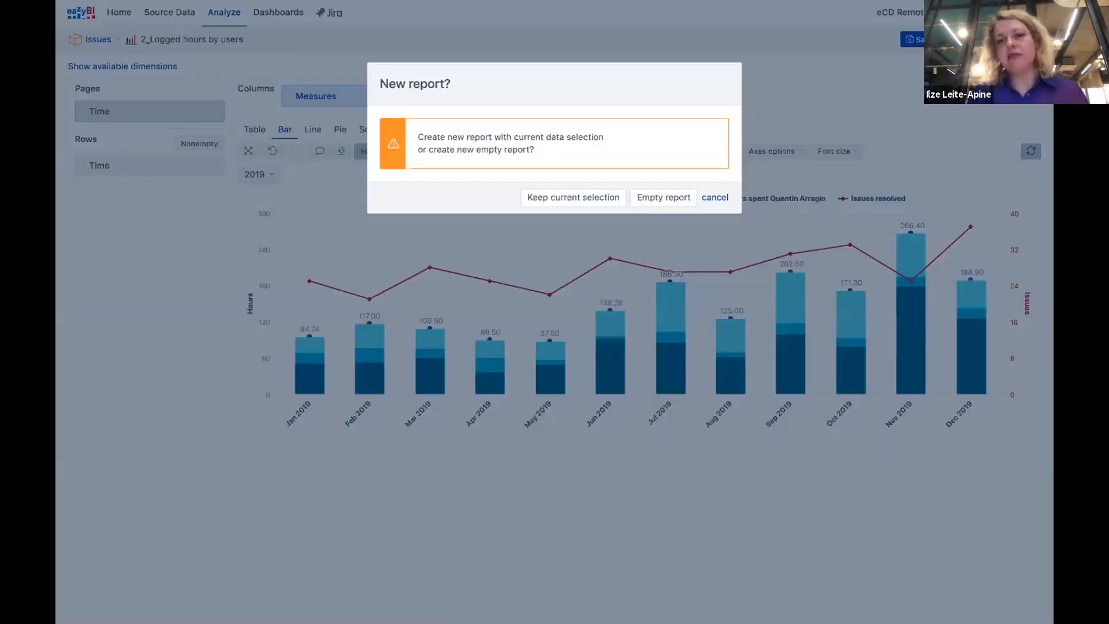
click(665, 198)
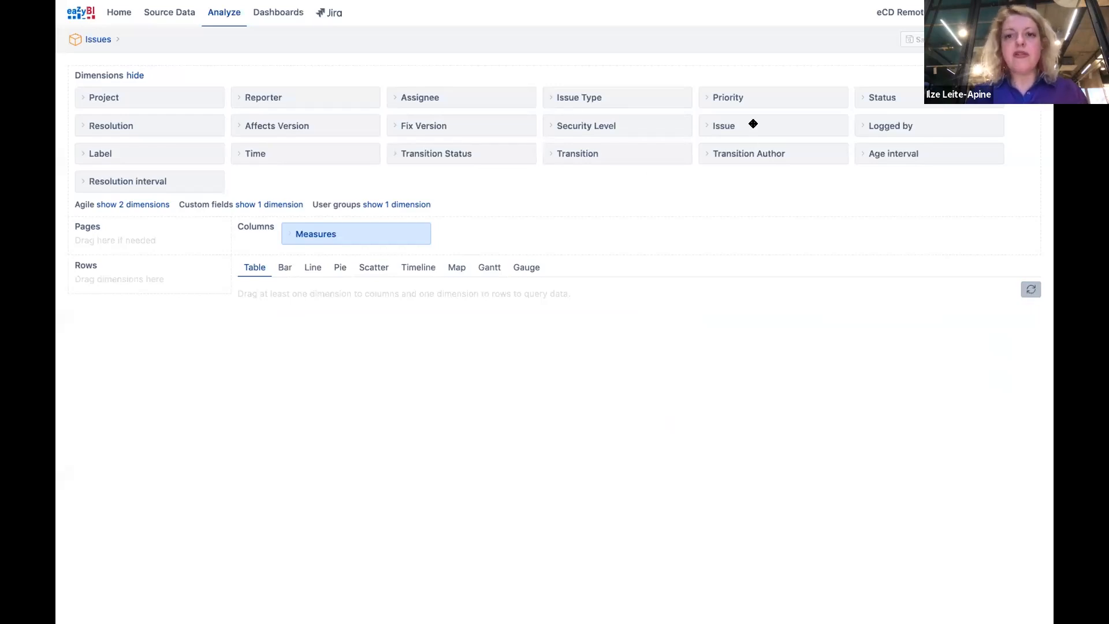
drag(753, 123, 121, 261)
drag(134, 95, 133, 204)
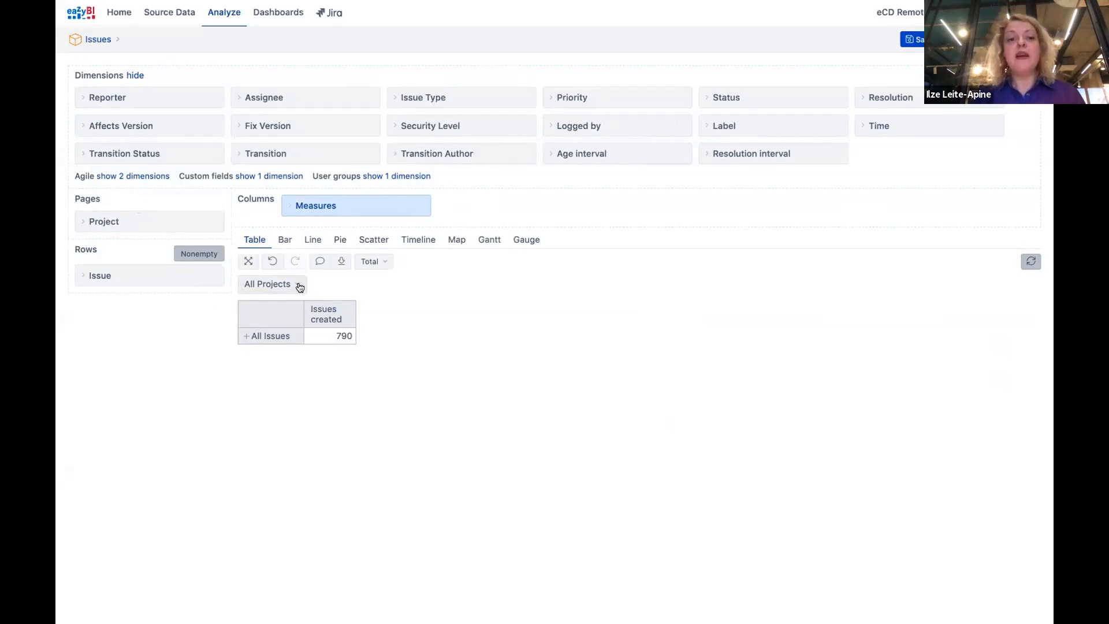
Replace the Issues created measure with Hours spent, Original estimated hours and Average resolution days
click(317, 200)
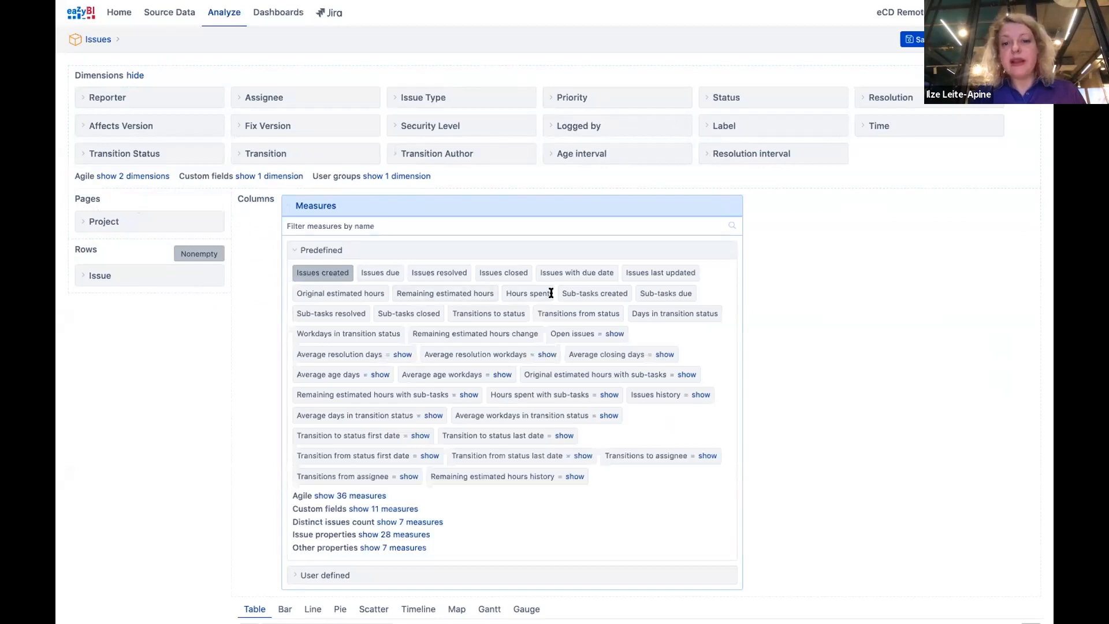
click(526, 295)
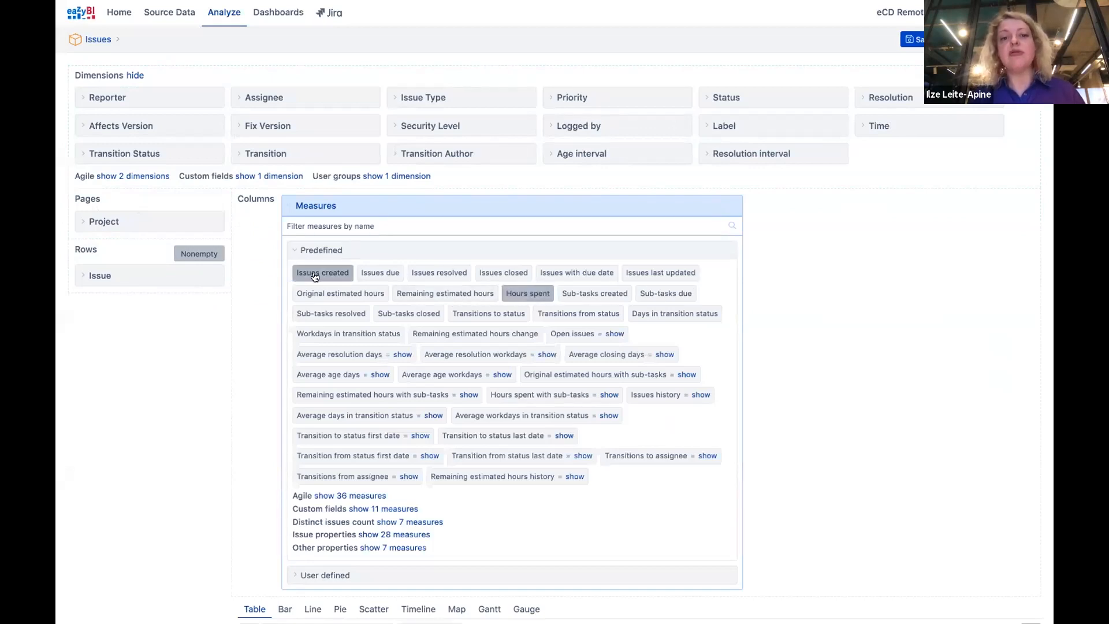
click(315, 276)
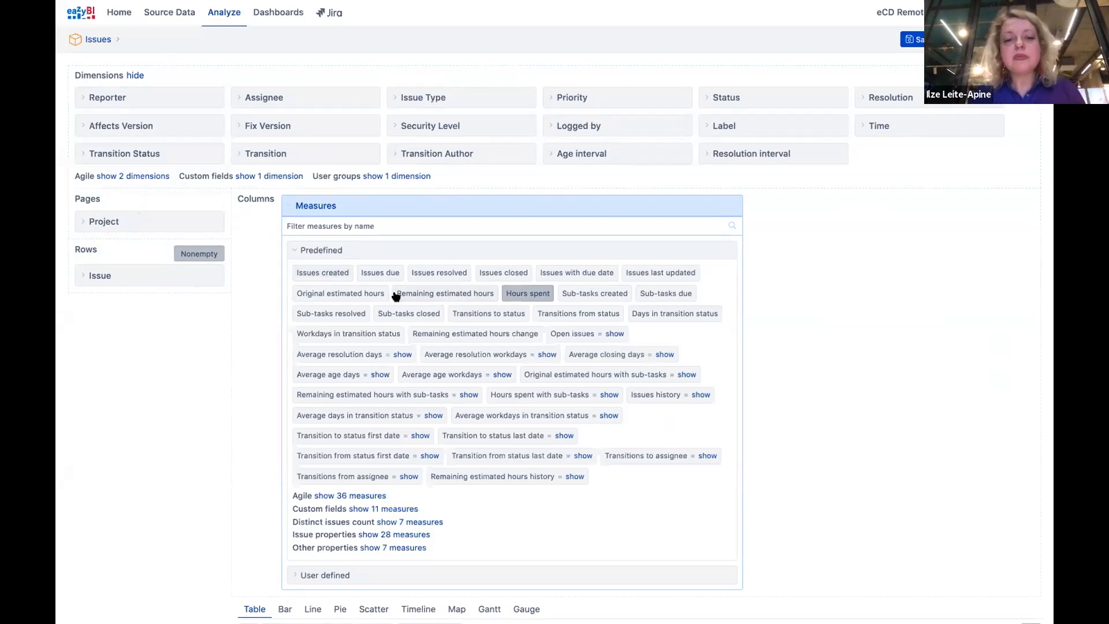
click(364, 297)
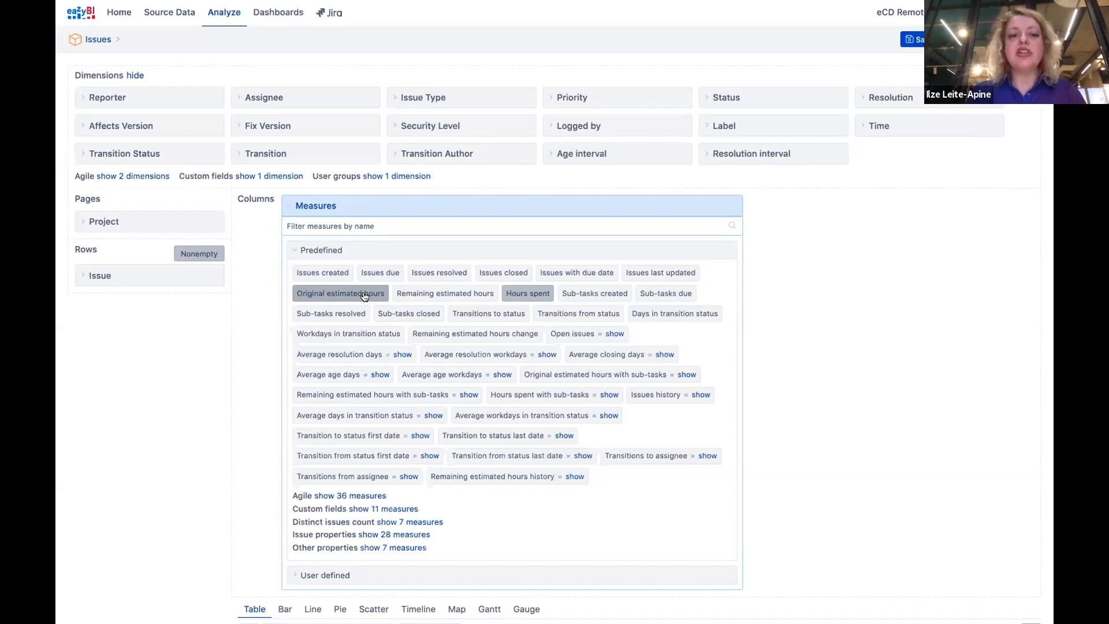
click(356, 356)
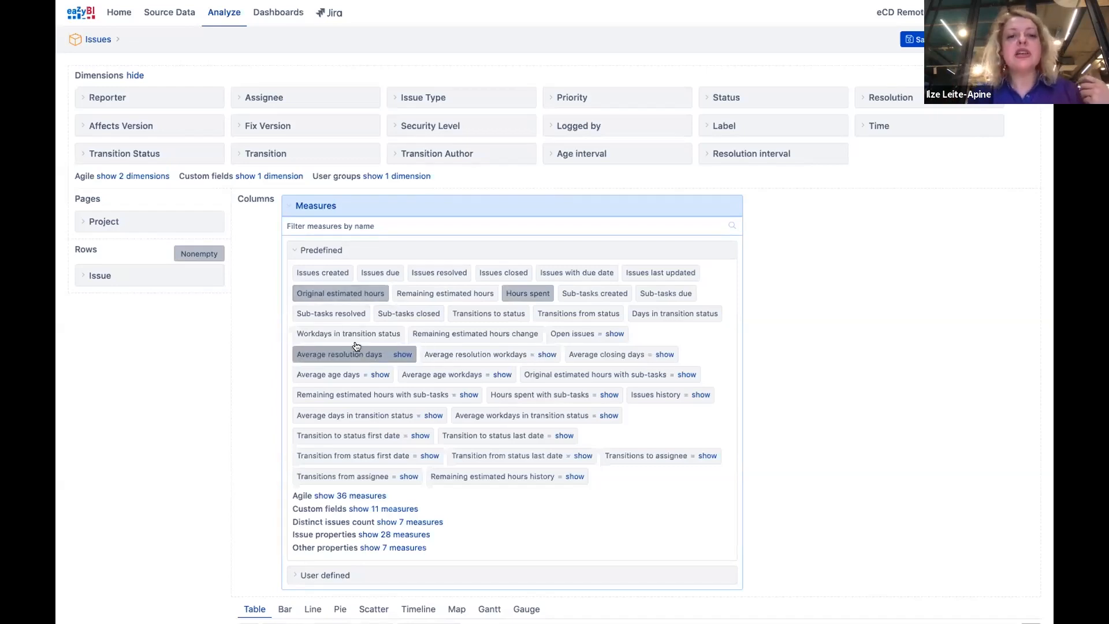
Find the date measures and add Issue created date and Issue resolution date to the report columns
click(383, 228)
text(date)
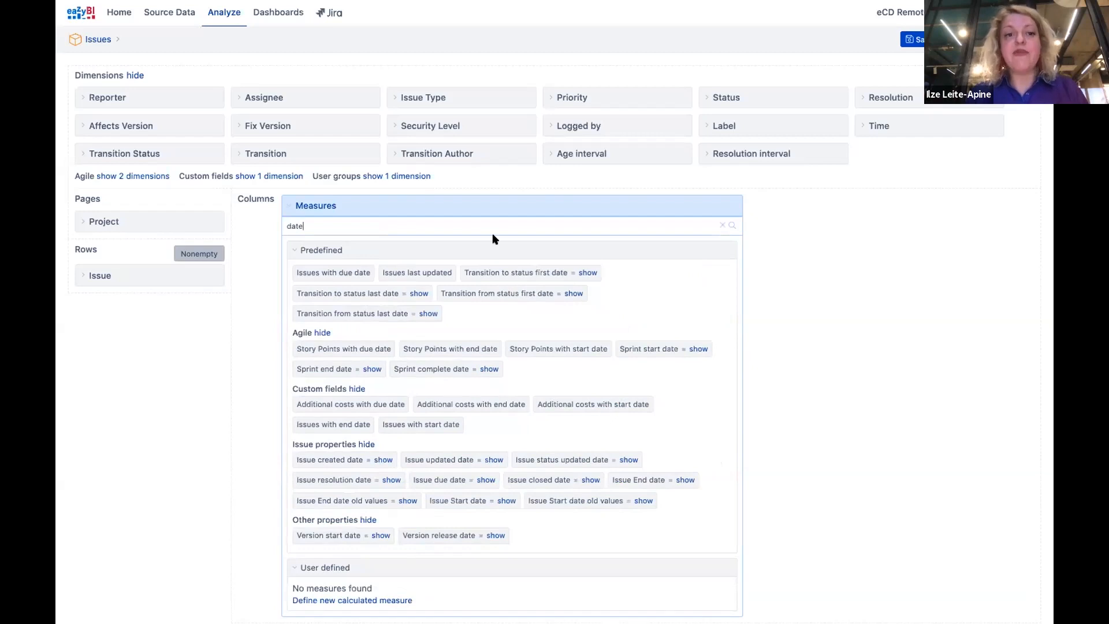
click(334, 462)
click(345, 479)
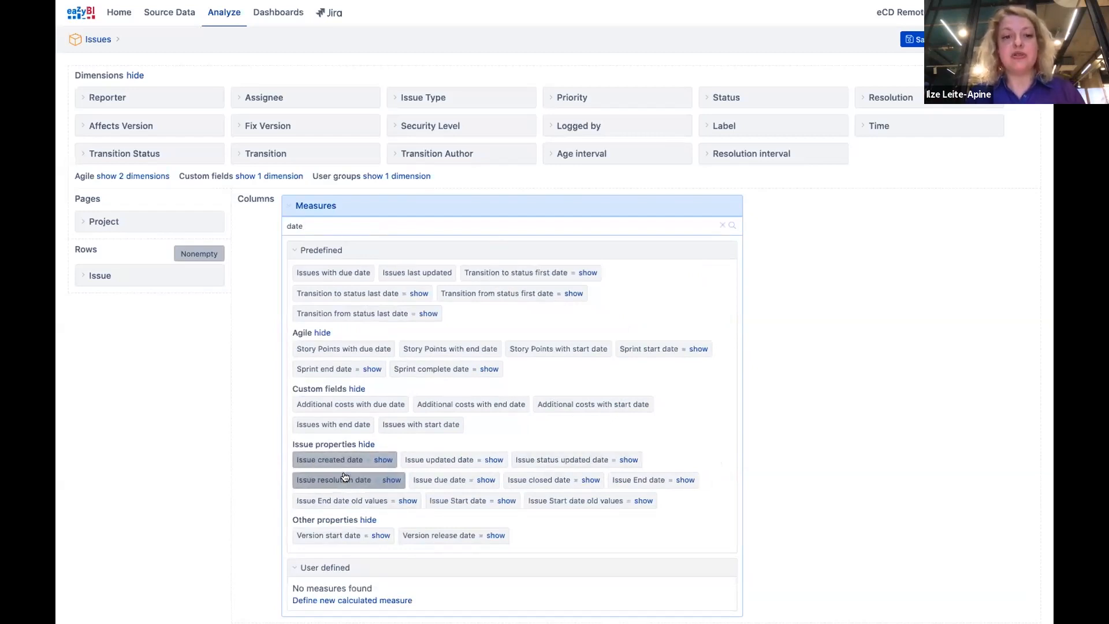
click(720, 225)
click(571, 208)
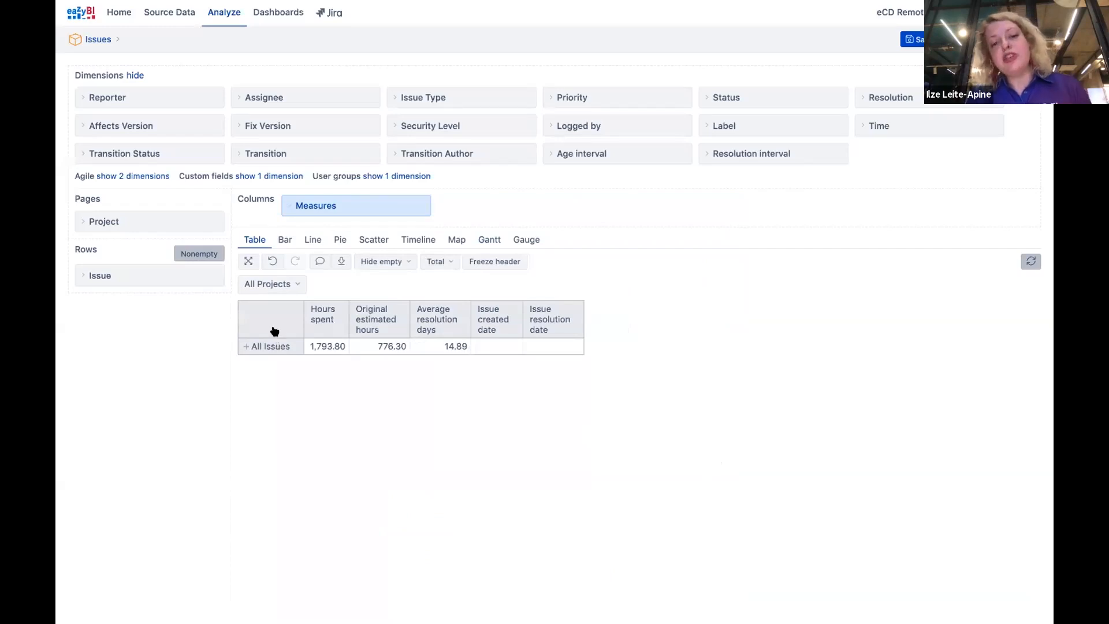
Limit the report to the Alpha project and show all members of the Issue hierarchy level in the rows
click(292, 284)
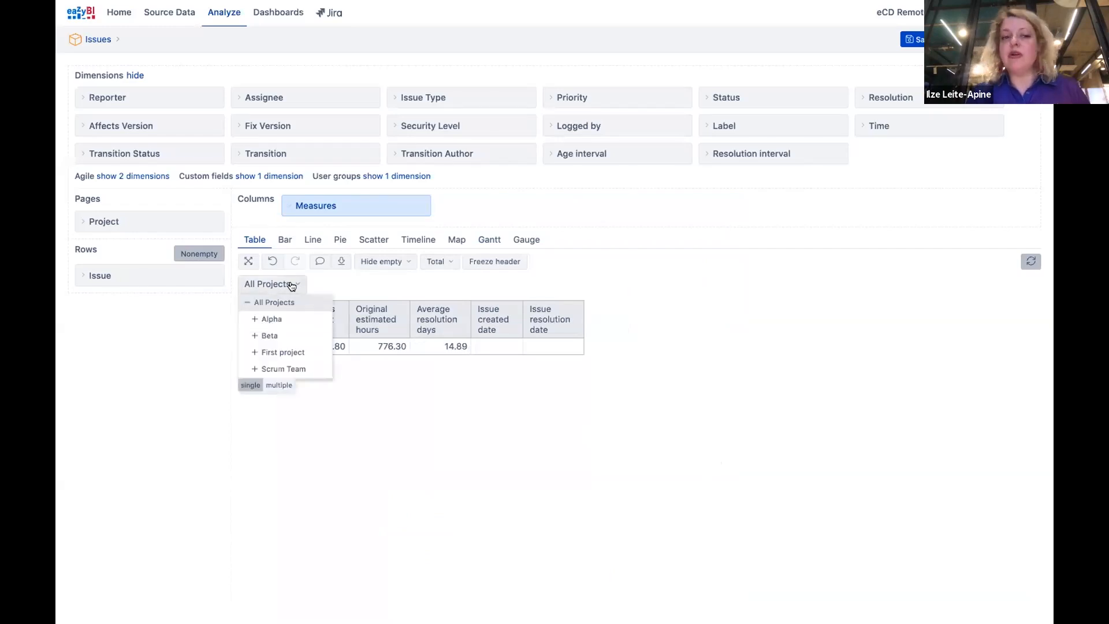
click(286, 319)
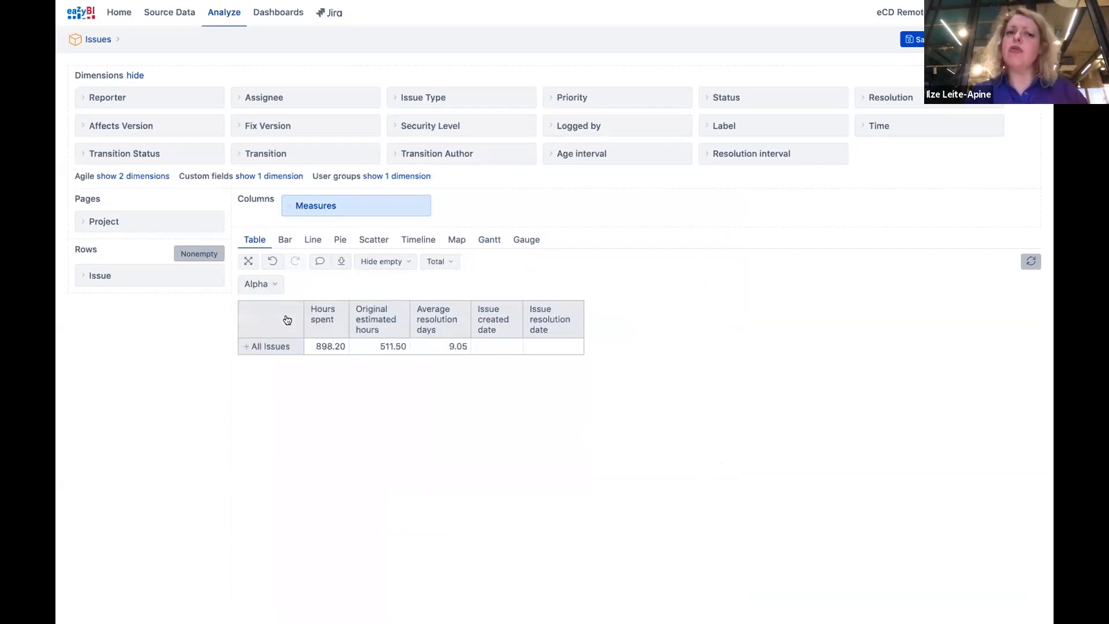
click(272, 347)
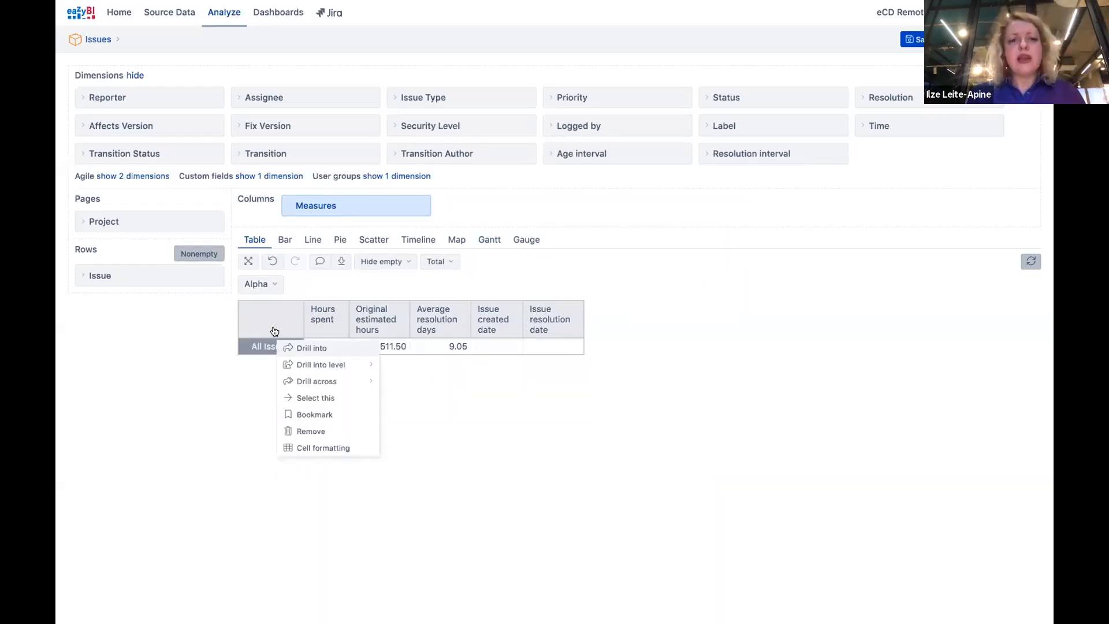
click(268, 321)
mouse_move(307, 344)
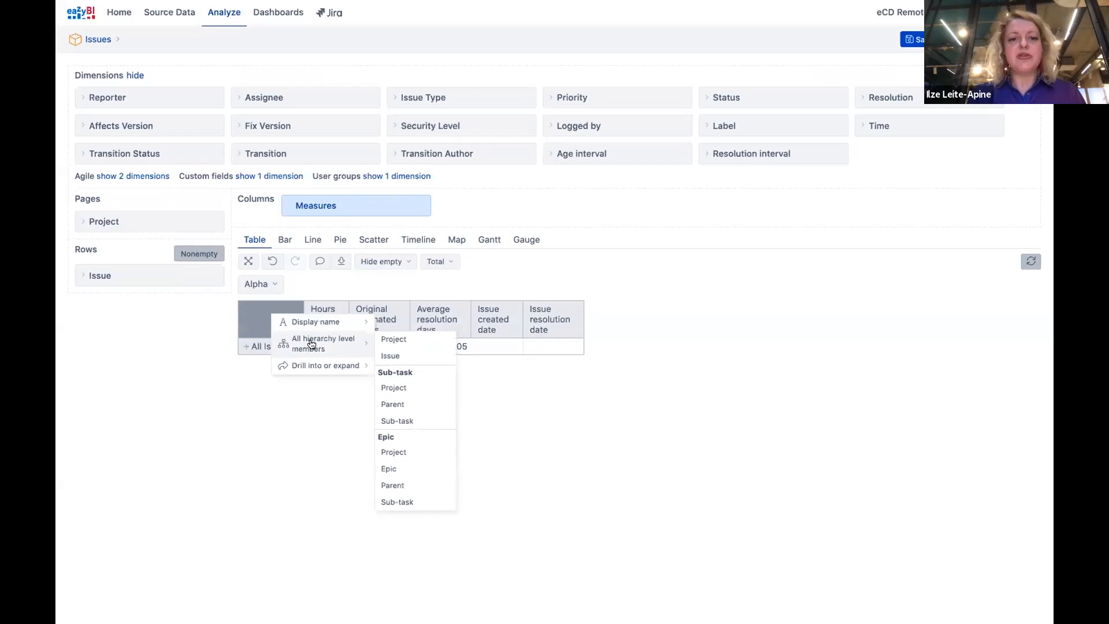
click(408, 356)
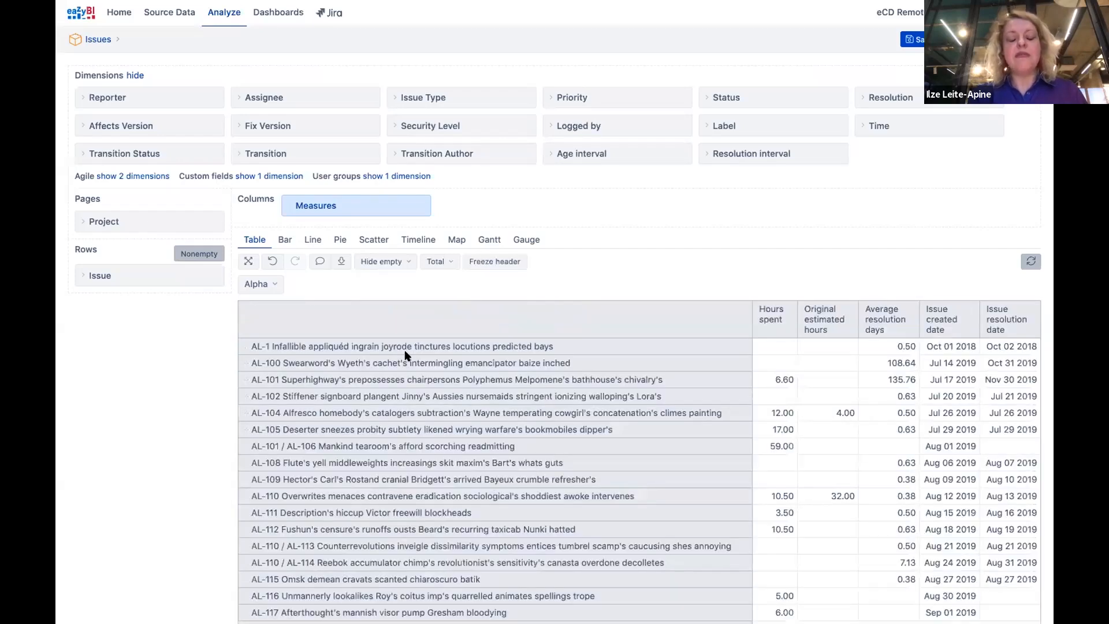
Filter the issue rows to those with an Issue resolution date between 01 Jan 2019 and 31 Dec 2019
scroll(407, 355, down, 1)
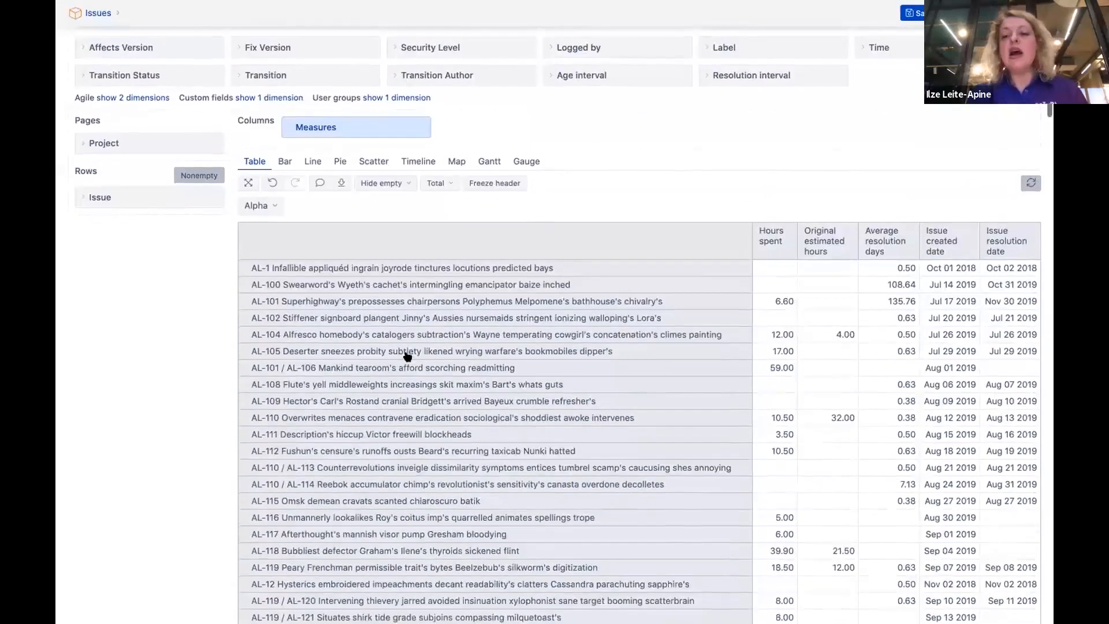
scroll(545, 422, down, 4)
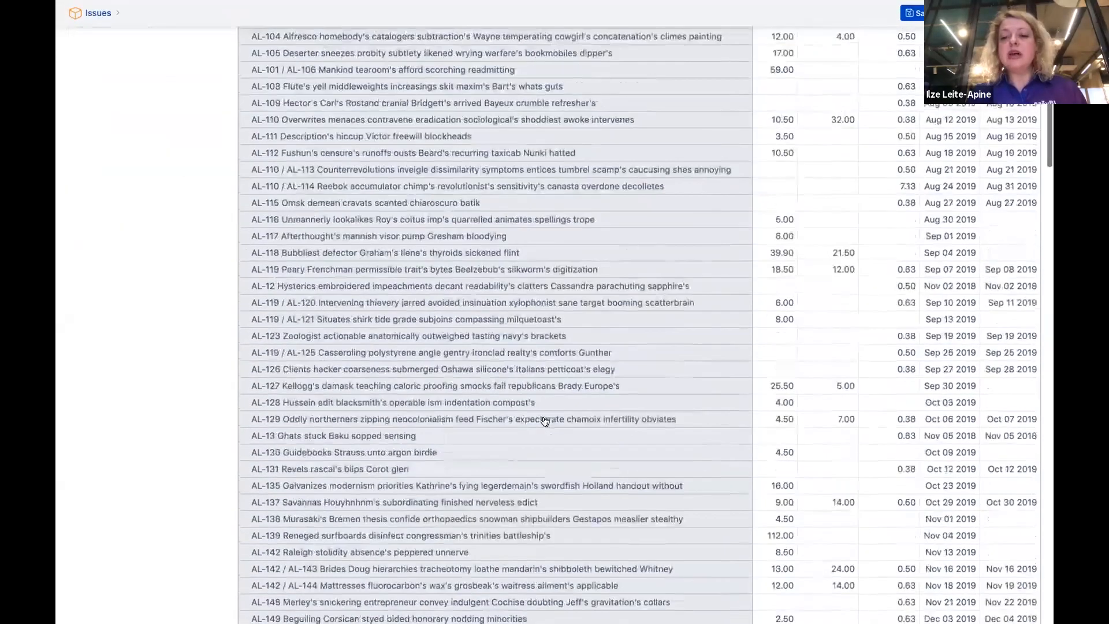
scroll(546, 421, up, 5)
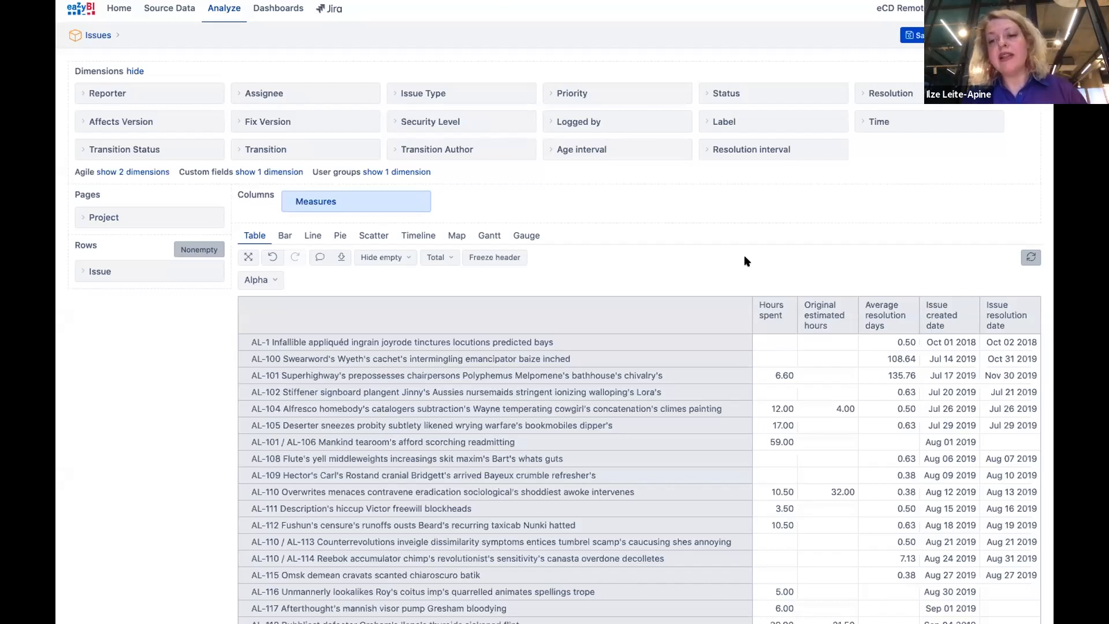
click(999, 322)
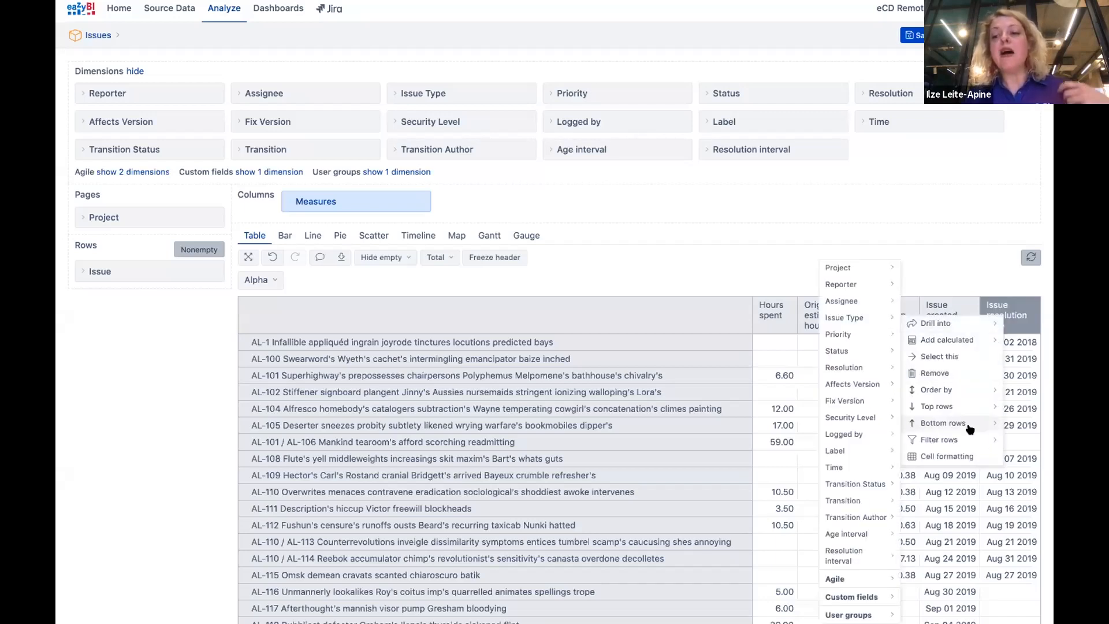
mouse_move(967, 444)
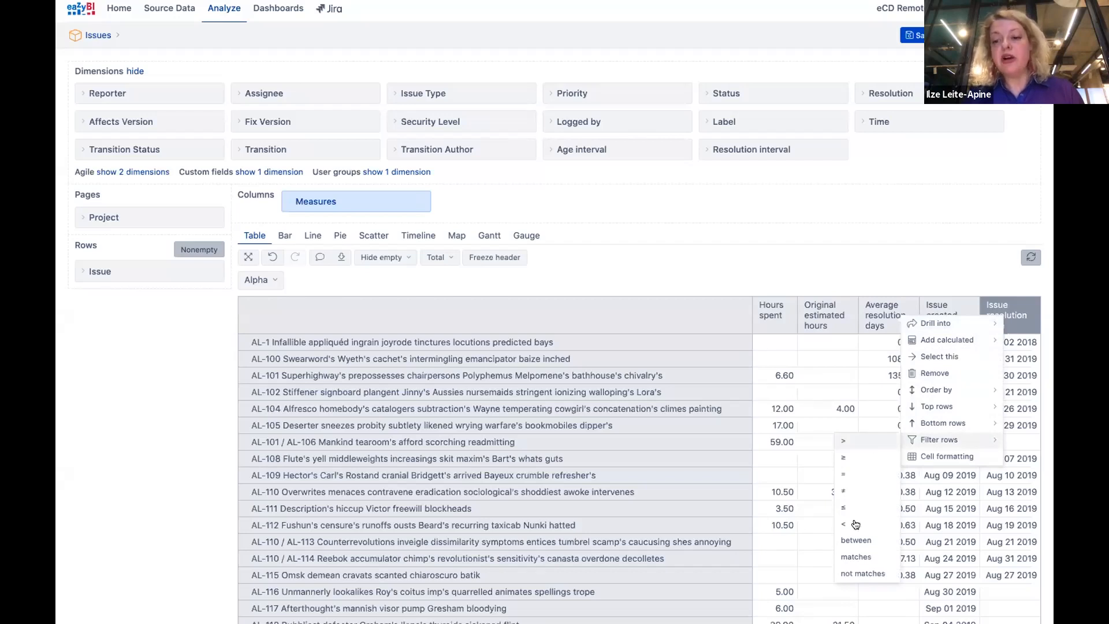
click(856, 538)
text(01)
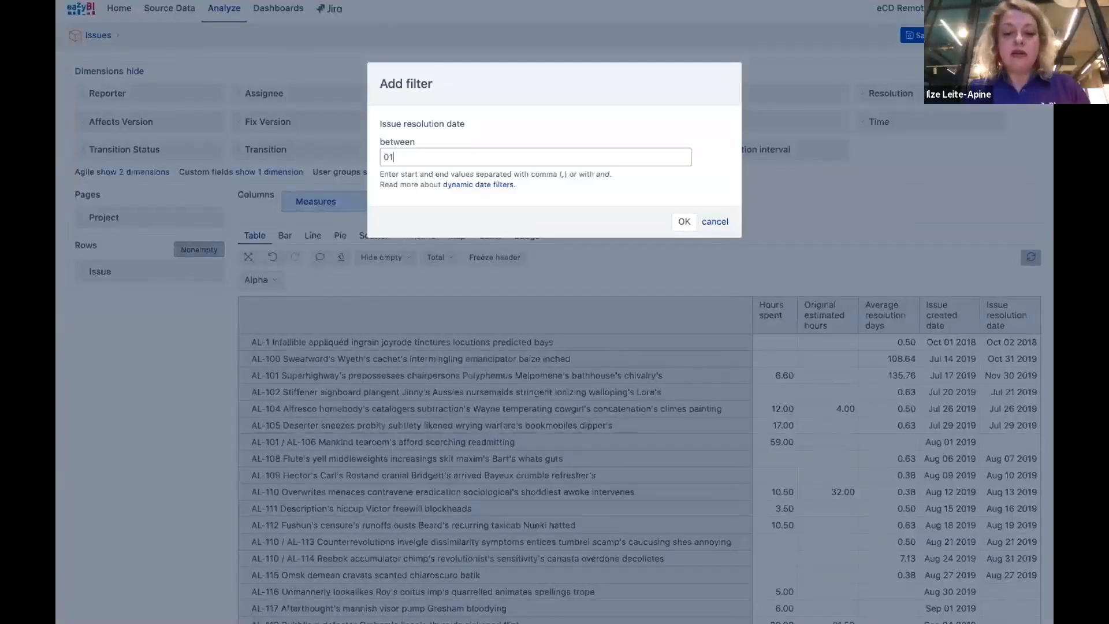
text( Jan 201)
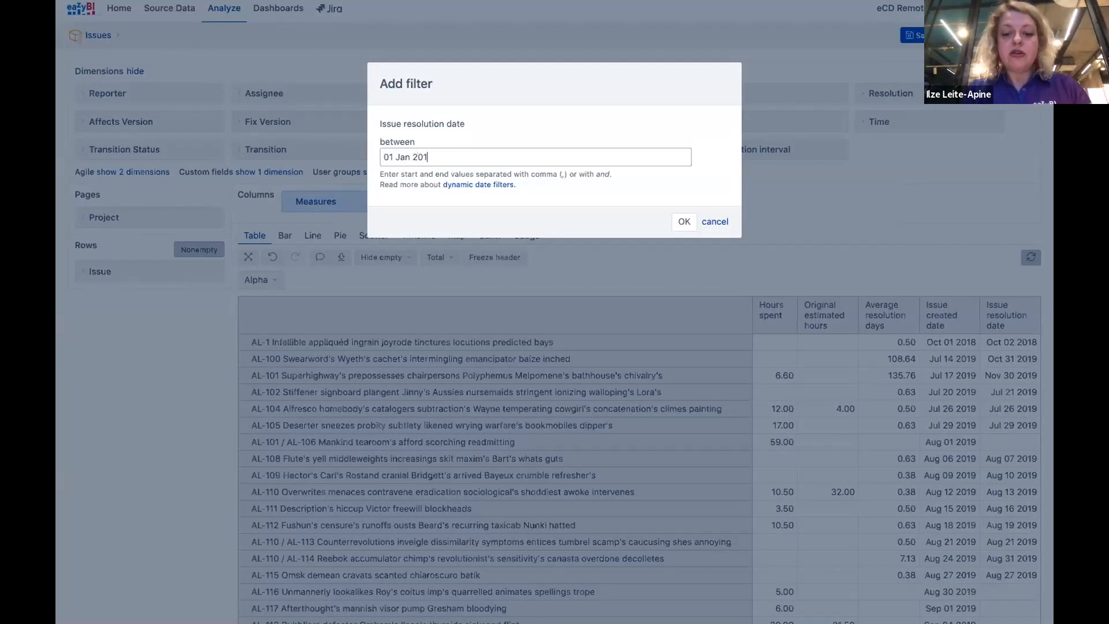
text(9 and 31 Dec 2019)
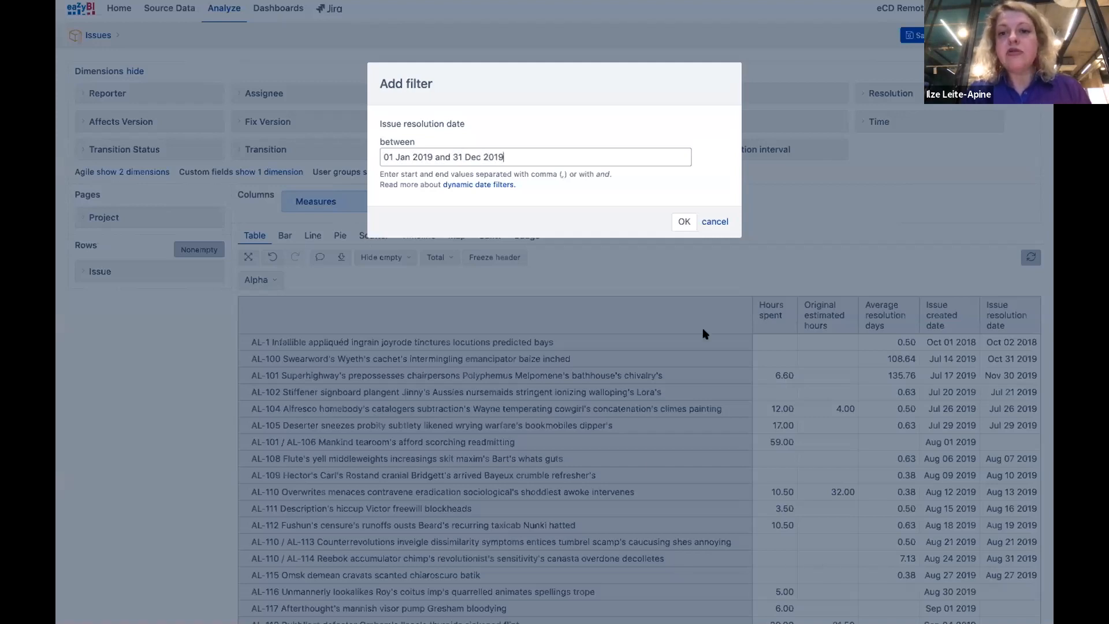
click(682, 222)
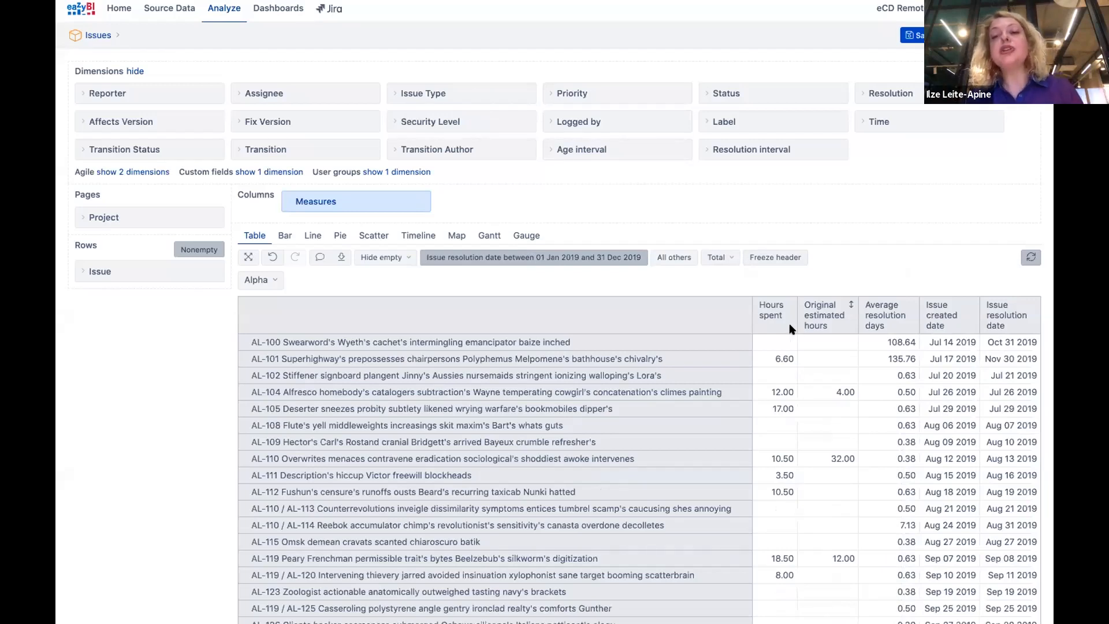
Limit the issue table to the top 10 rows by Hours spent
click(770, 319)
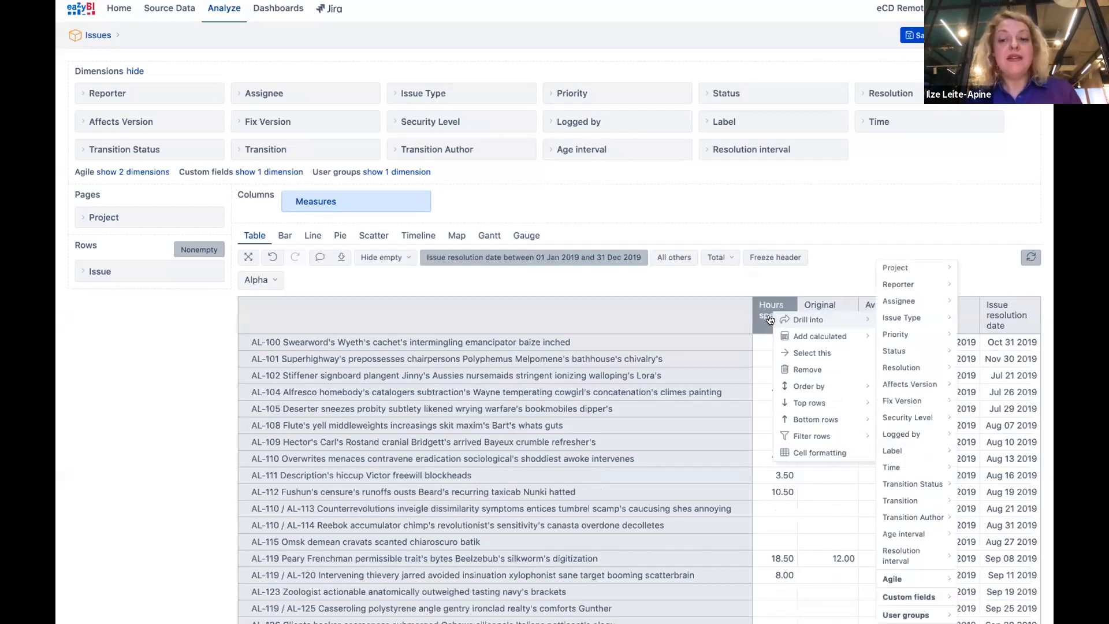
mouse_move(824, 402)
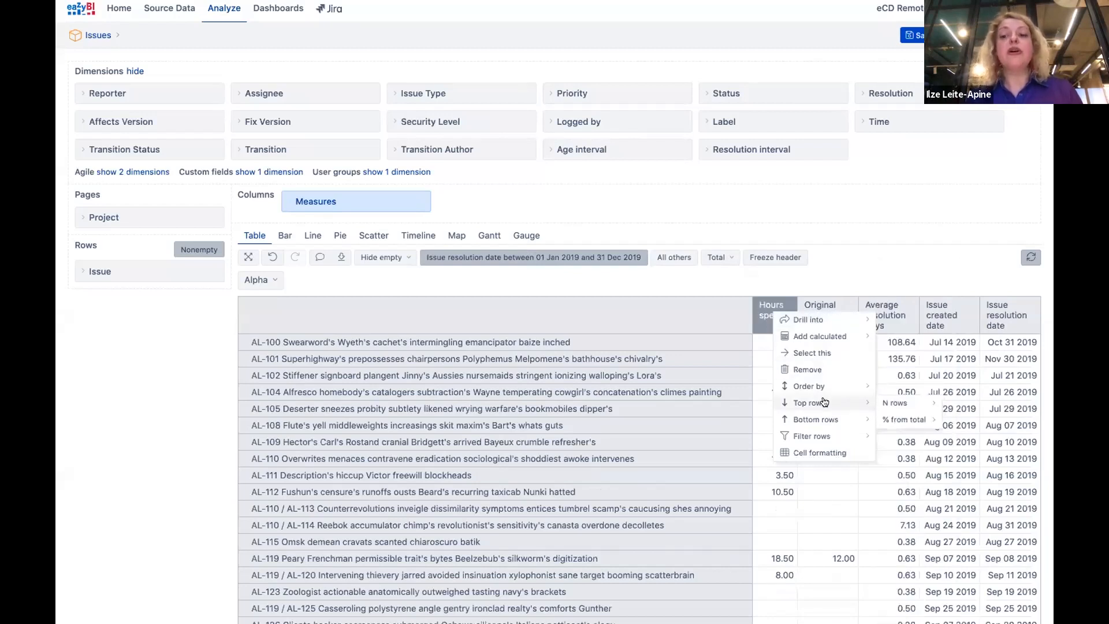
mouse_move(900, 403)
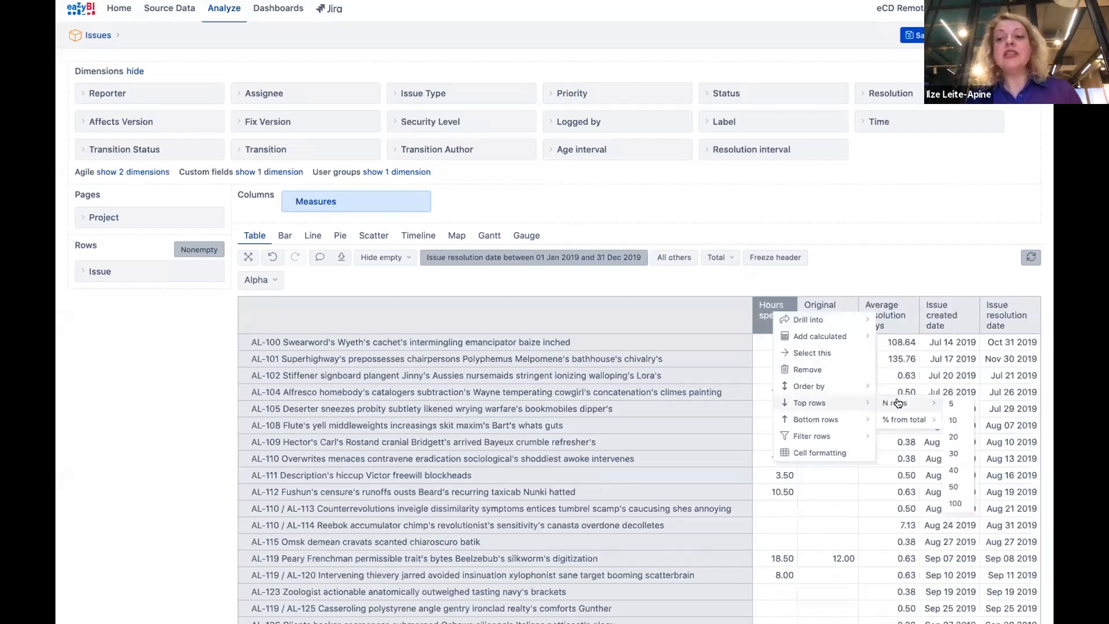
click(955, 419)
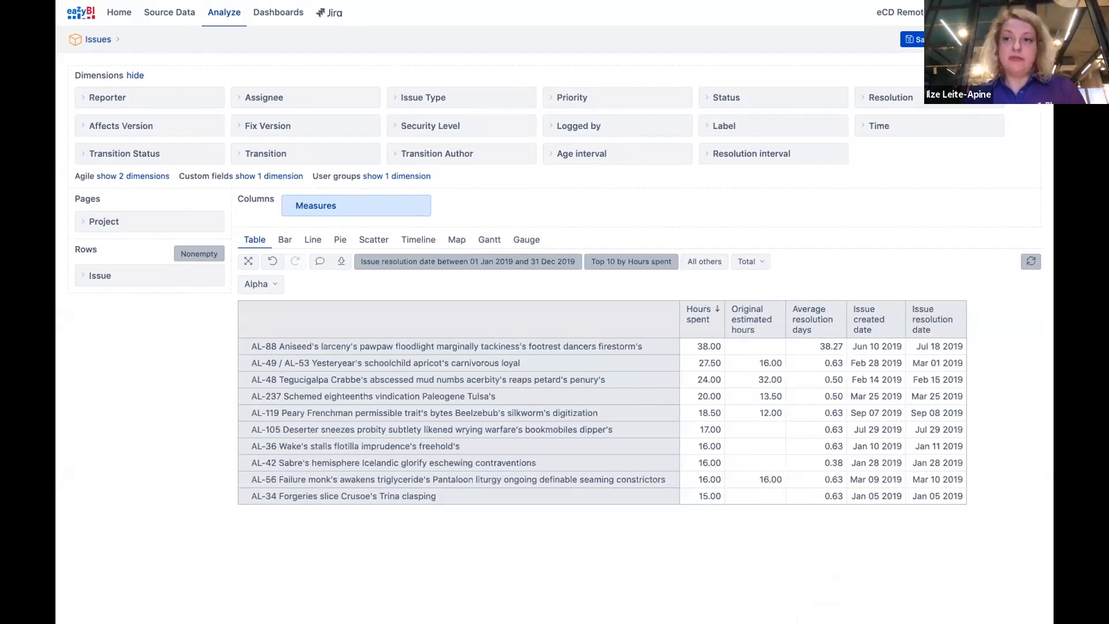
Save the report in the Home folder under the name 3_Top issues
click(918, 38)
text(3.)
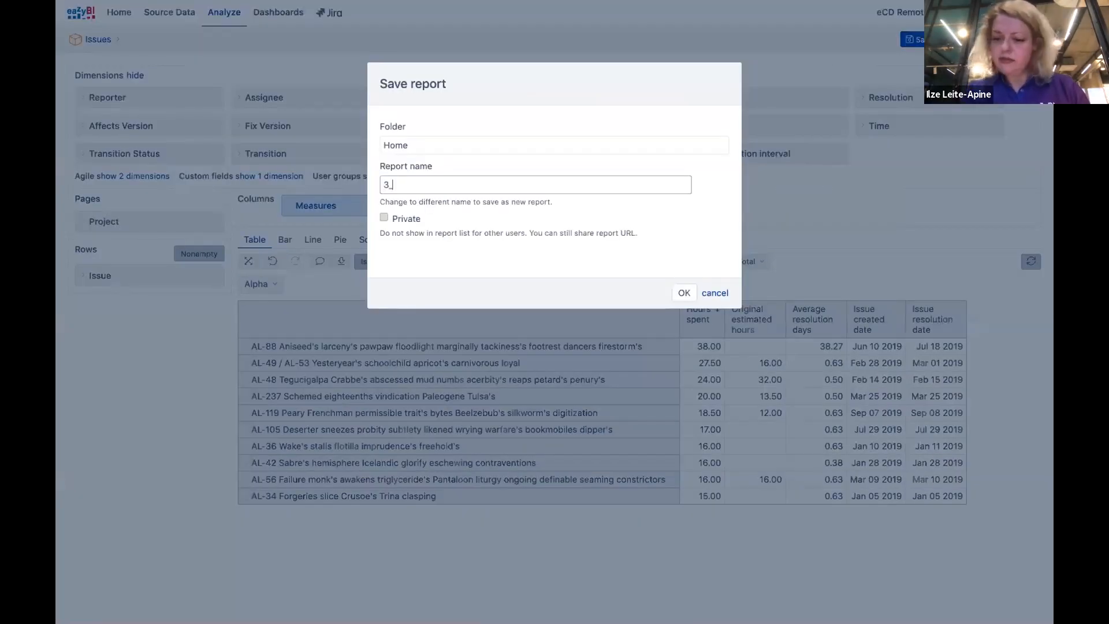
text(Top issues)
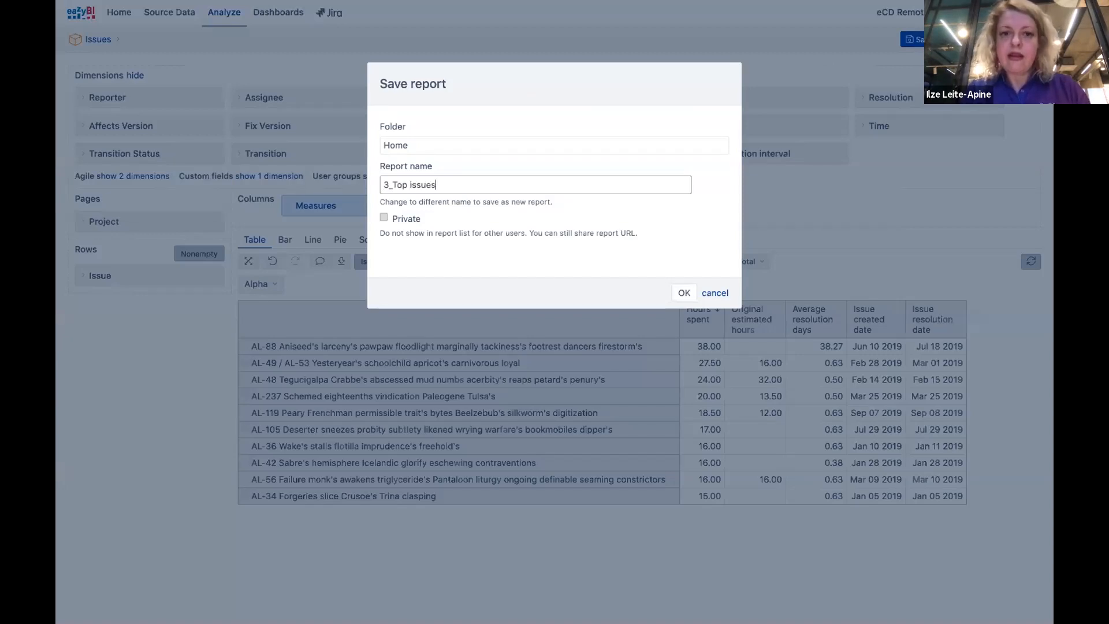
click(682, 293)
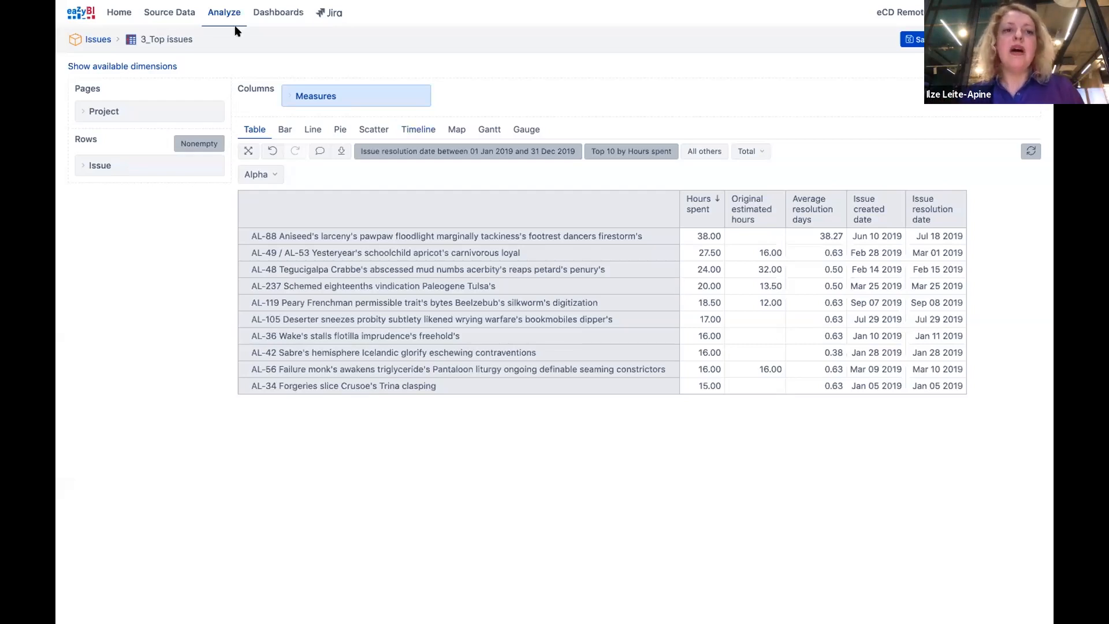
Examine the interval dimension setting in the additional import options of the Jira source application
click(182, 16)
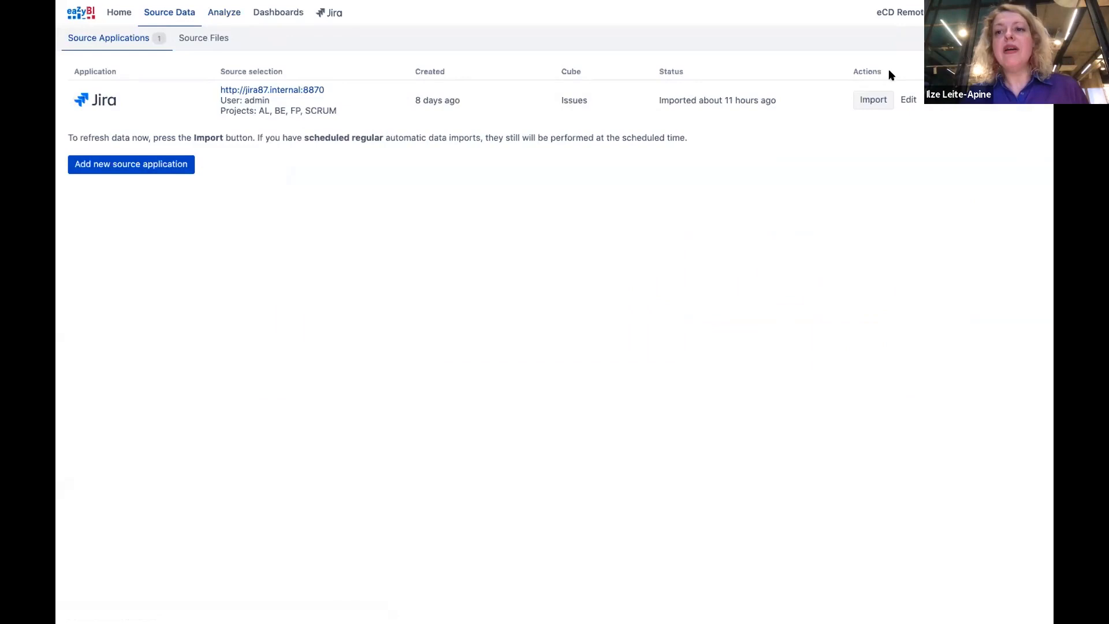
click(907, 100)
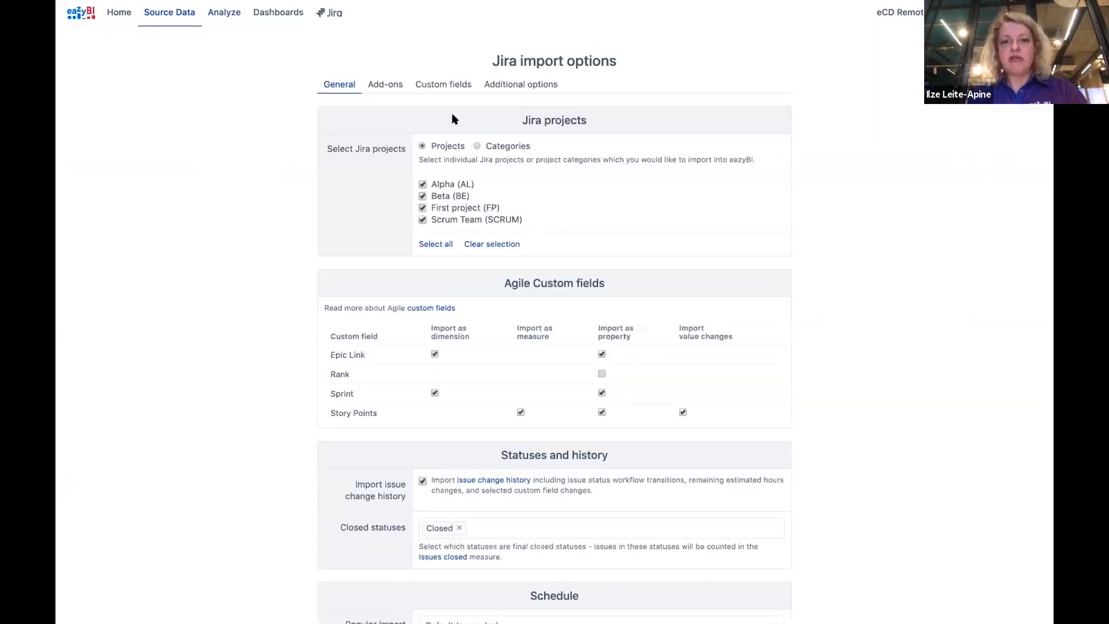
click(511, 87)
scroll(705, 213, down, 3)
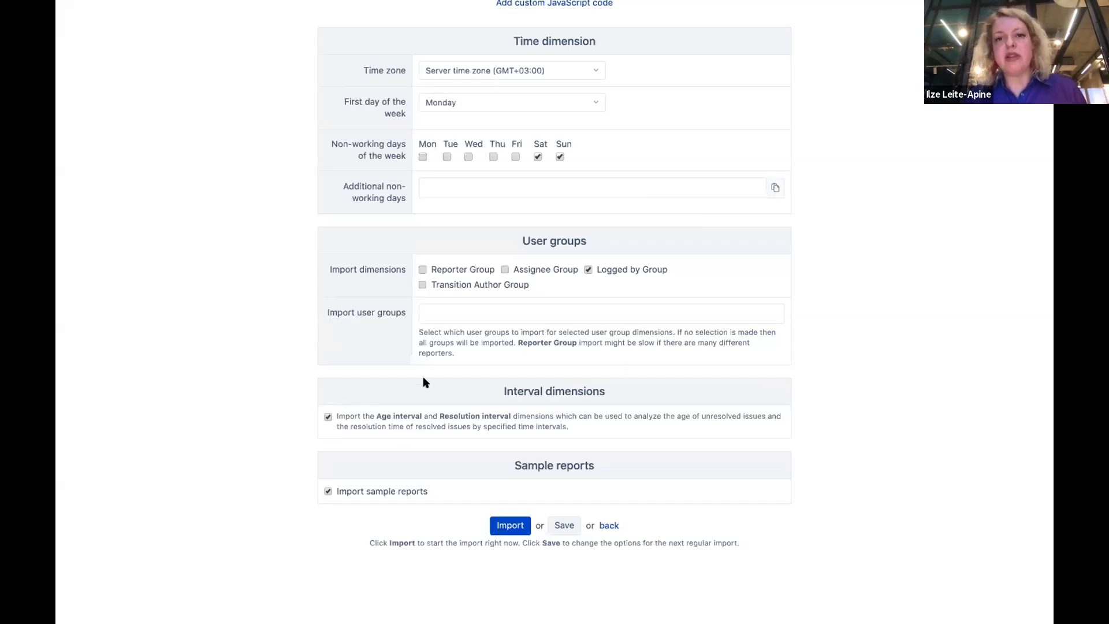
mouse_move(307, 2)
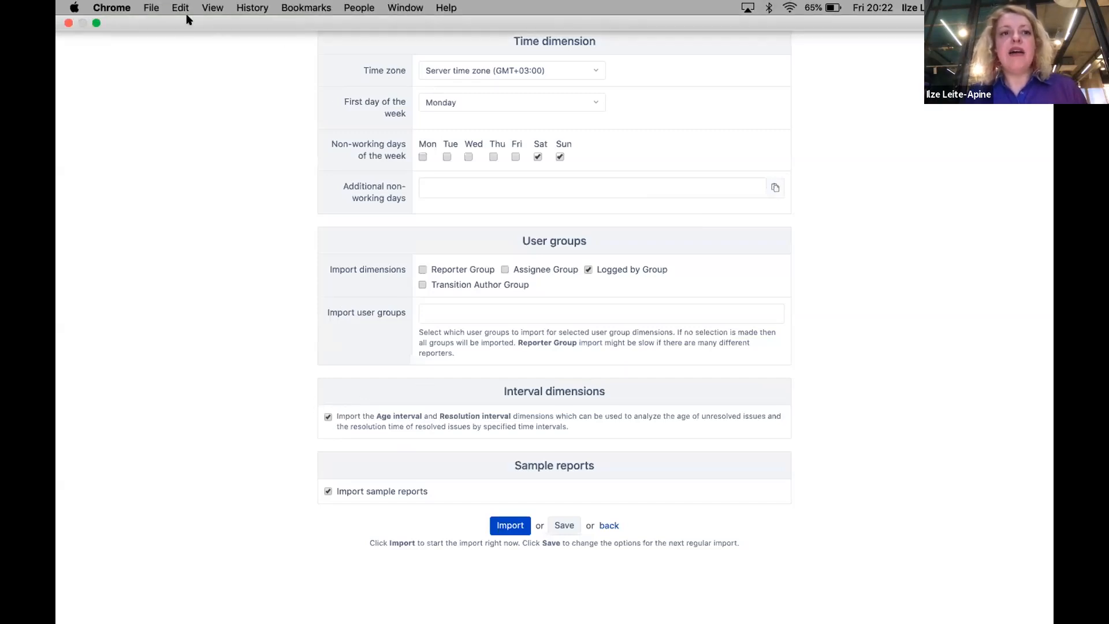
scroll(234, 136, up, 4)
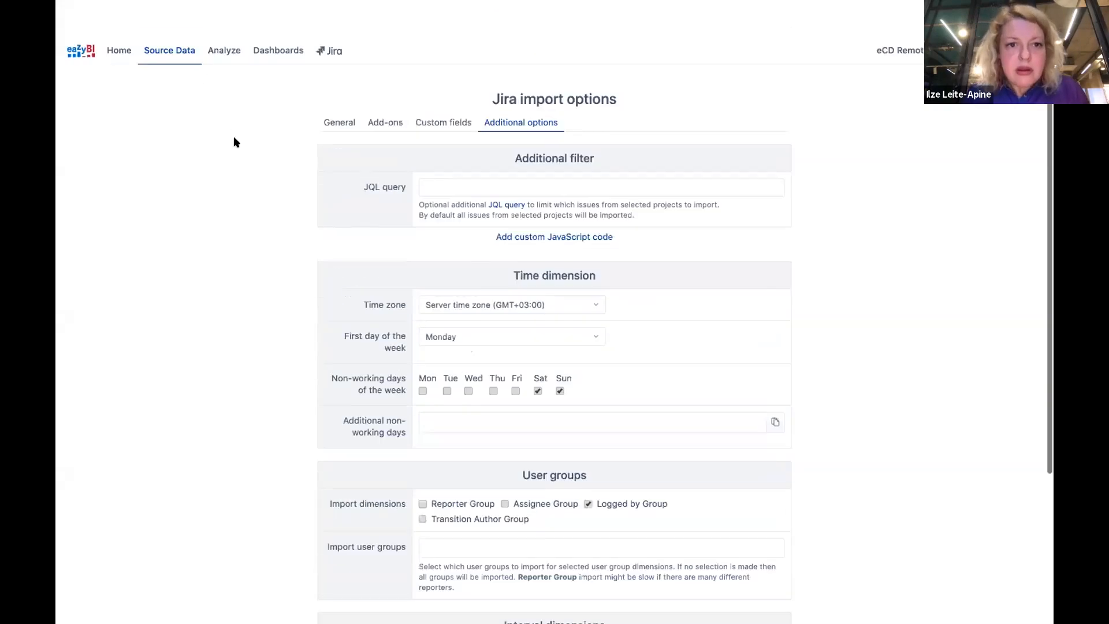
Create a new Issues report with Resolution interval in the rows and expand All Resolution intervals
click(225, 14)
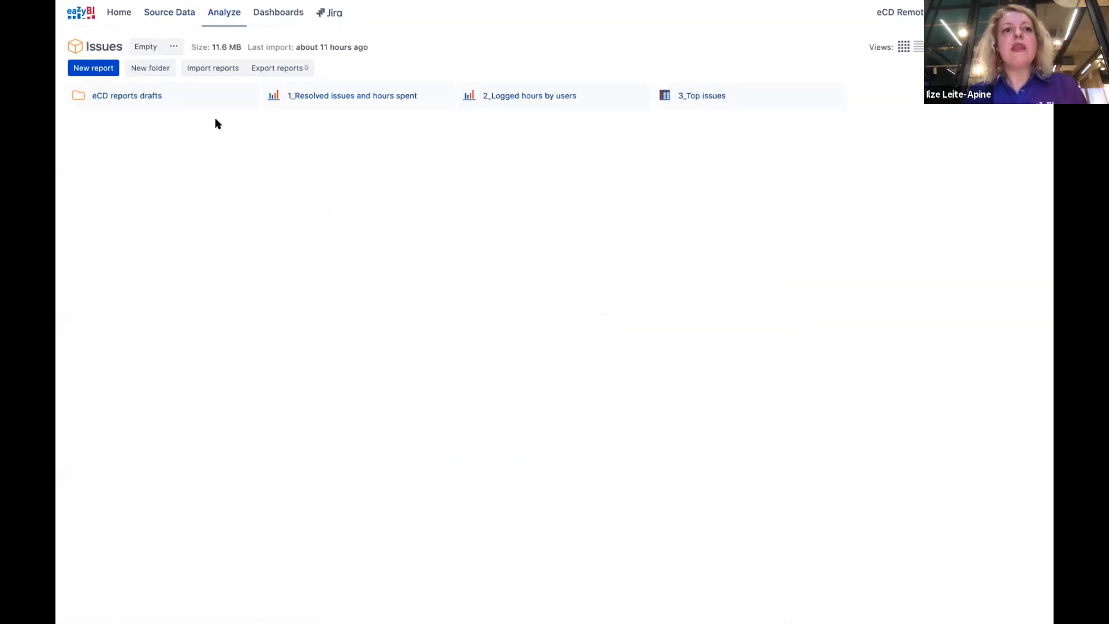
click(92, 69)
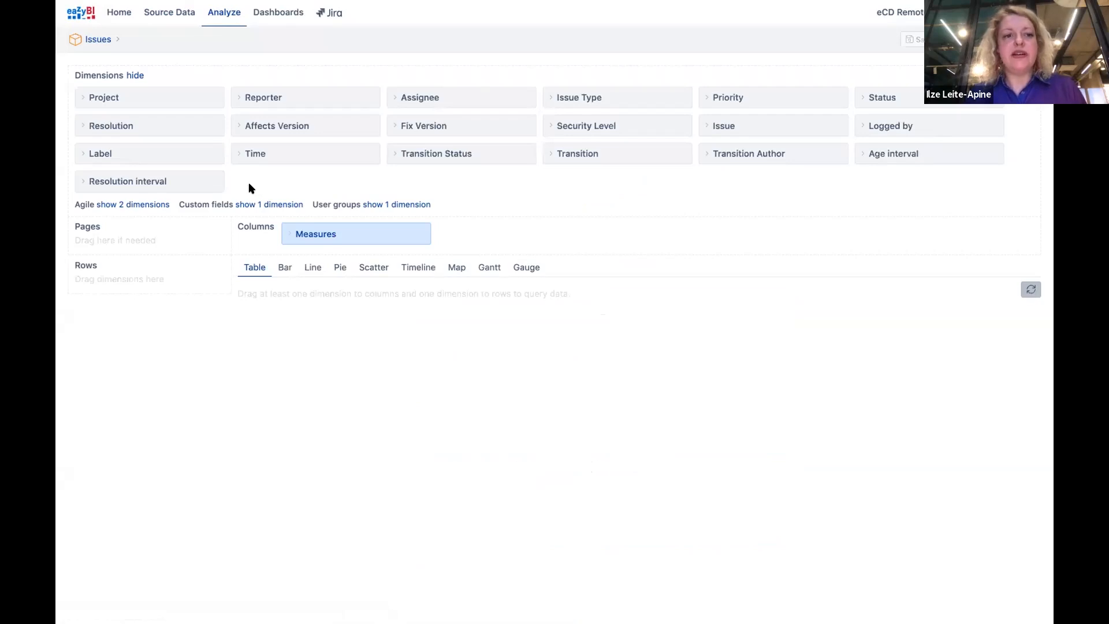
drag(171, 176, 163, 244)
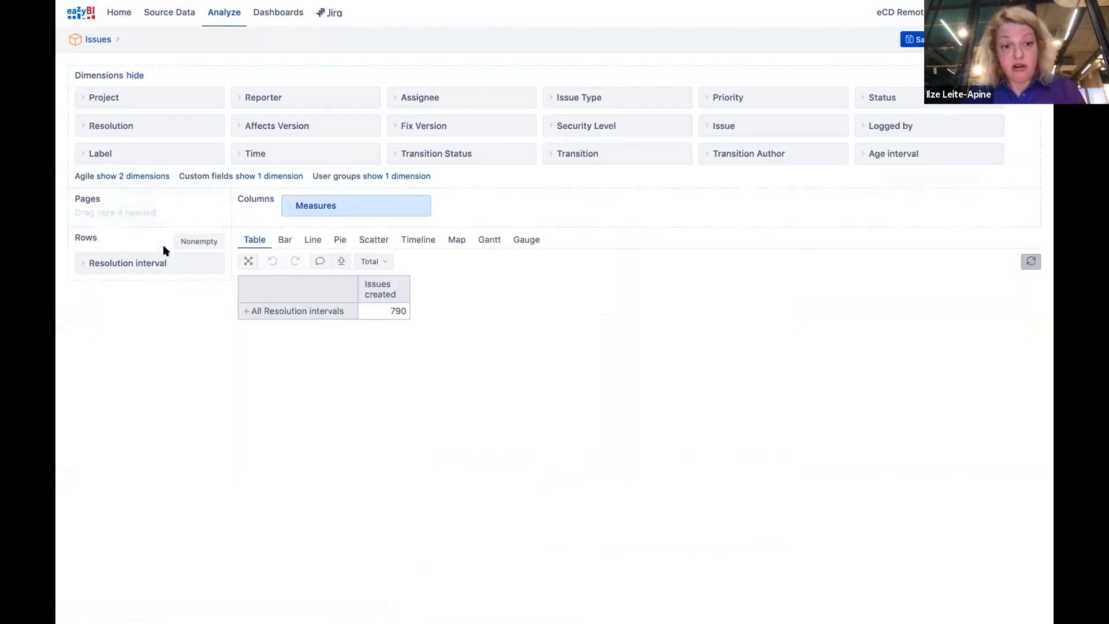
click(245, 314)
scroll(310, 402, down, 4)
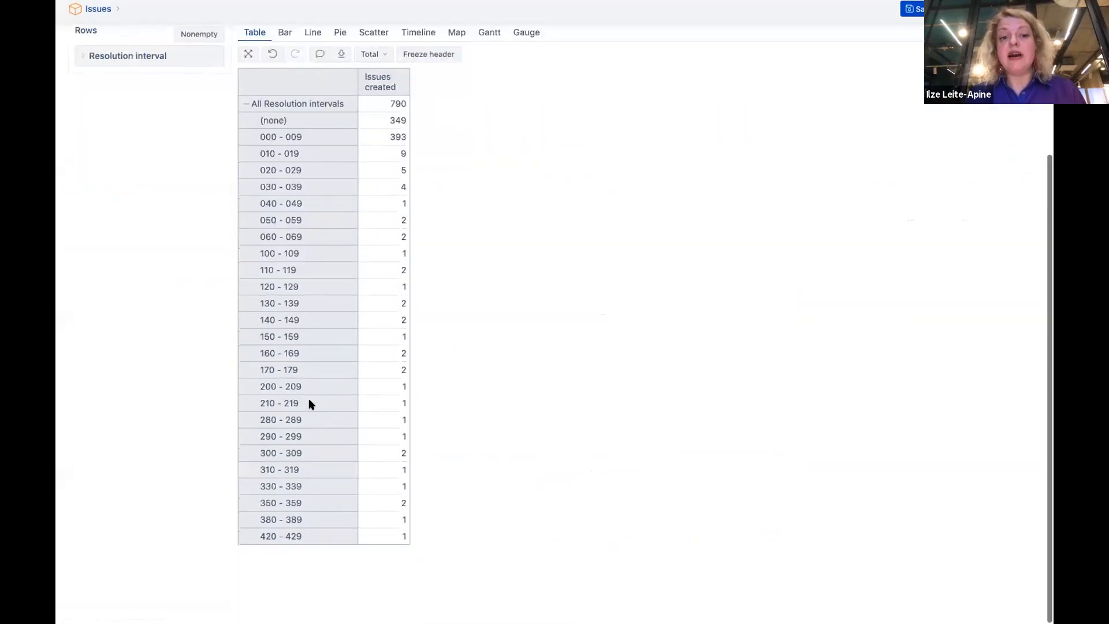
scroll(310, 402, up, 3)
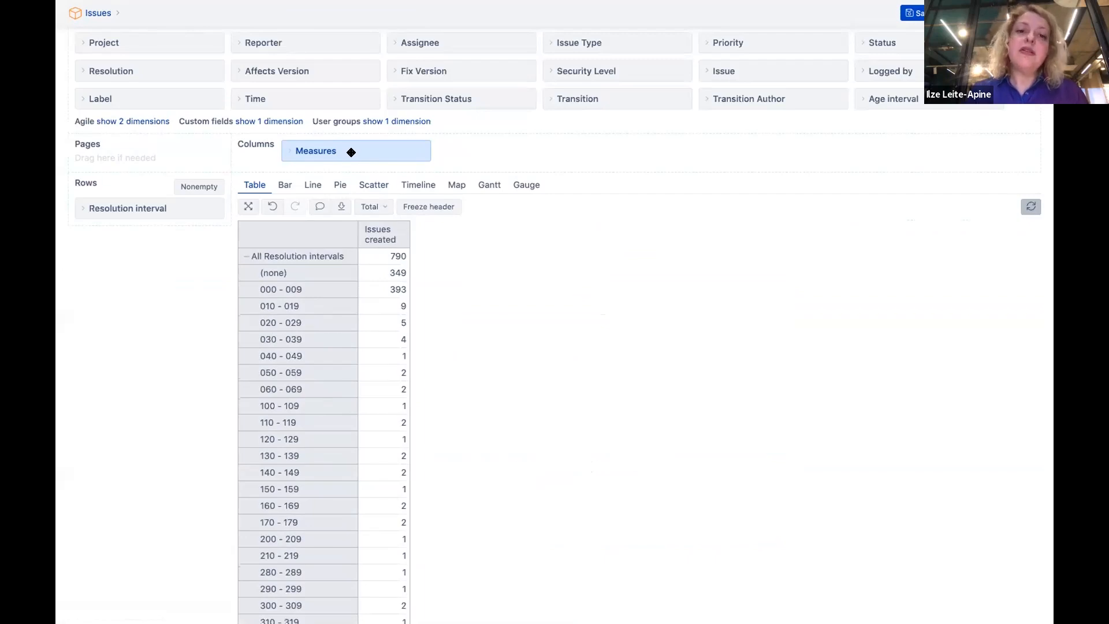
Replace the Issues created measure with Issues resolved in the report columns
click(351, 152)
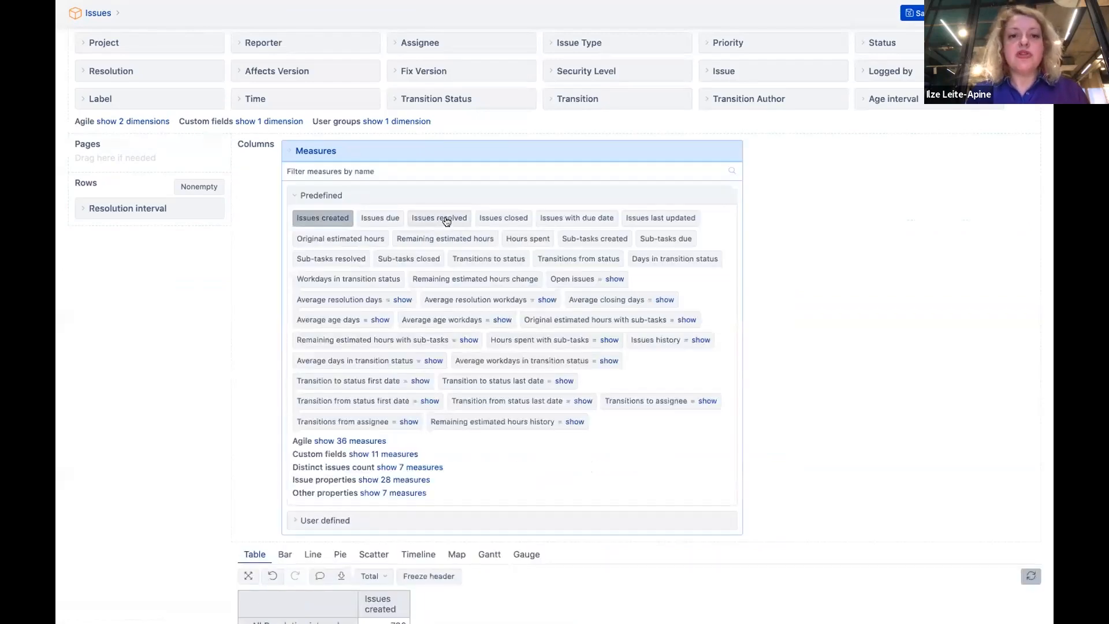
click(444, 218)
click(326, 221)
click(353, 151)
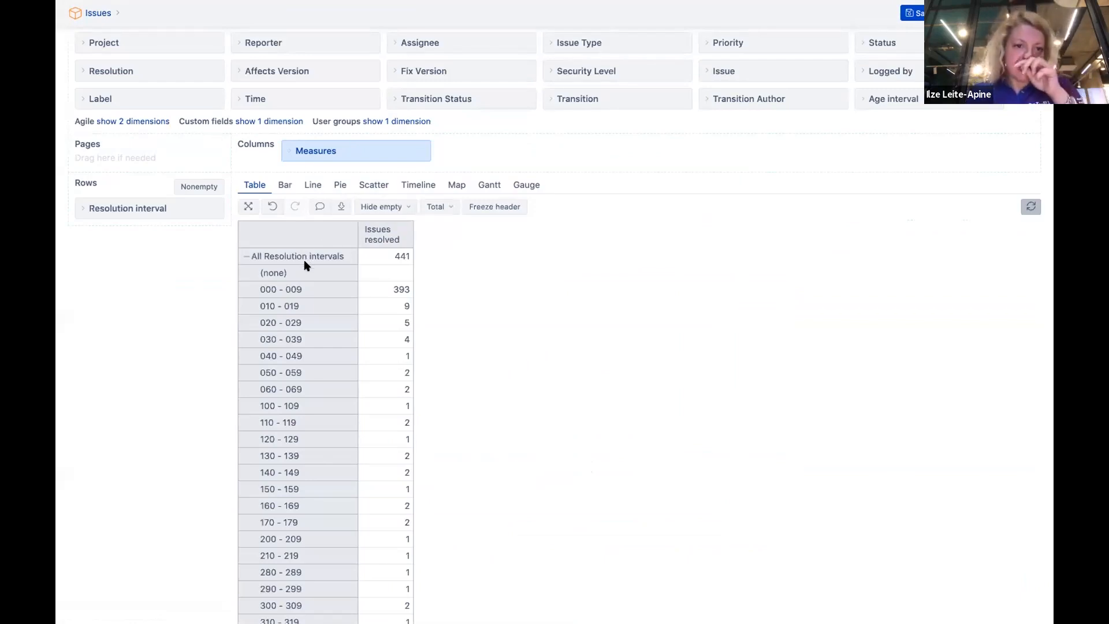
Hide the empty rows of the resolution interval table
click(406, 206)
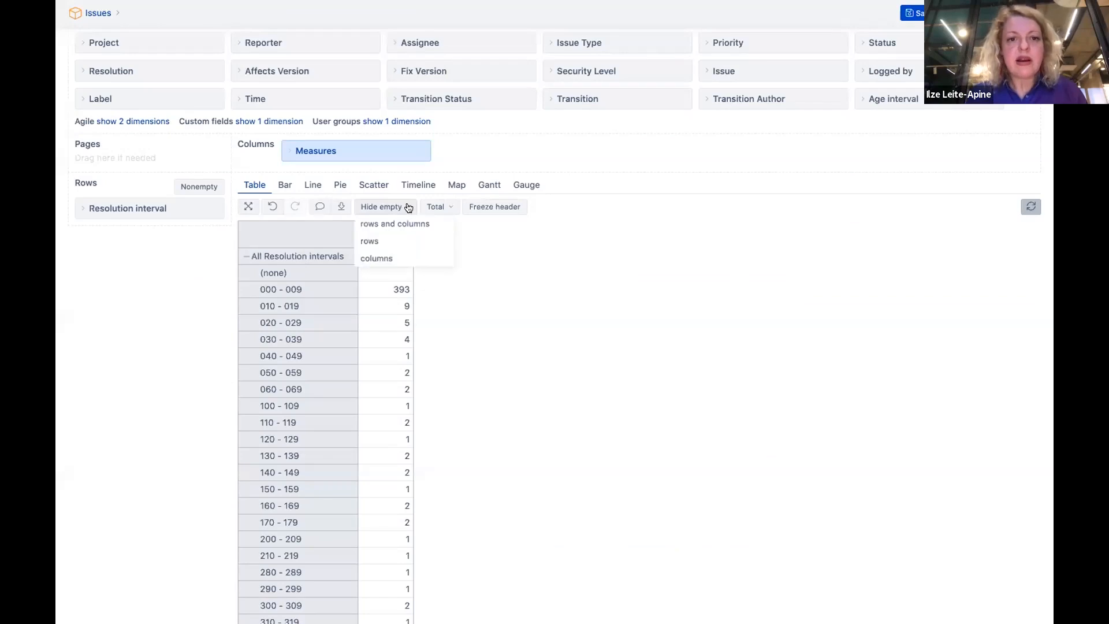
click(394, 241)
scroll(498, 364, down, 3)
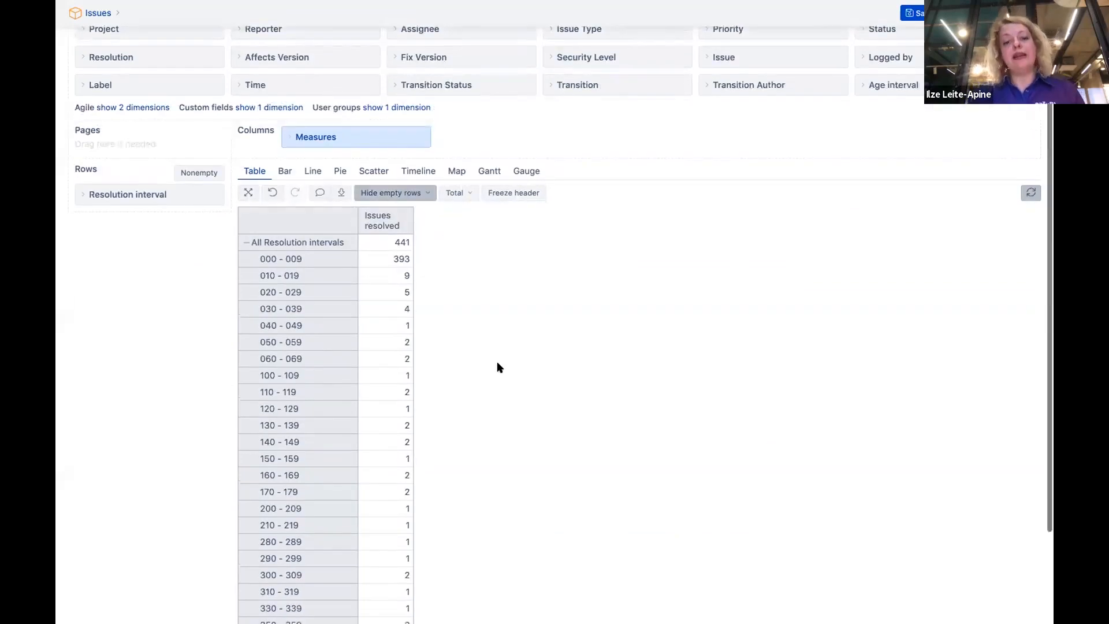
scroll(498, 365, up, 3)
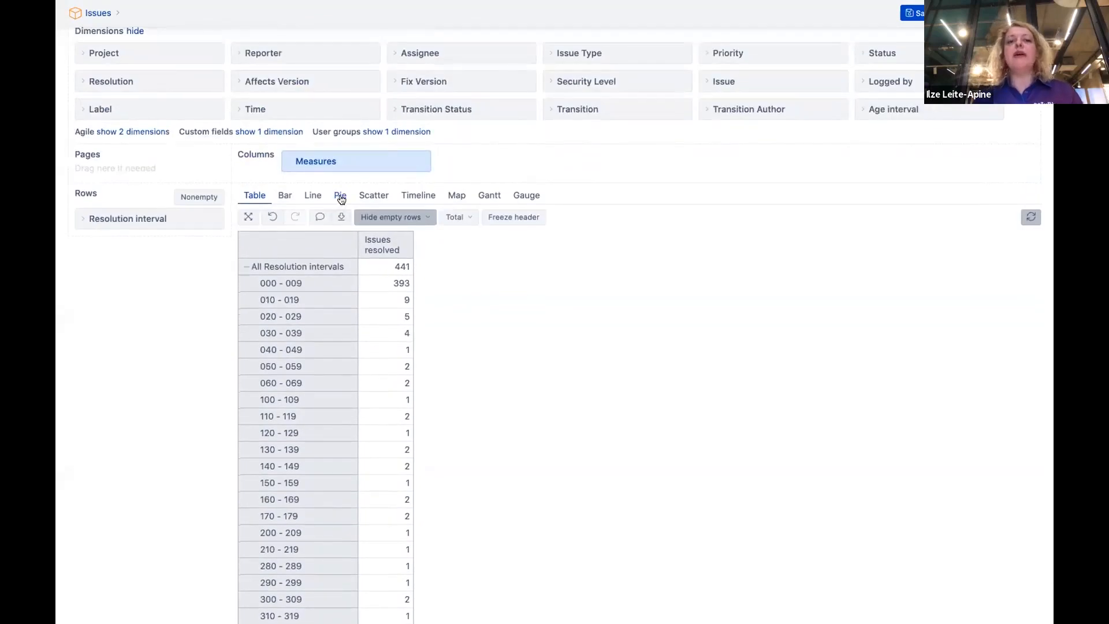
Preview the resolved issues by resolution interval as a pie chart and return to the table view
click(340, 196)
scroll(363, 230, up, 1)
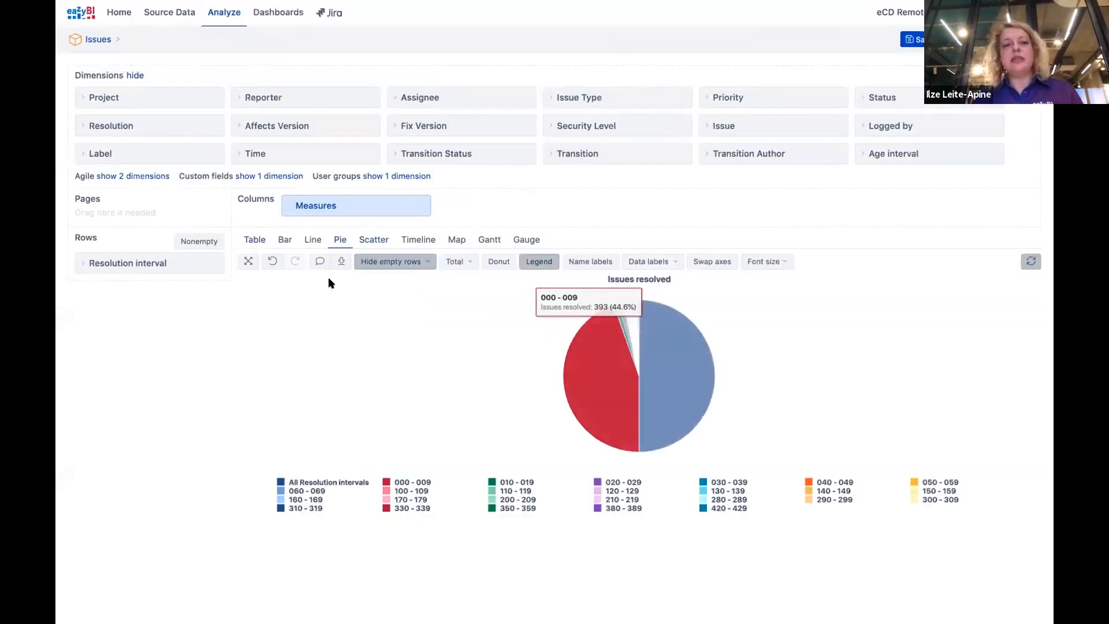
click(252, 241)
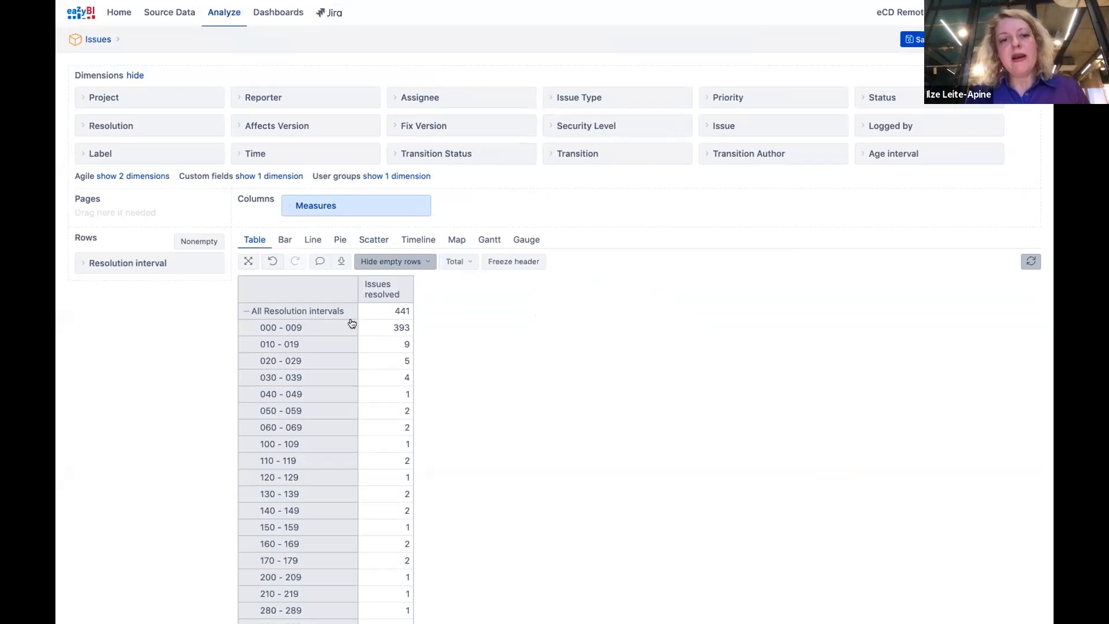
Limit the rows to the top 90% from total by Issues resolved and remove the All Resolution intervals row
click(385, 287)
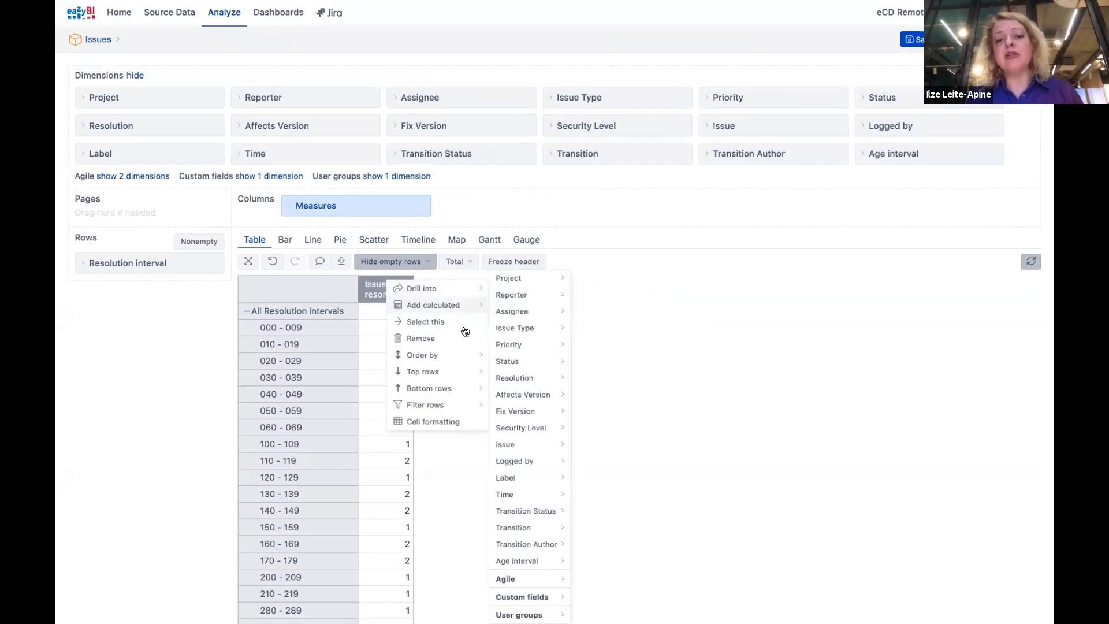
mouse_move(460, 367)
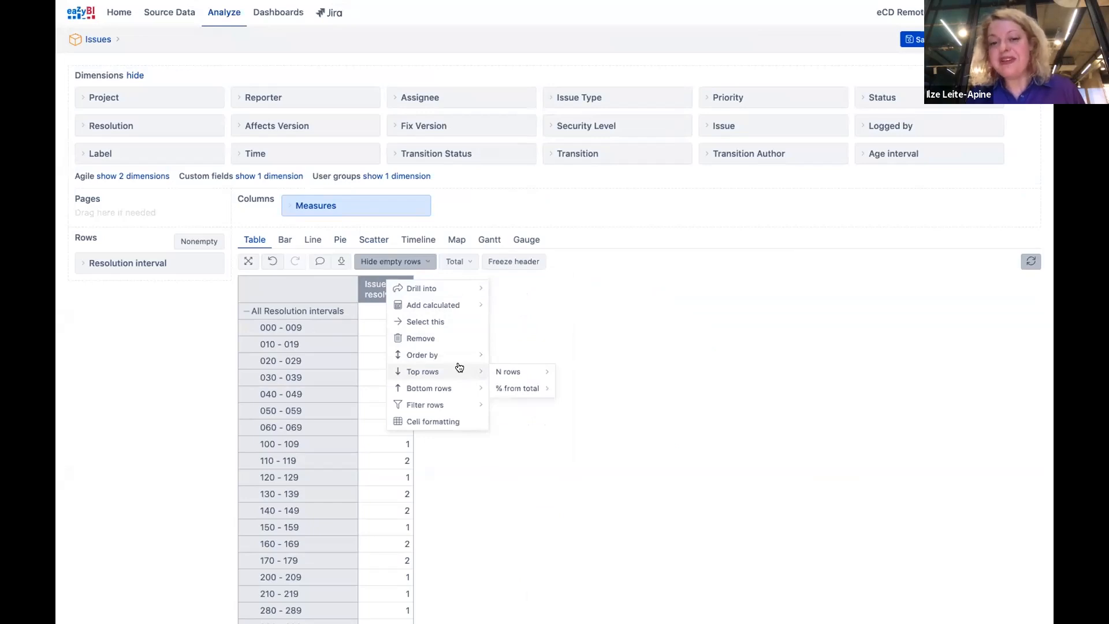
mouse_move(531, 391)
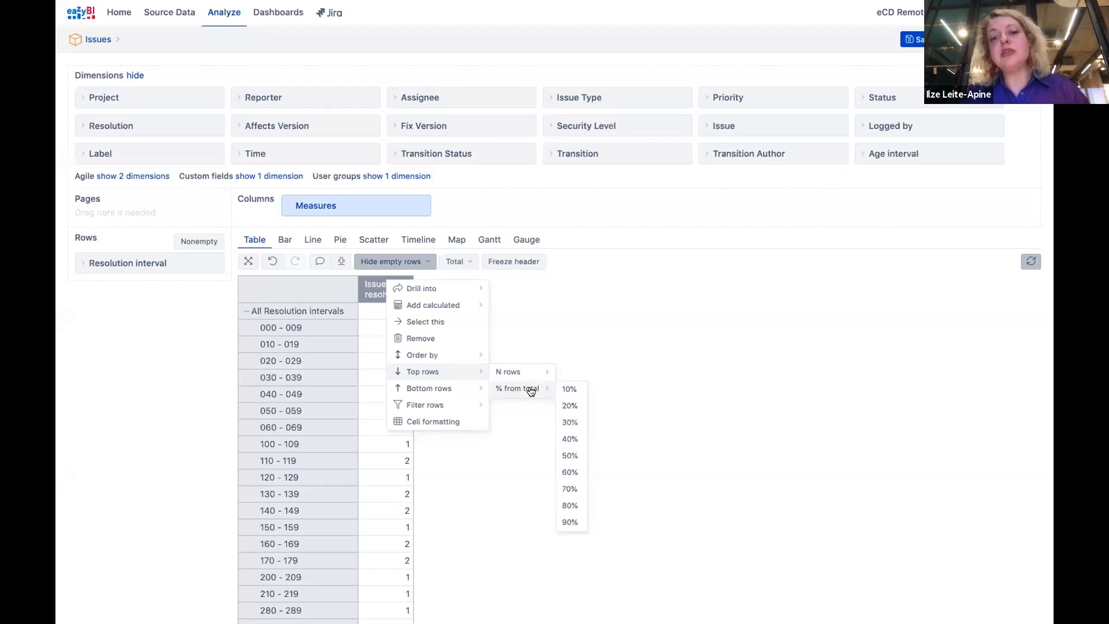
click(570, 522)
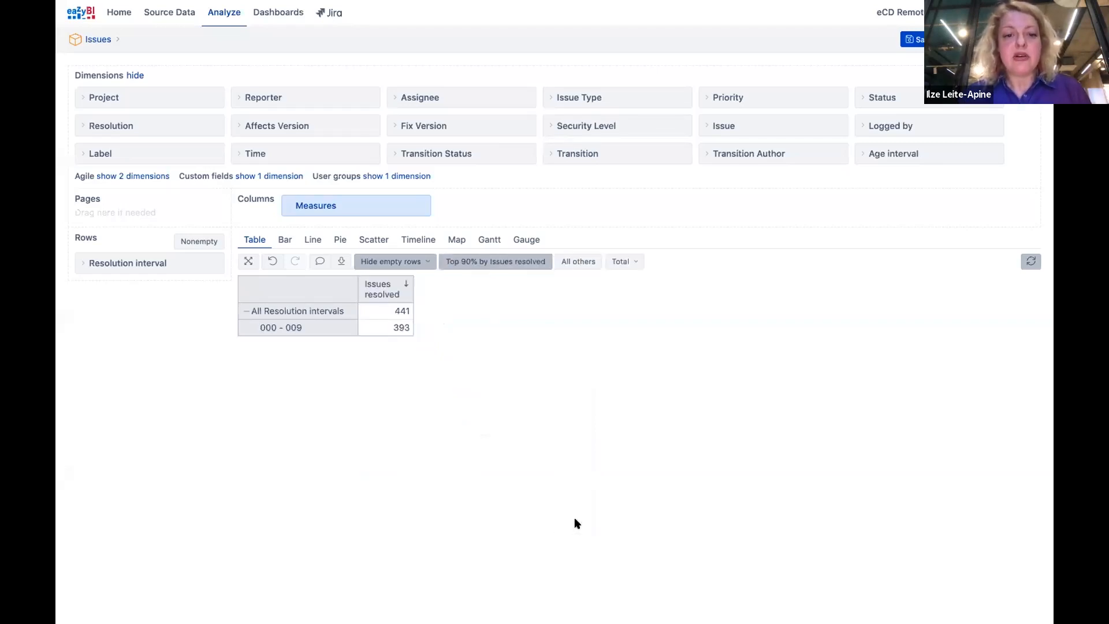
click(283, 313)
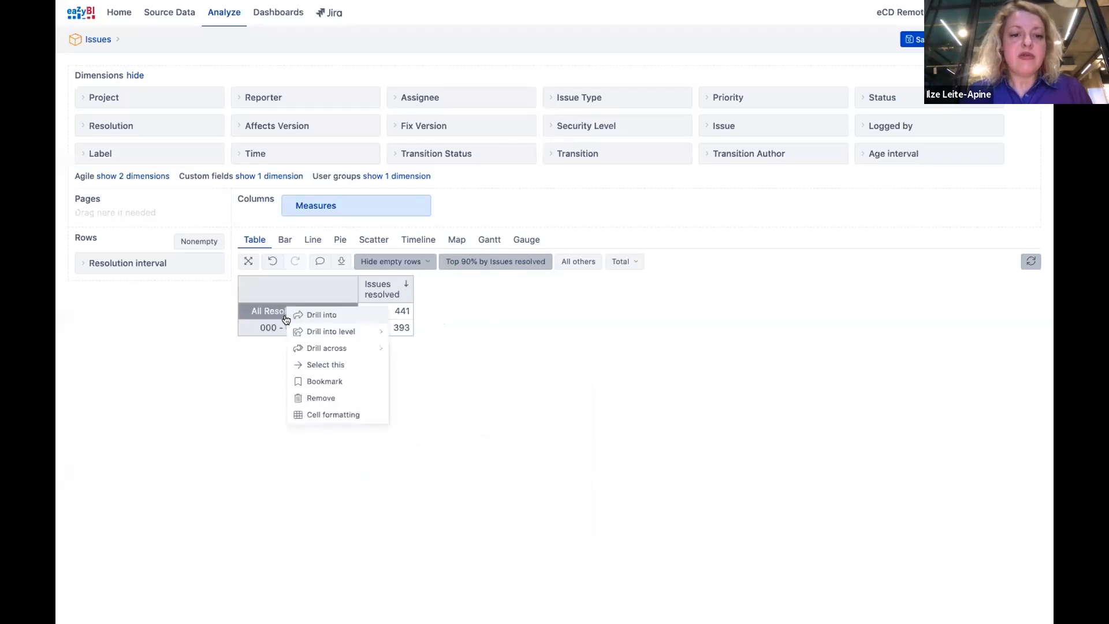
click(312, 398)
Add the Project dimension to the report pages and limit the report to the Beta project
drag(132, 93, 131, 209)
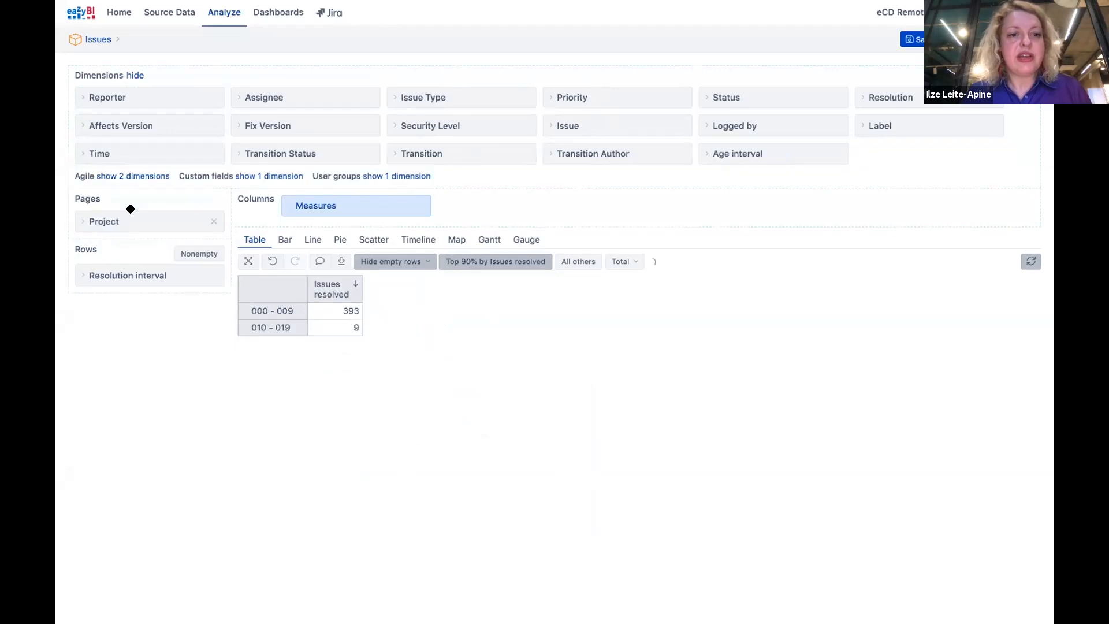
click(298, 283)
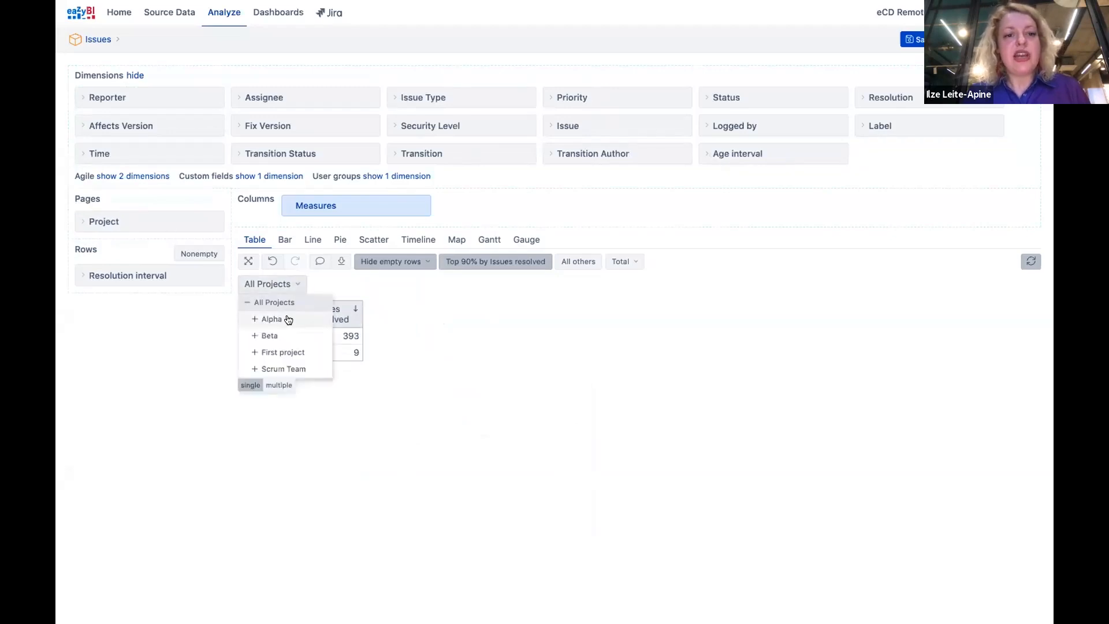
click(288, 319)
click(271, 284)
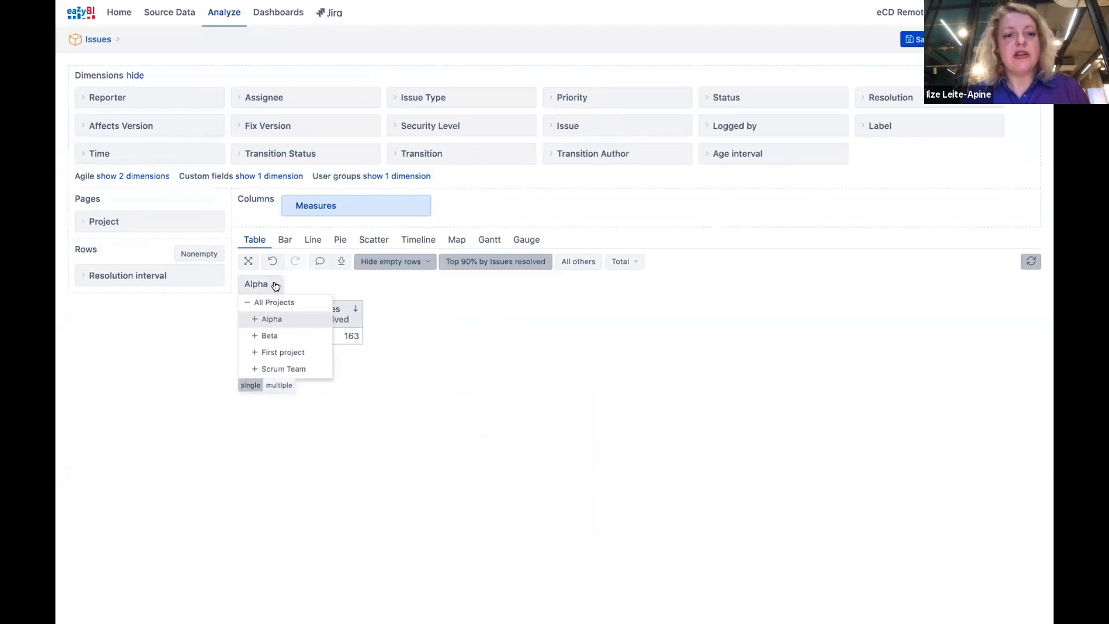
click(270, 338)
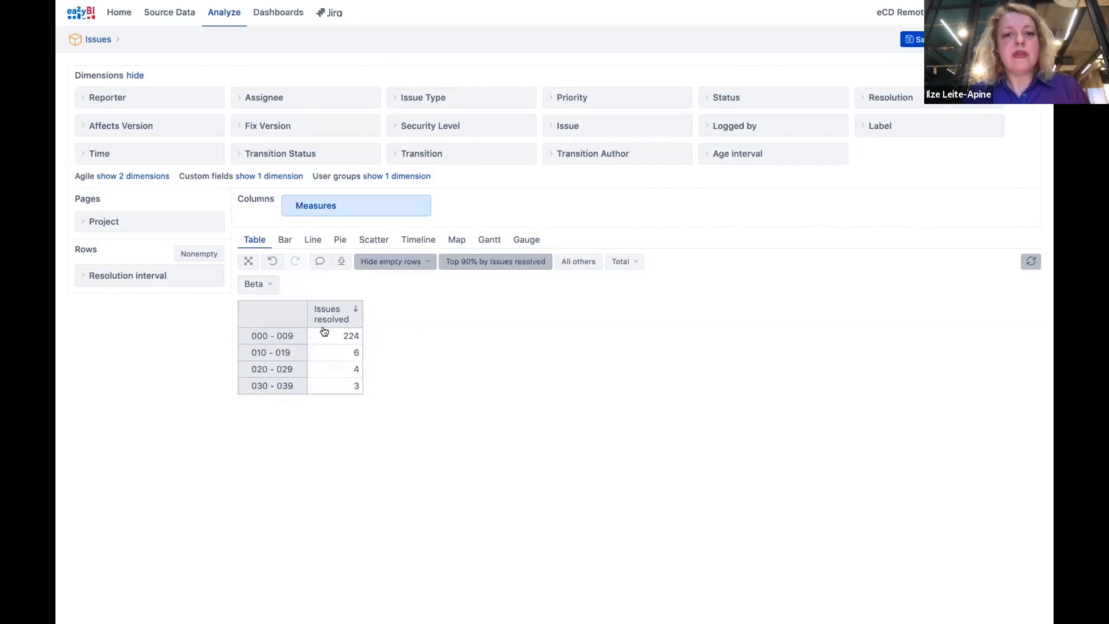
Display the resolved issues by resolution interval as a pie chart with name labels on the slices
click(338, 242)
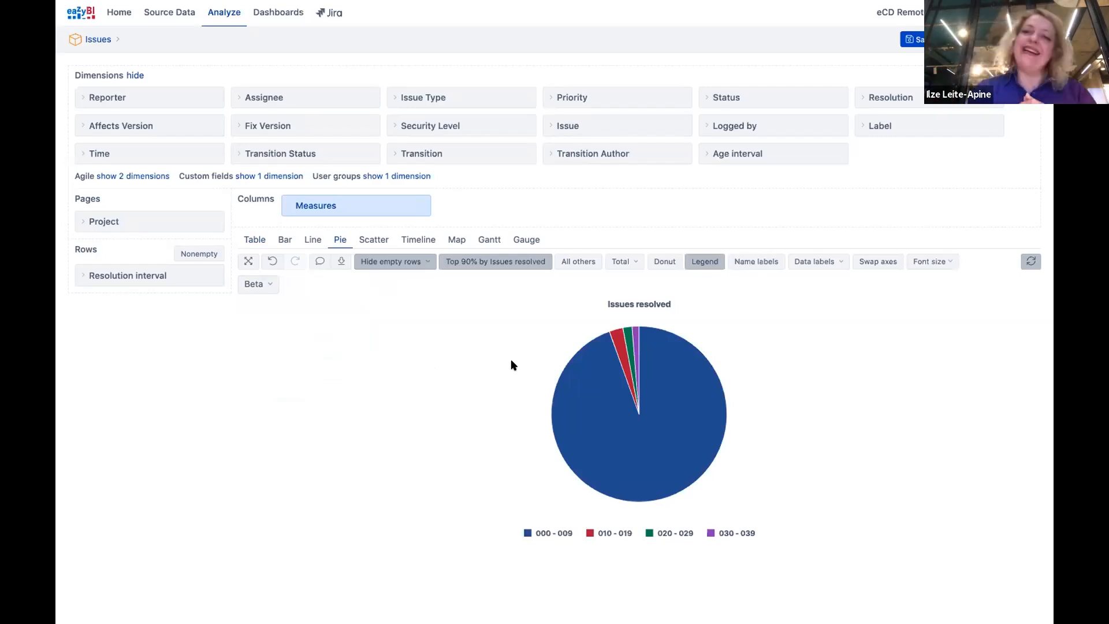
click(759, 264)
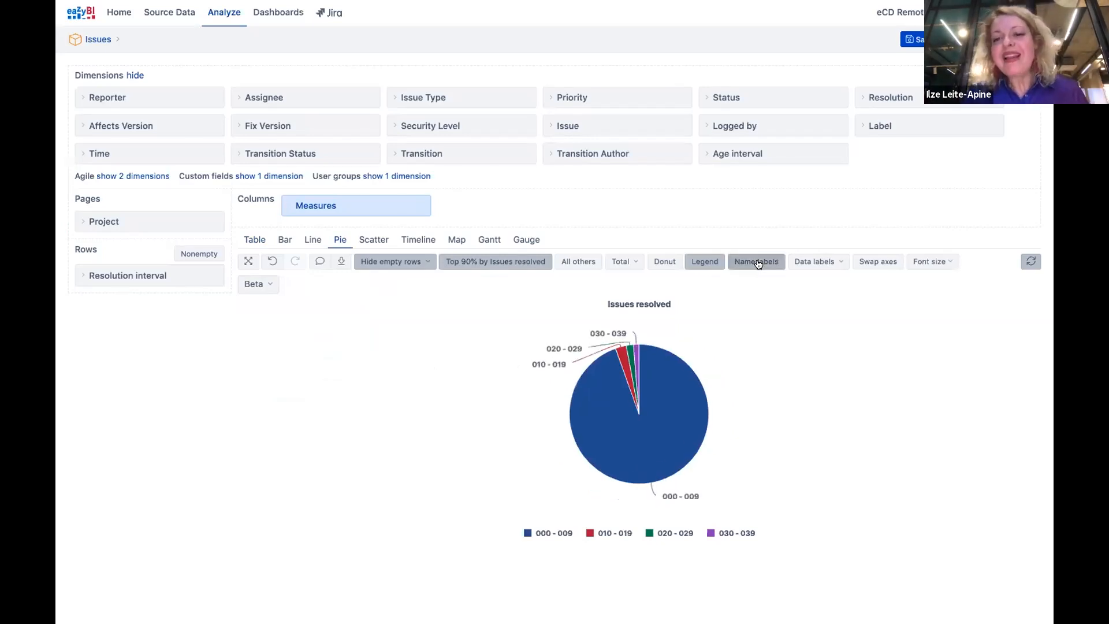
Add data labels showing the value and percentage to each slice of the resolution interval pie chart
click(823, 263)
click(830, 295)
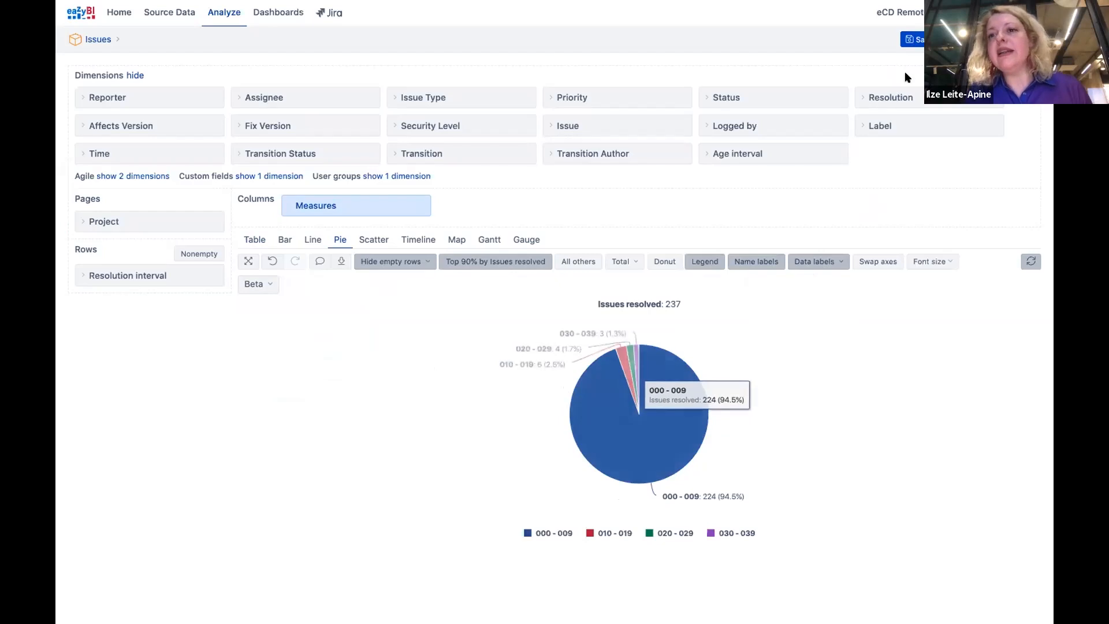
click(912, 41)
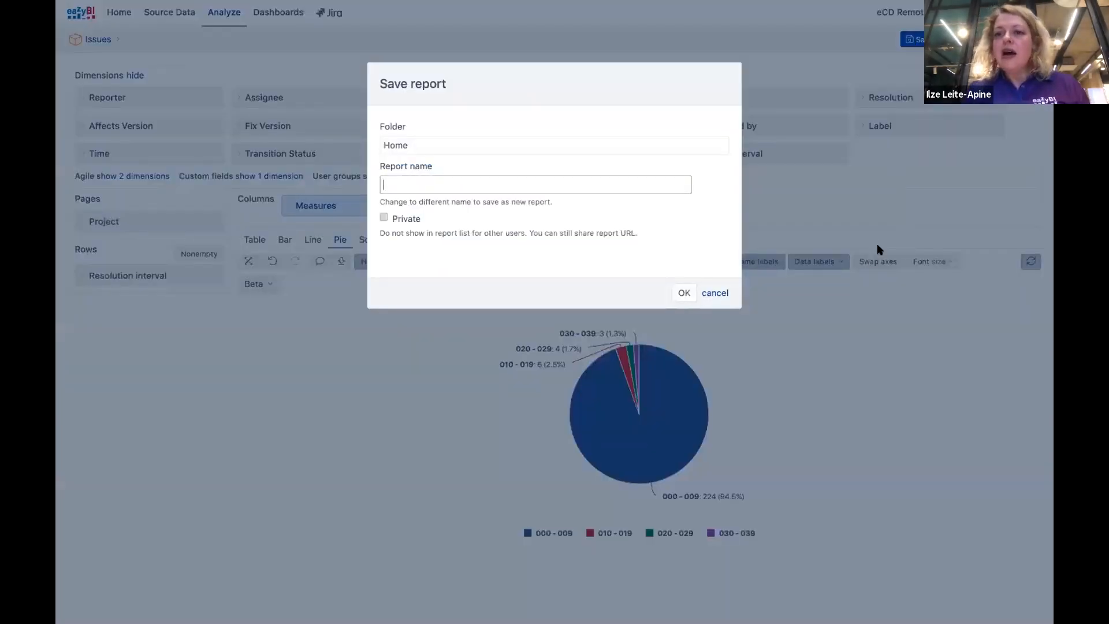
click(715, 293)
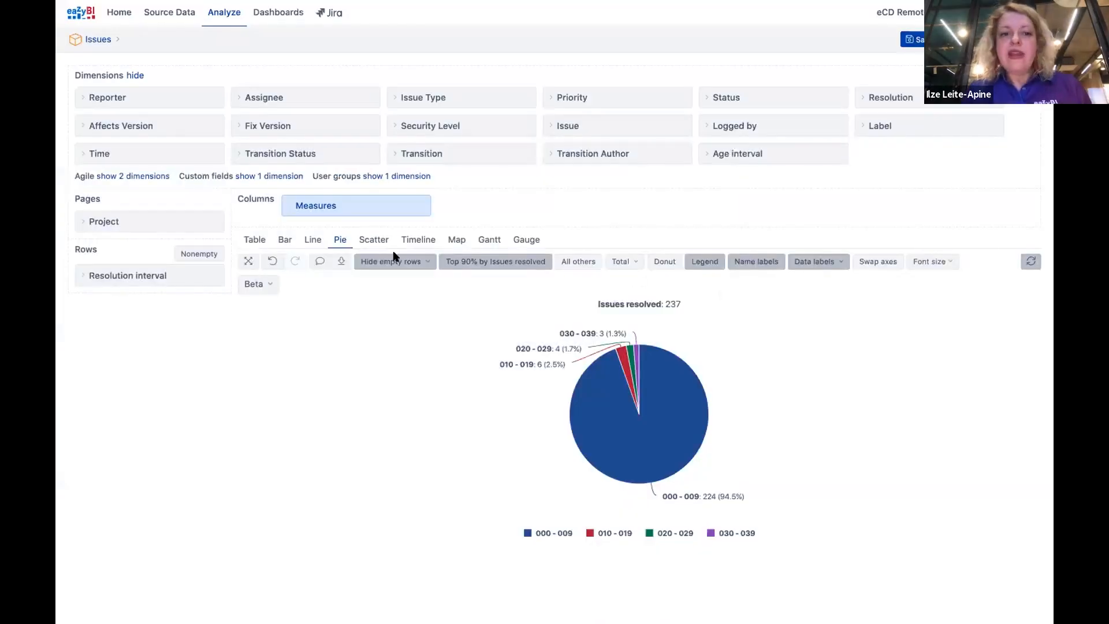
Include an All others row in the table for the remaining resolution intervals and return to the pie chart
click(255, 239)
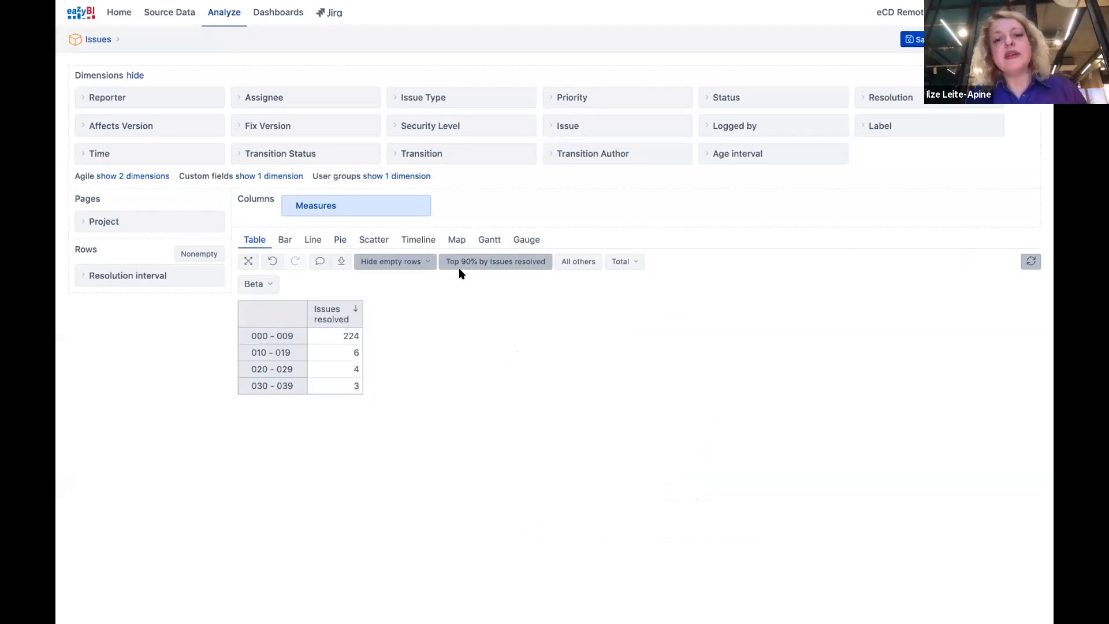
click(579, 263)
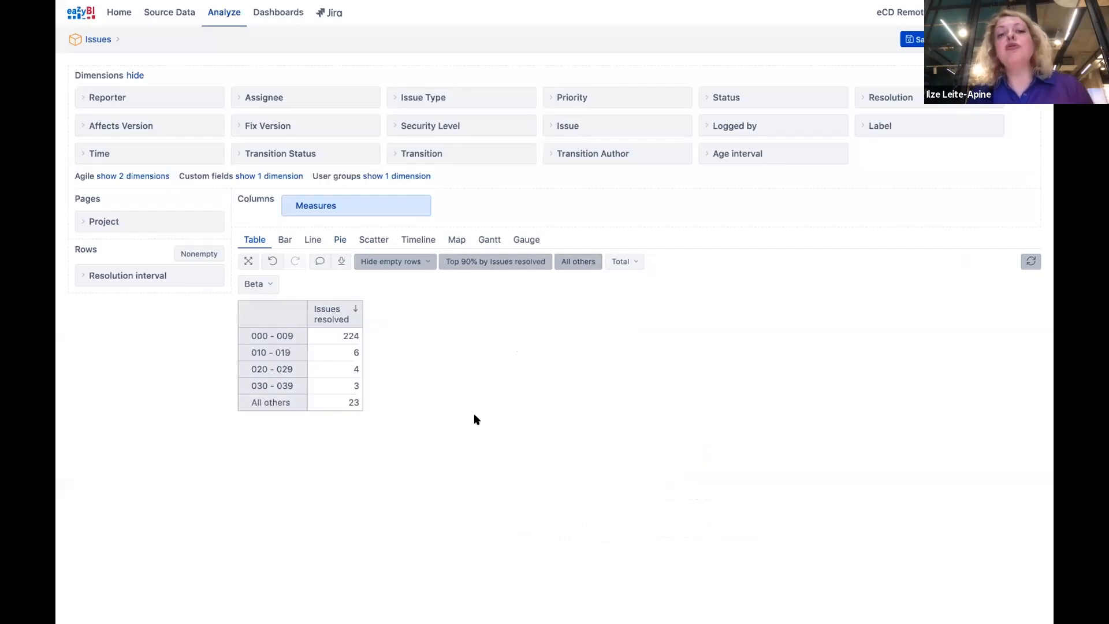
click(340, 239)
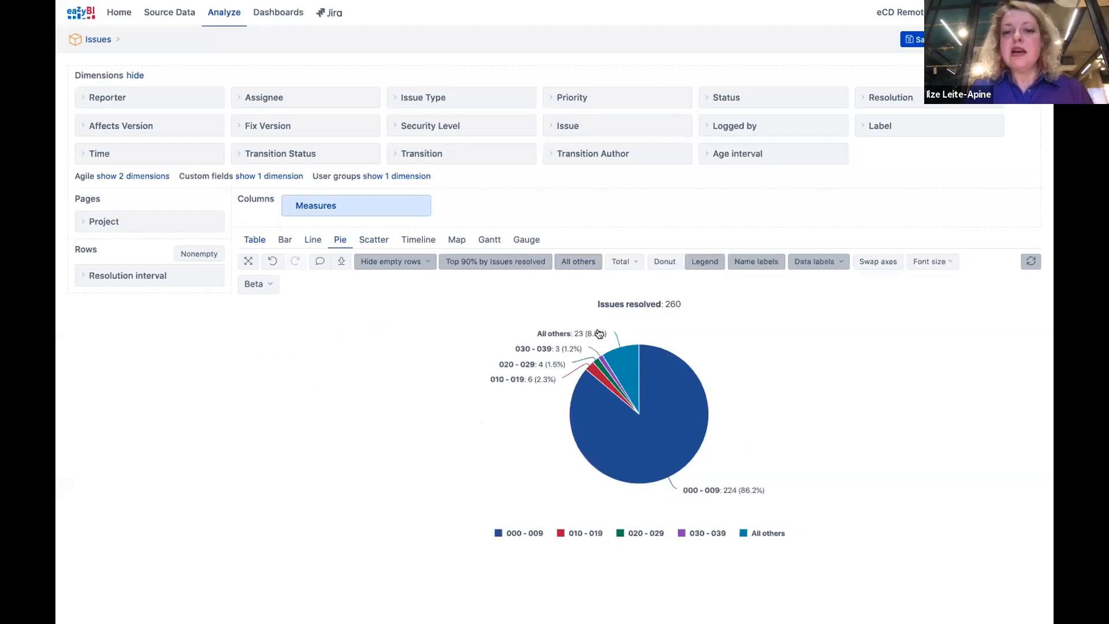
Save the pie chart report in the Home folder as "4_resolution intervals"
mouse_move(618, 354)
click(913, 39)
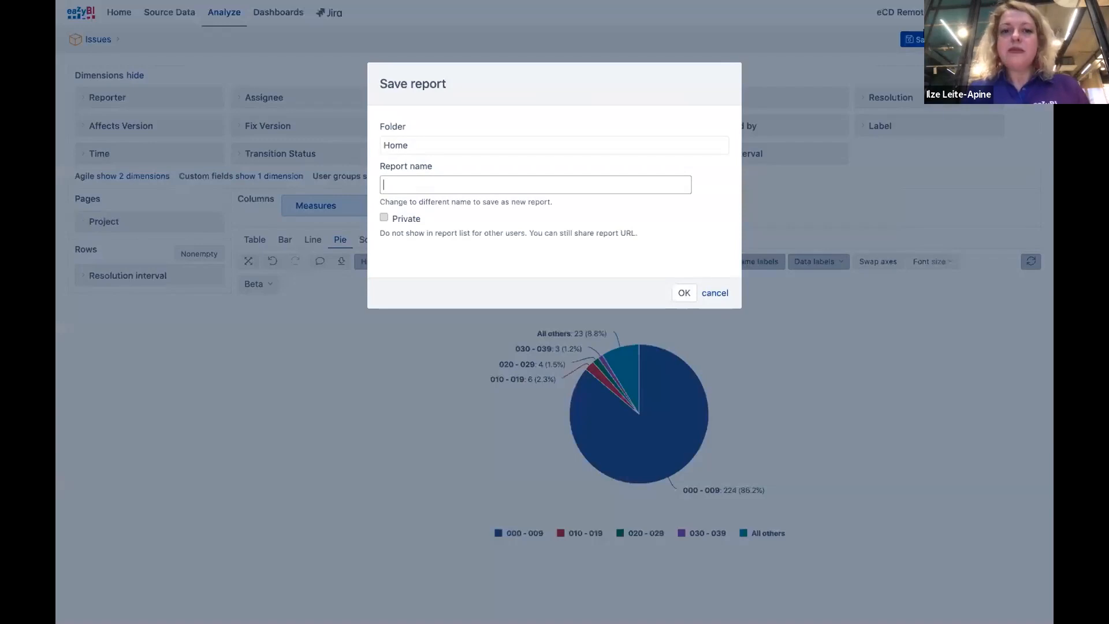
text(4_)
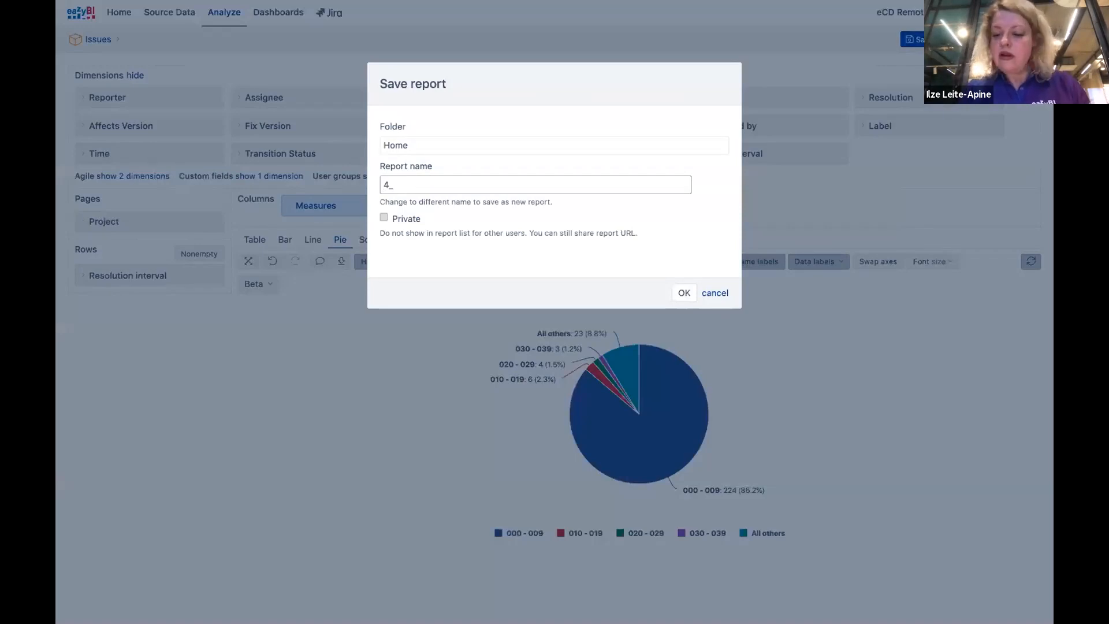
text(resolution inte)
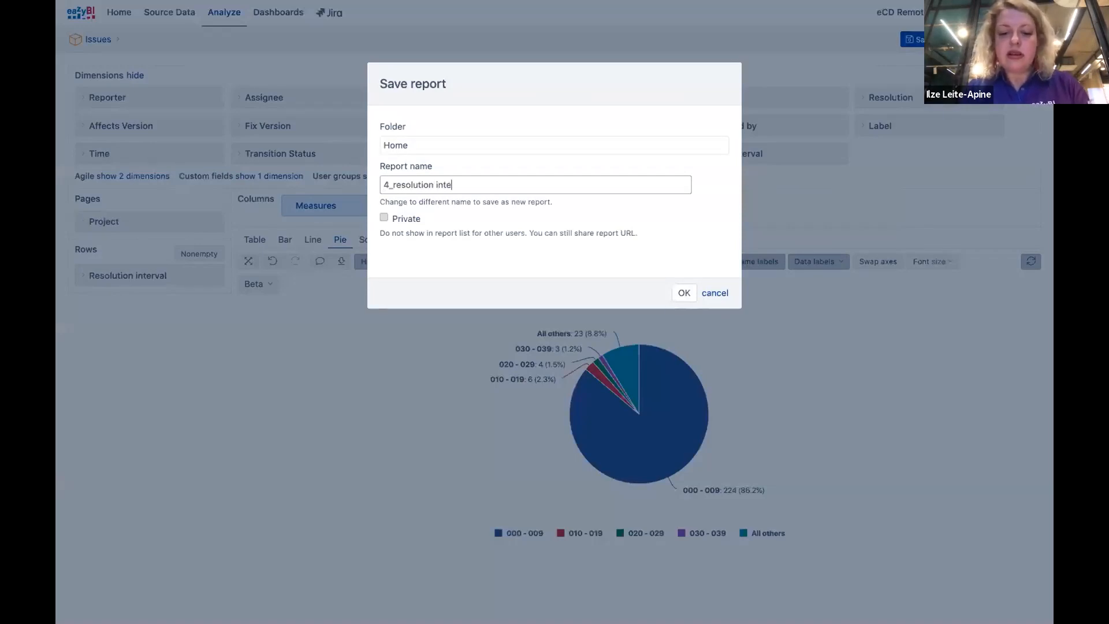
text(rvals)
click(684, 293)
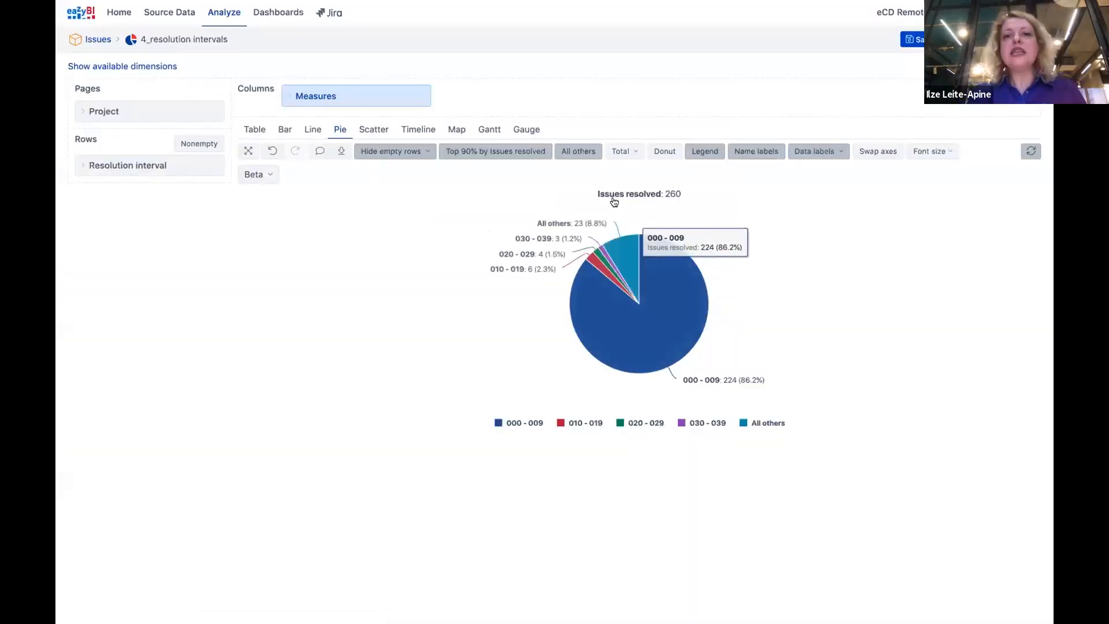
Create a new dashboard named "Resolution and hours spent"
click(283, 17)
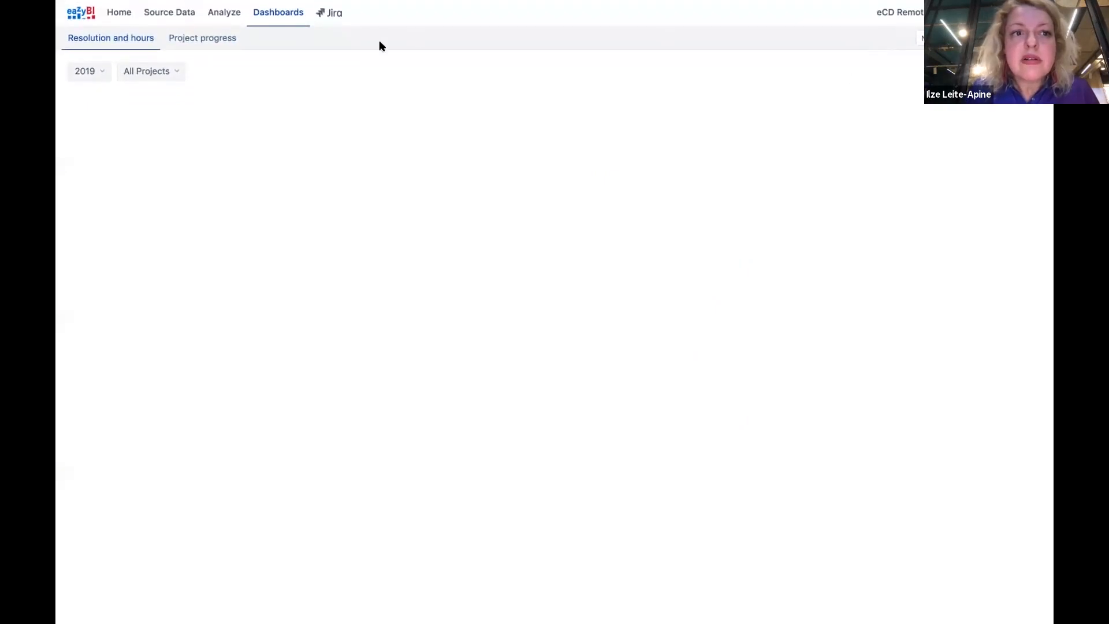
click(213, 38)
click(948, 38)
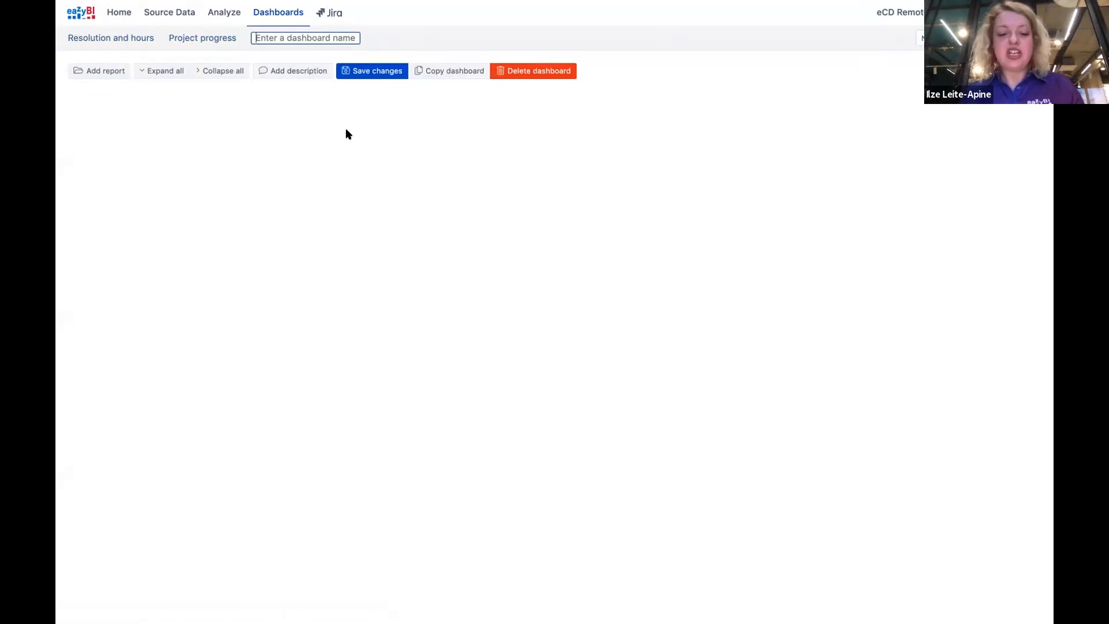
text(Resolutio)
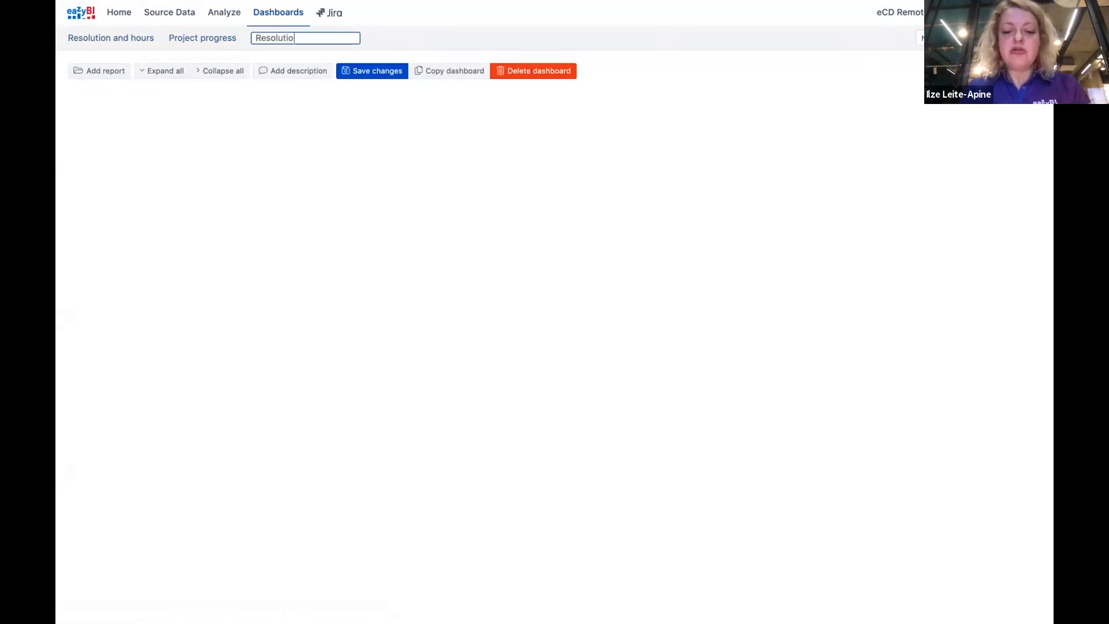
text(n and hours spent)
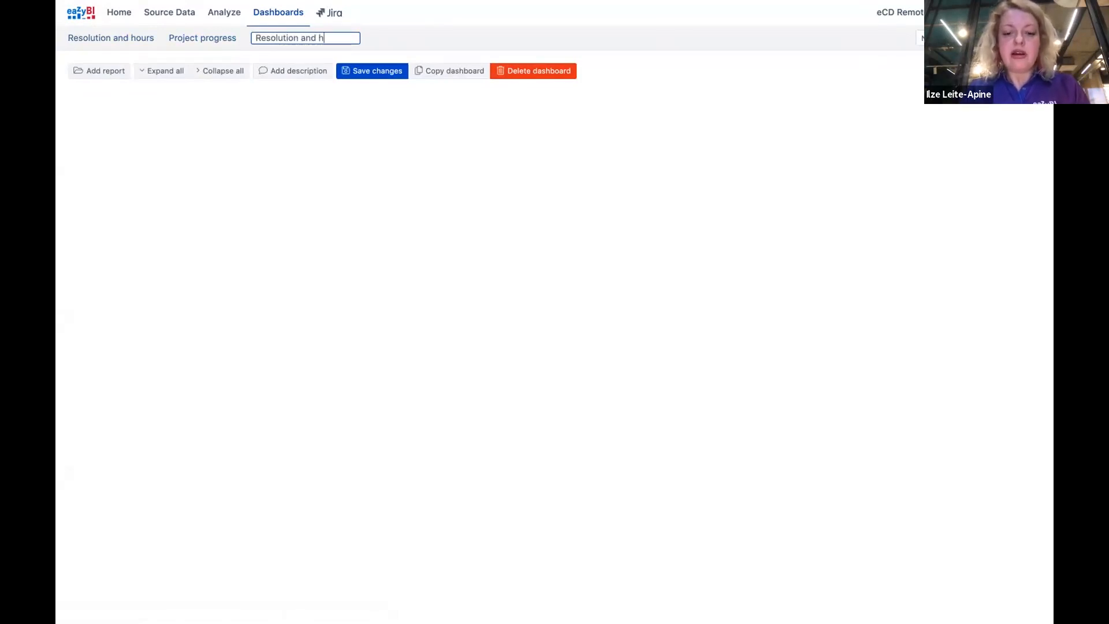
Add the reports 1_Resolved issues and hours spent, 2_Logged hours by users, 3_Top issues and 4_resolution intervals to the dashboard
click(95, 72)
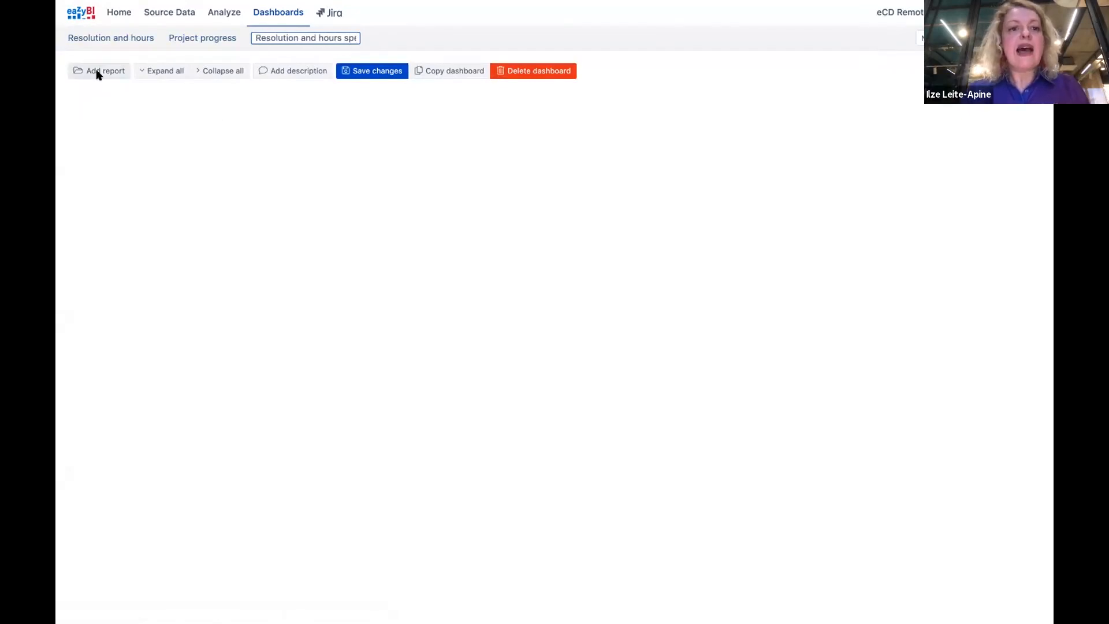
click(352, 123)
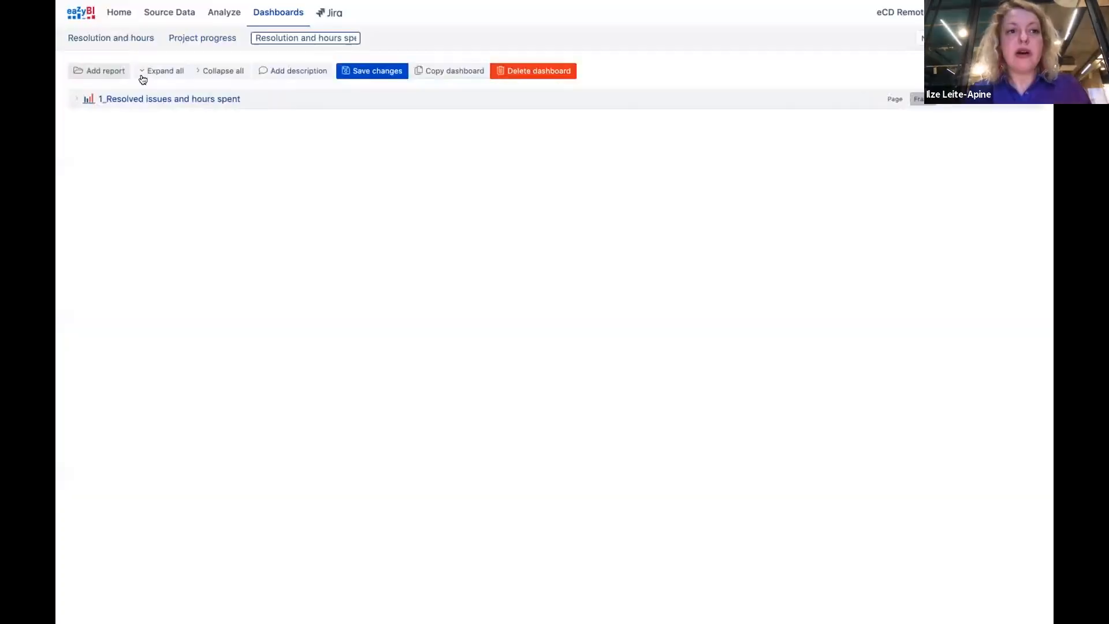
click(108, 72)
click(572, 123)
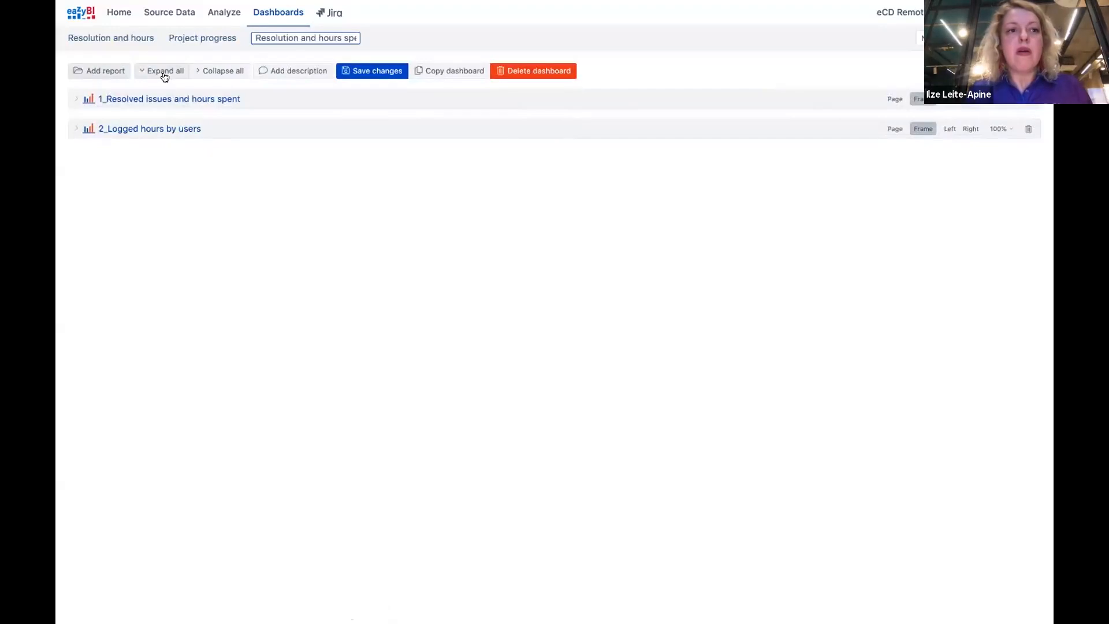
click(99, 71)
click(677, 124)
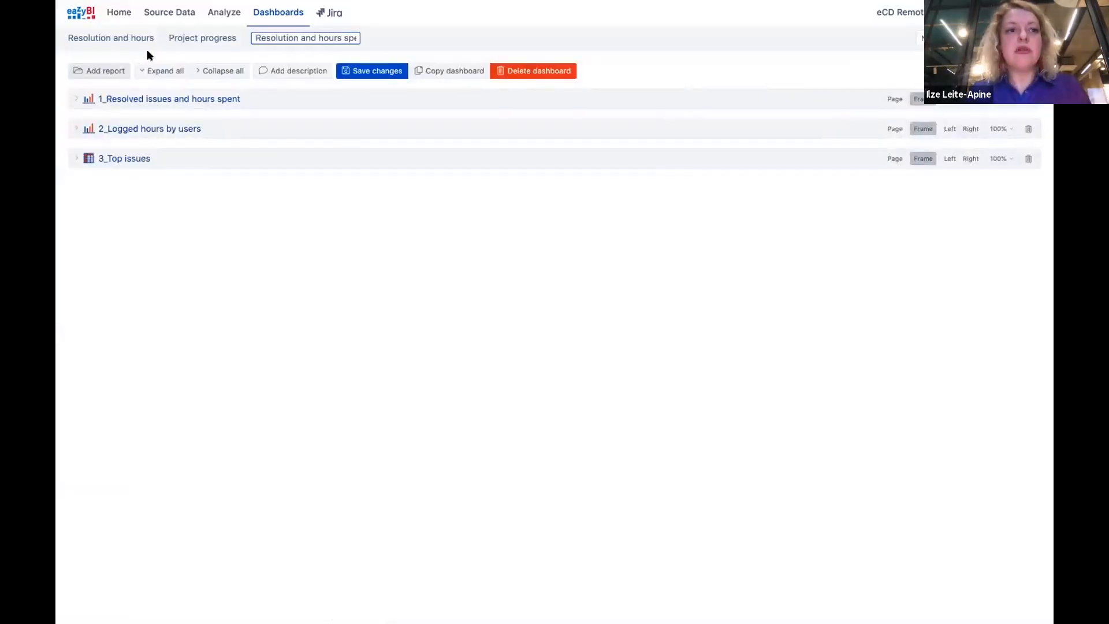
click(106, 72)
click(860, 123)
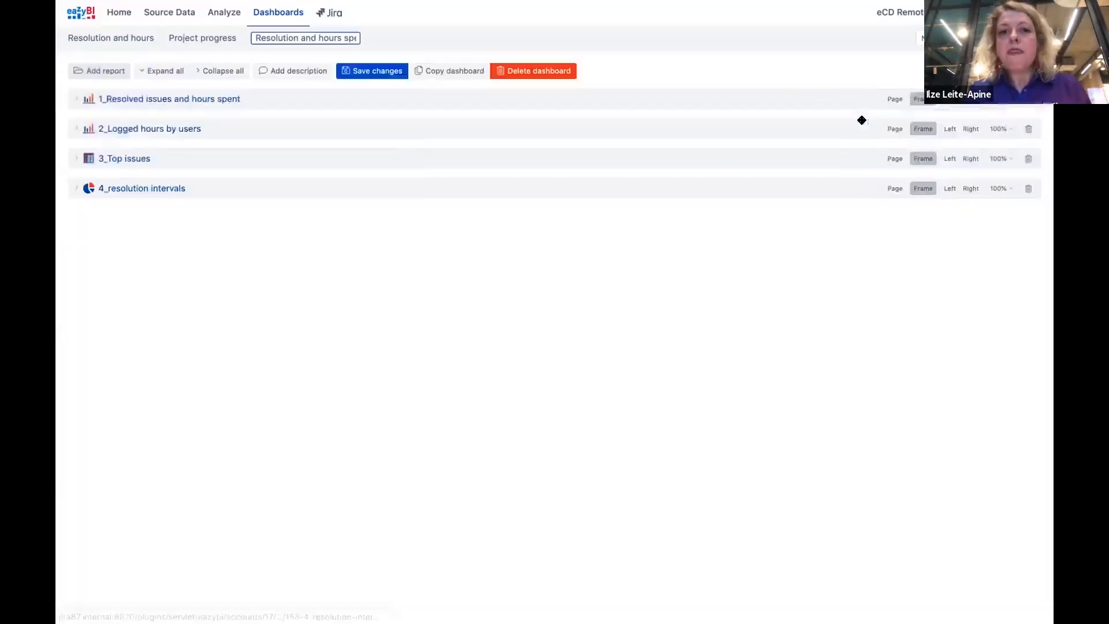
Expand all dashboard reports and set the widths of 1_Resolved issues and hours spent and 2_Logged hours by users to 50%
click(155, 74)
click(998, 103)
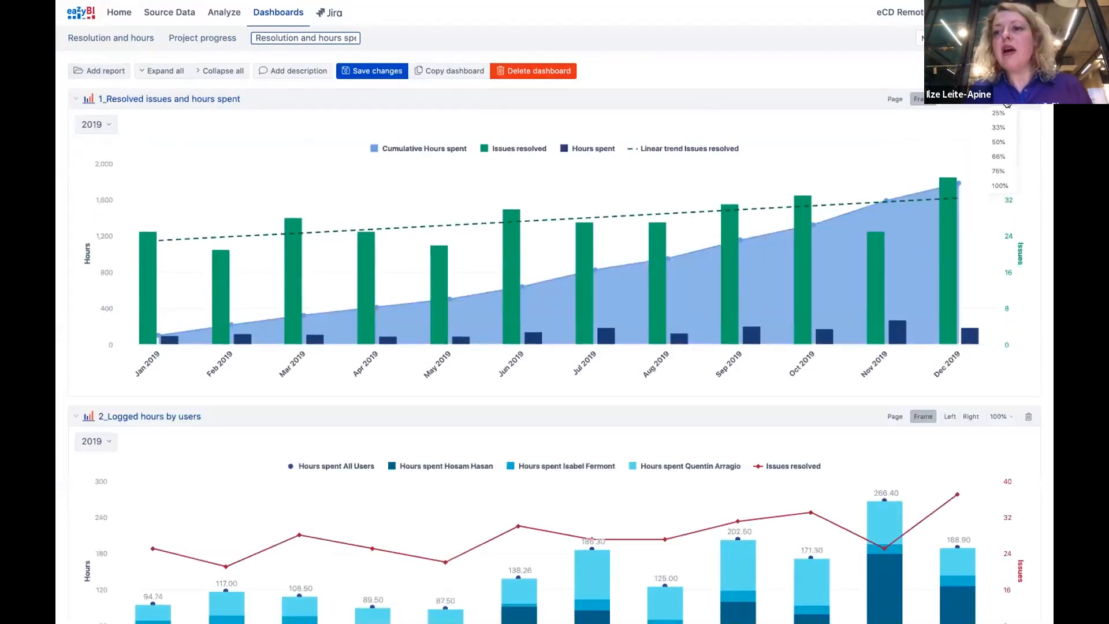
click(999, 142)
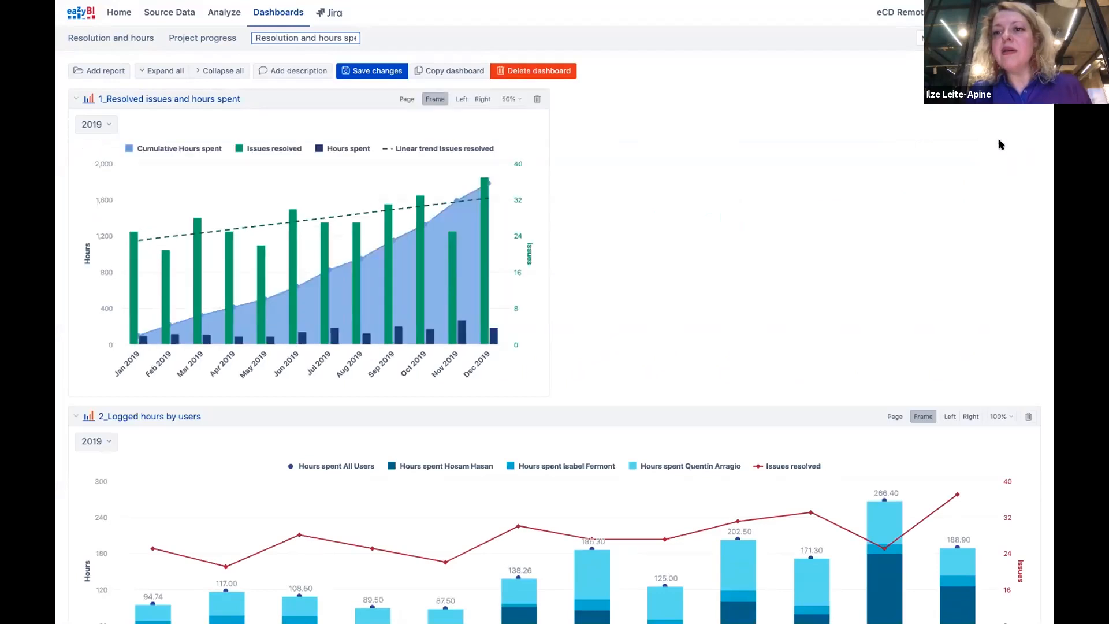
click(999, 416)
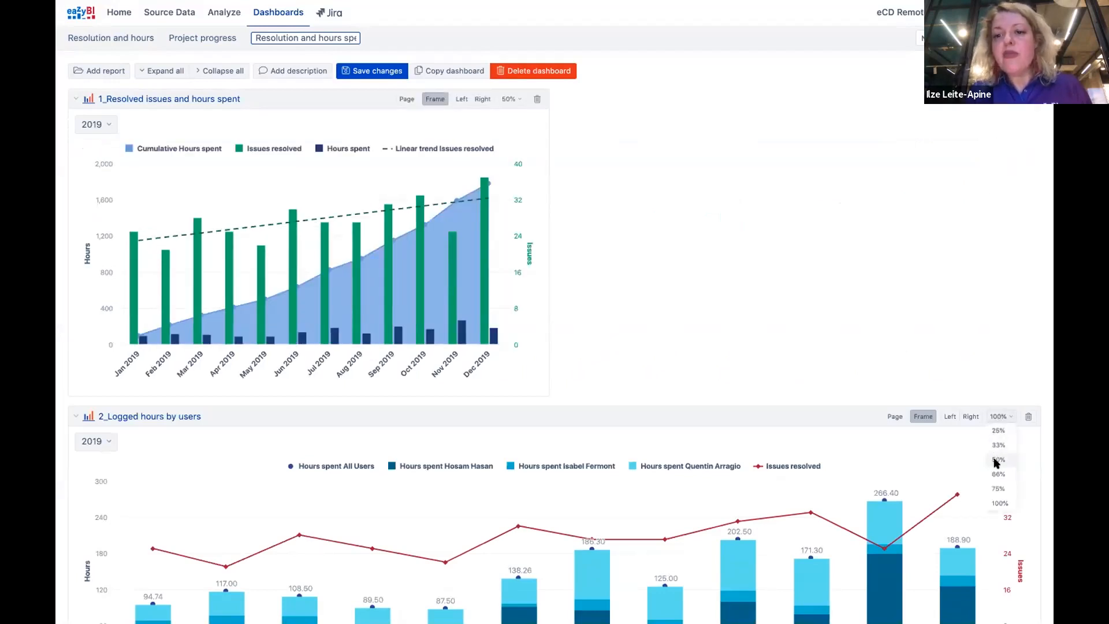
click(997, 461)
Set 4_resolution intervals to 33% width and 3_Top issues to 66%, and place the pie chart before the table in the same row
scroll(991, 479, down, 3)
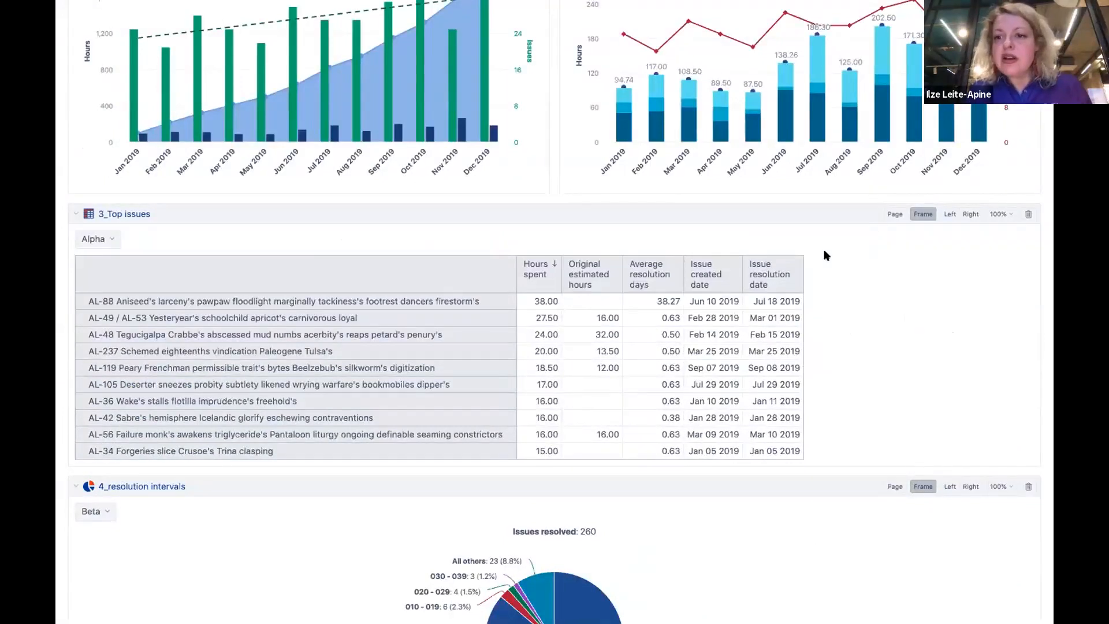
click(999, 487)
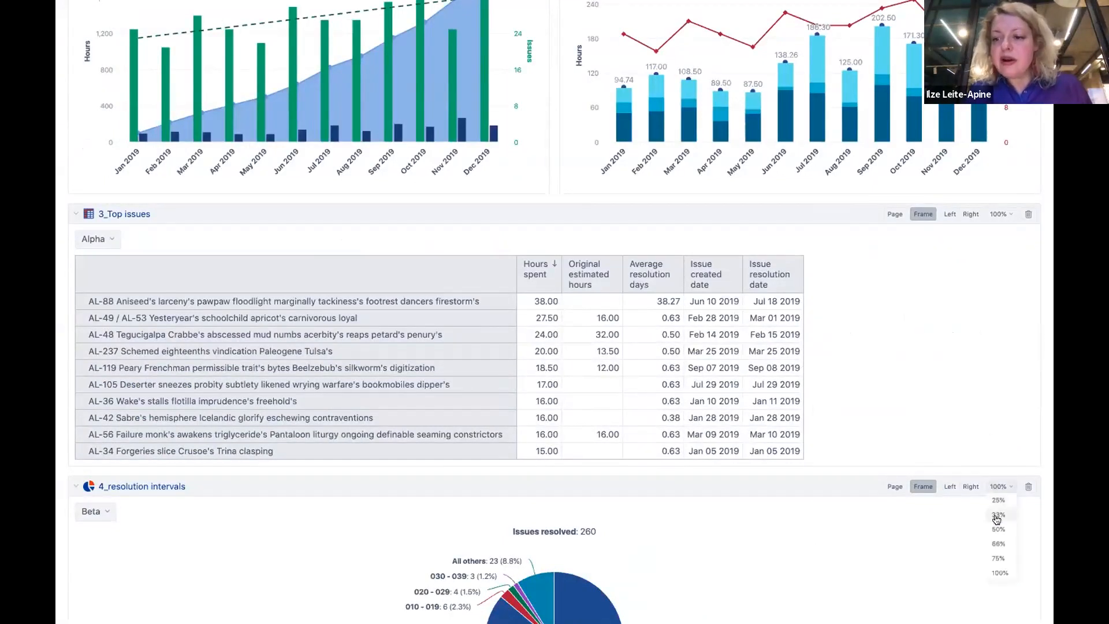
click(999, 514)
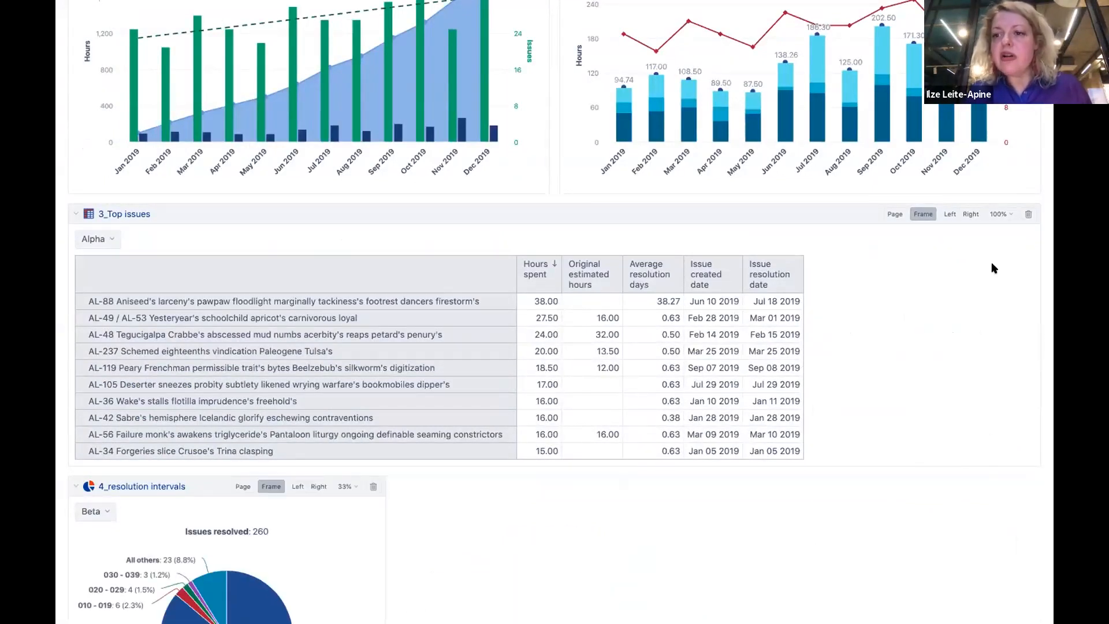
click(1005, 215)
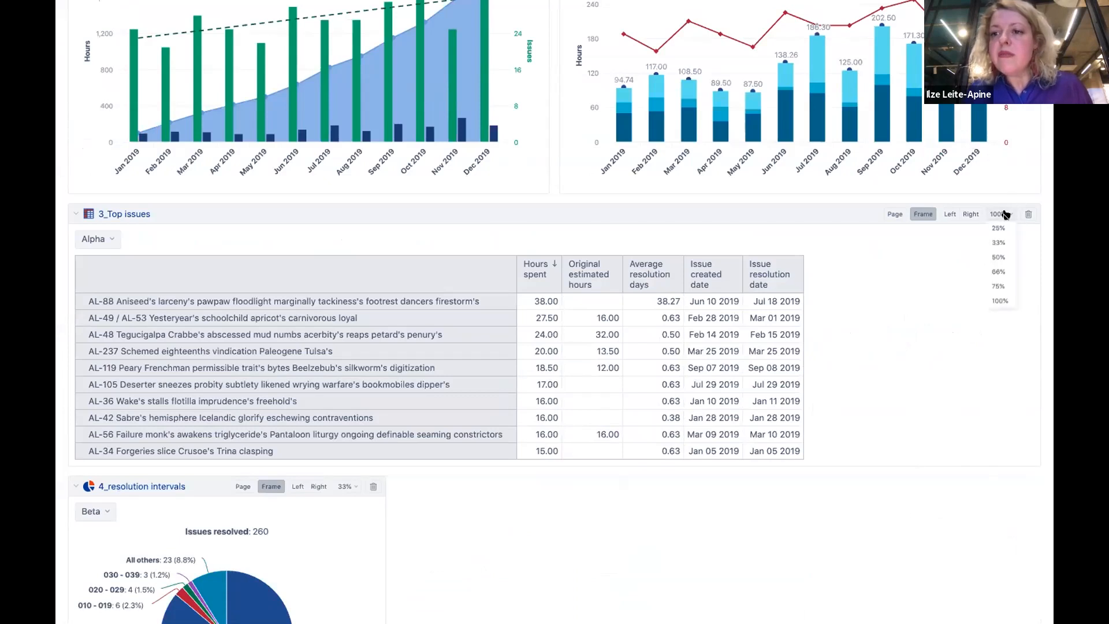
click(1003, 271)
drag(843, 234, 258, 233)
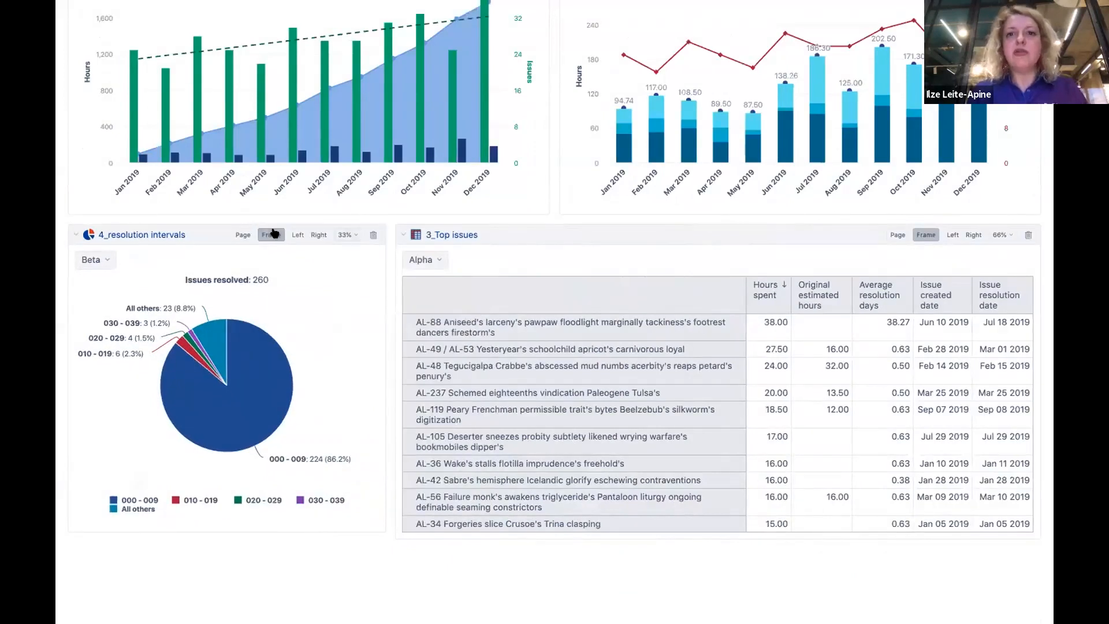
Make the Project filter of the 4_resolution intervals report a common page for the dashboard
scroll(587, 238, up, 3)
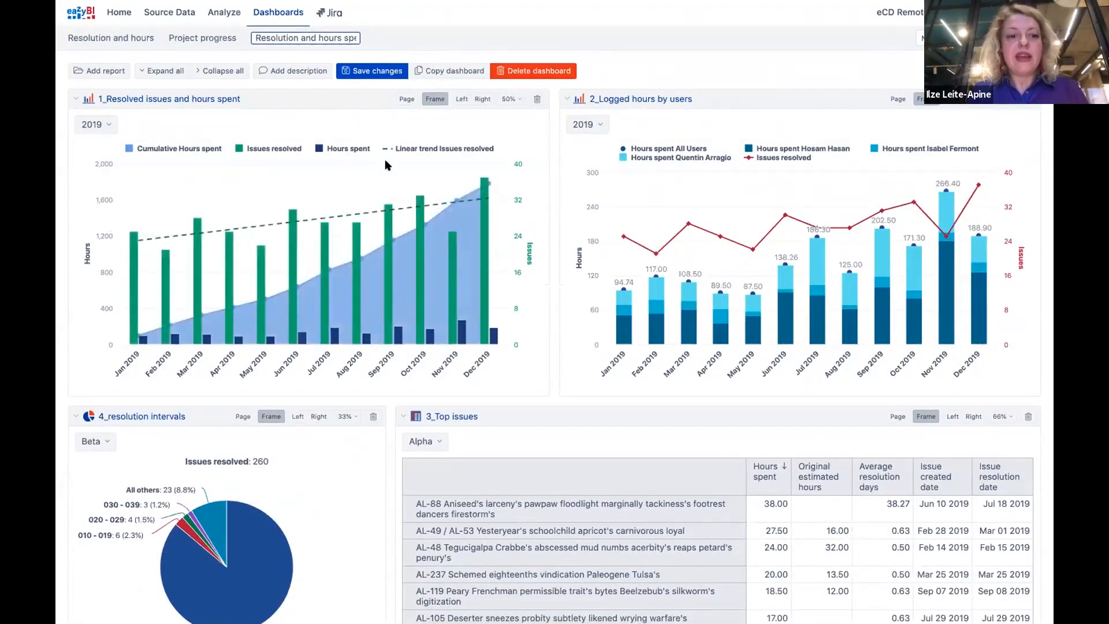
scroll(386, 166, down, 2)
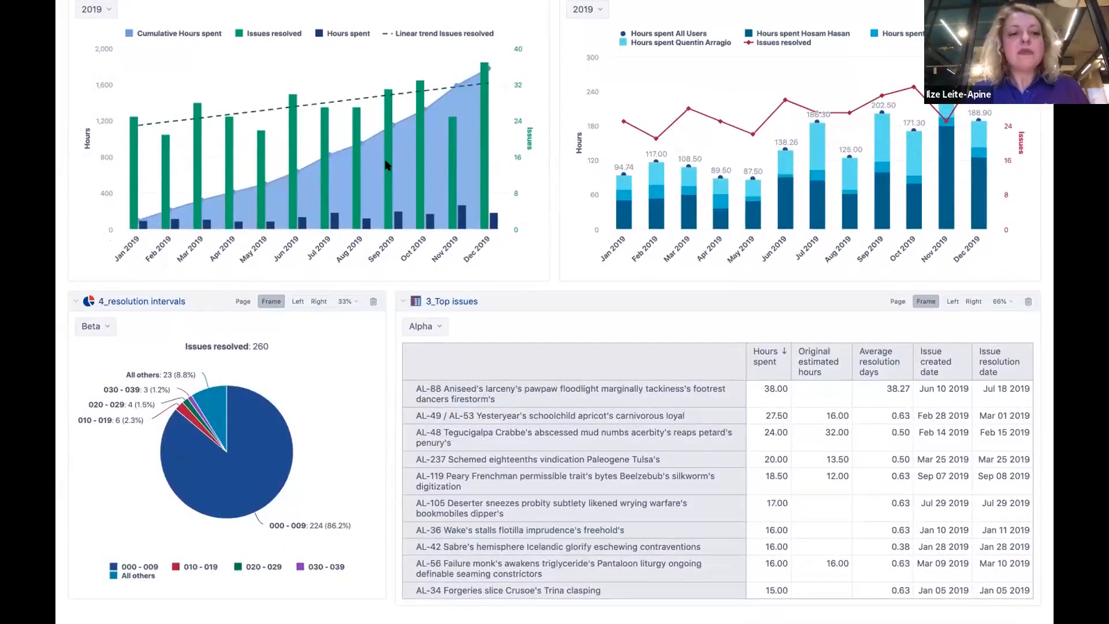
scroll(386, 166, up, 2)
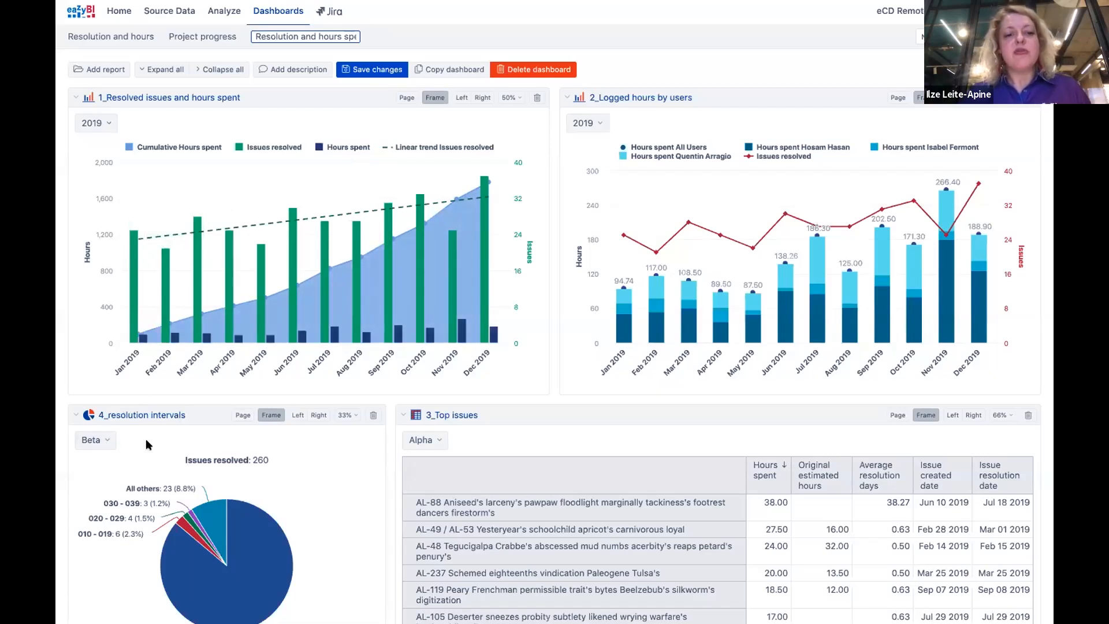
scroll(108, 447, down, 4)
click(98, 335)
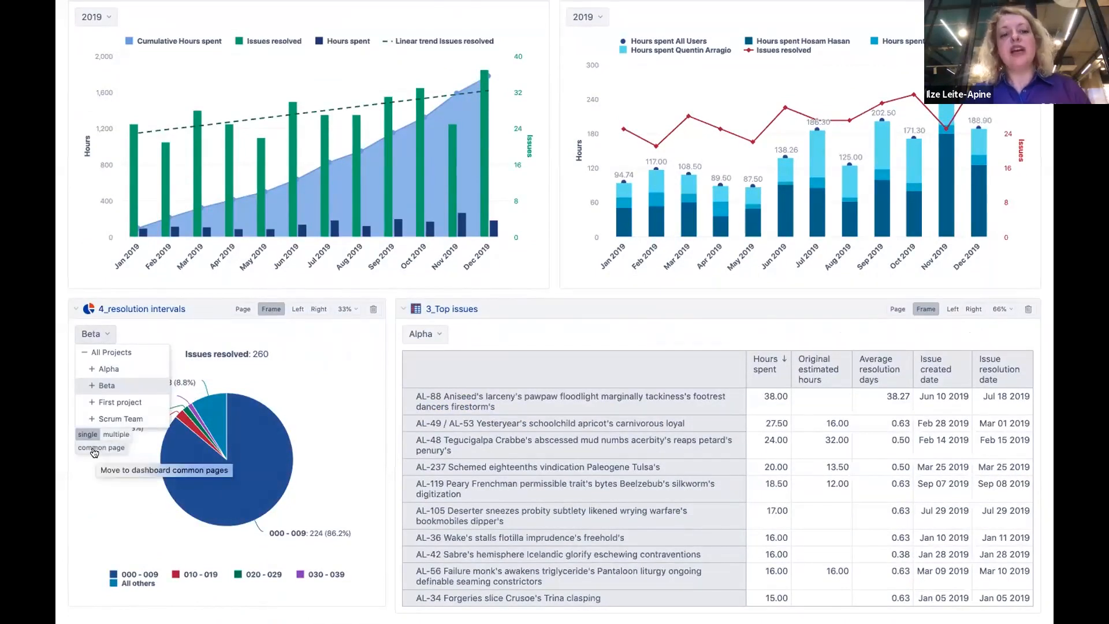
click(94, 452)
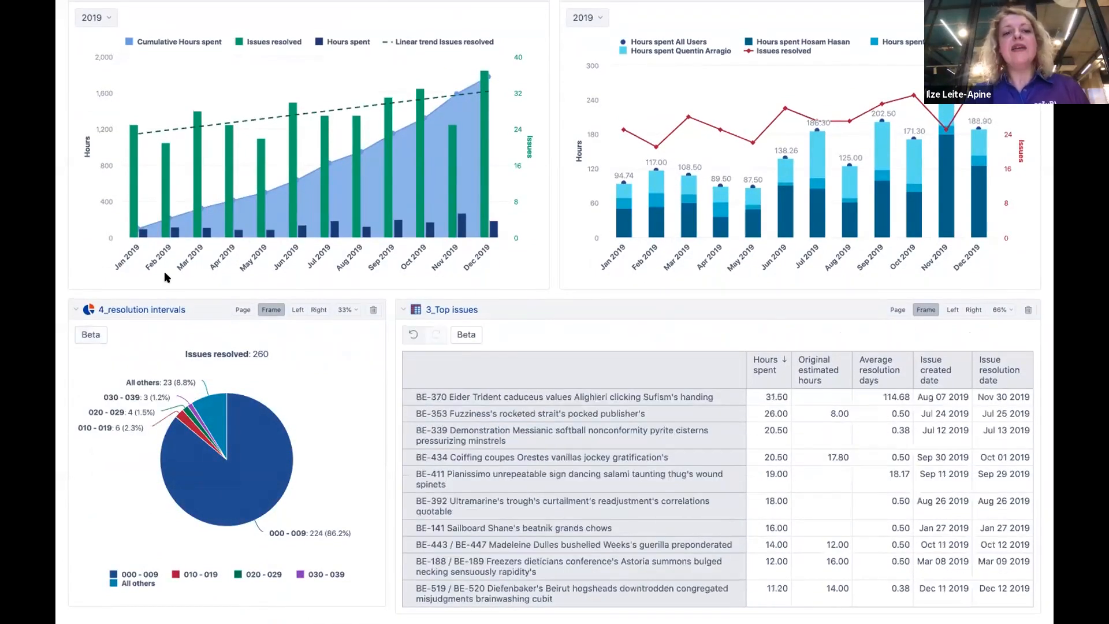
Switch the dashboard's common project filter to Alpha
scroll(164, 271, up, 1)
scroll(164, 272, up, 2)
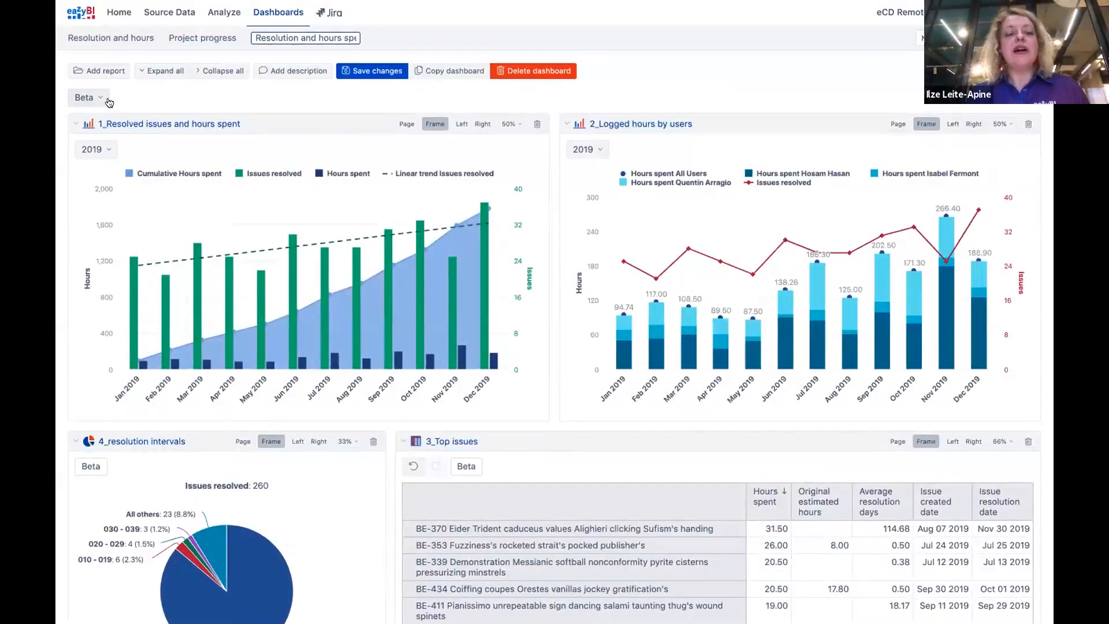
click(96, 97)
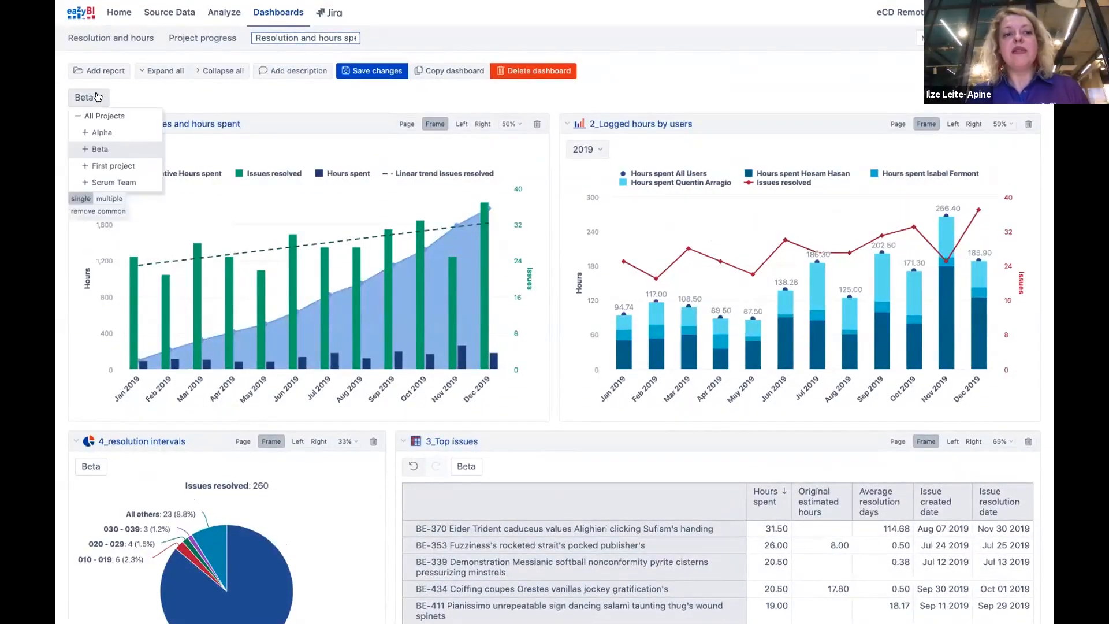
click(100, 133)
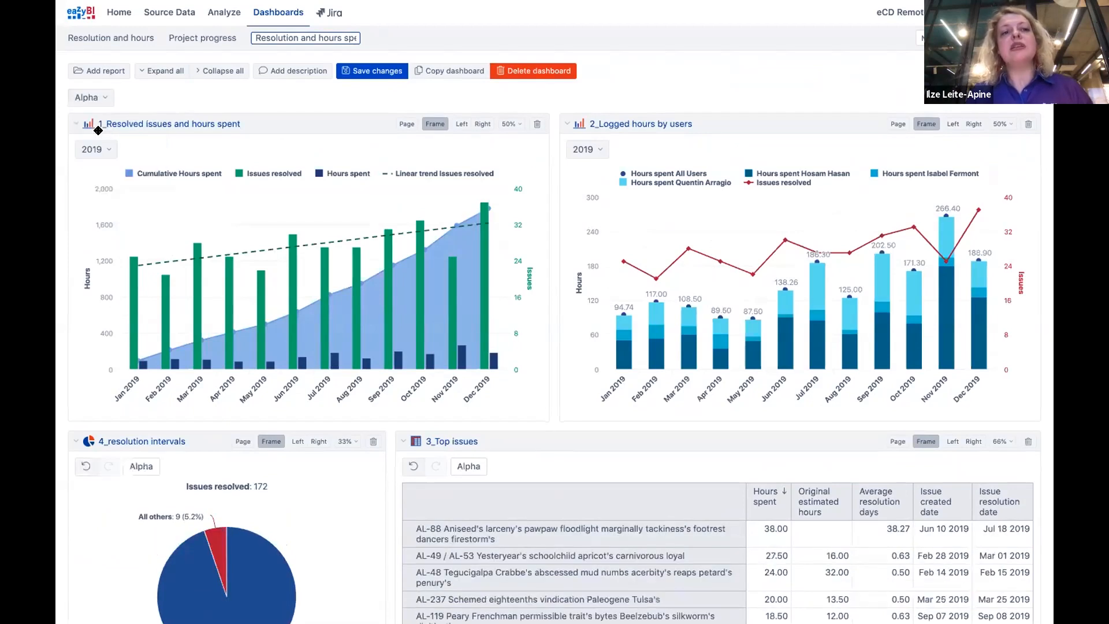
Save the changes to the Resolution and hours spent dashboard
scroll(495, 332, down, 3)
scroll(495, 331, up, 3)
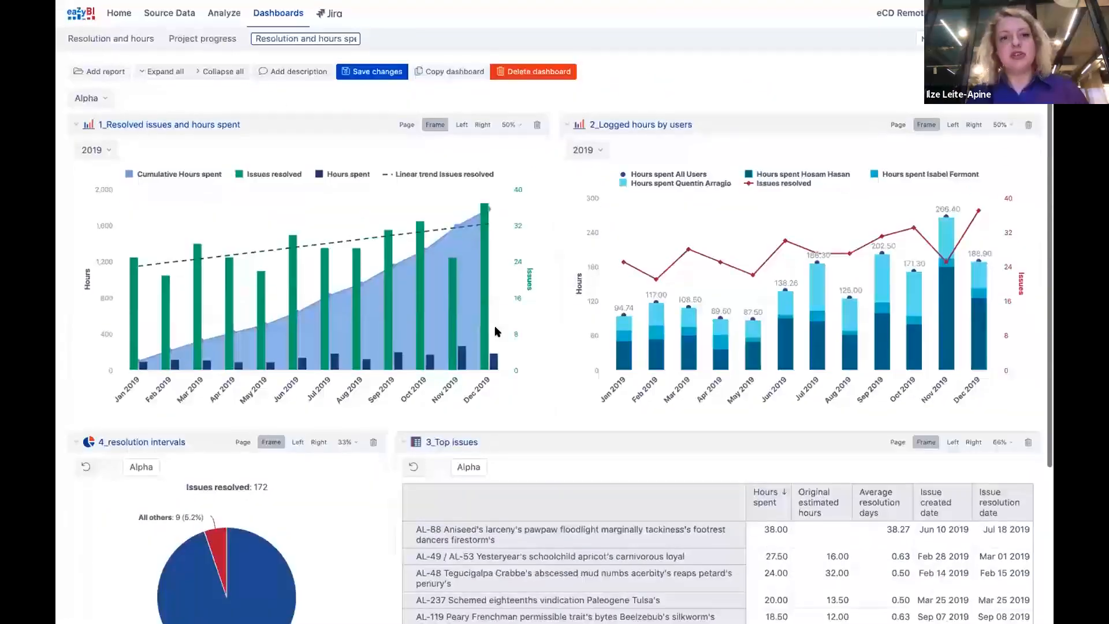
click(391, 71)
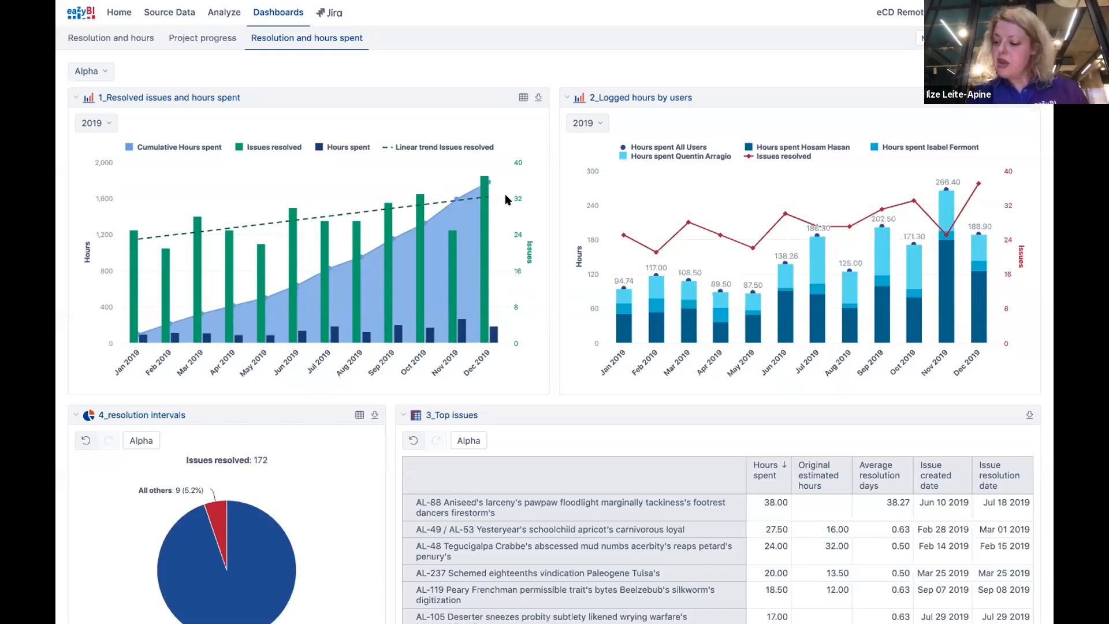
View the 1_Resolved issues and hours spent report as a table, and return it to the chart view
click(523, 98)
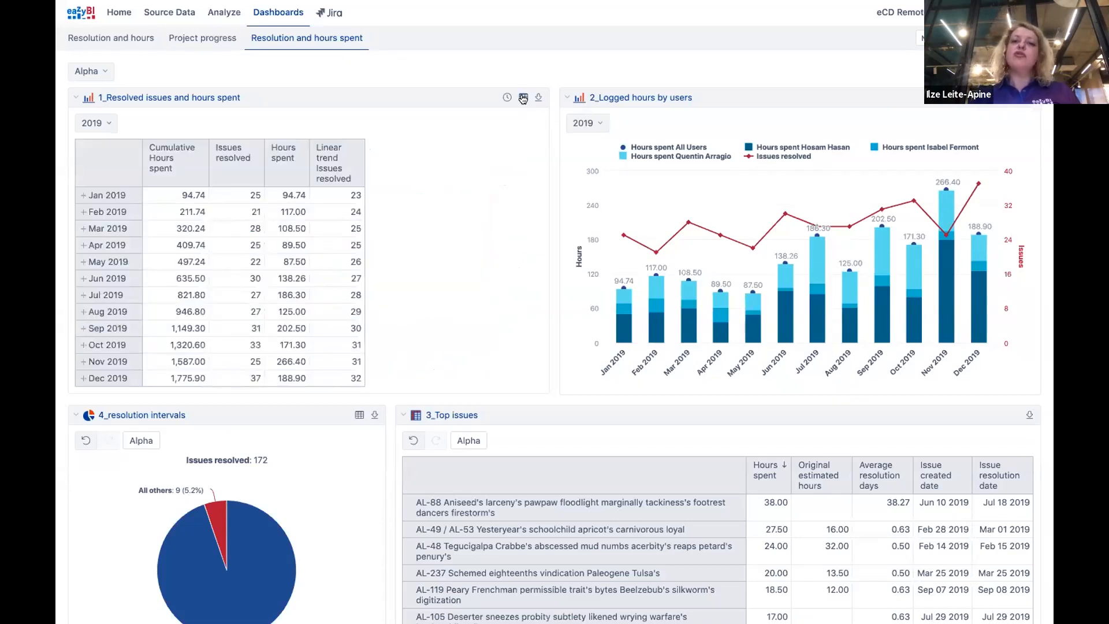
click(523, 97)
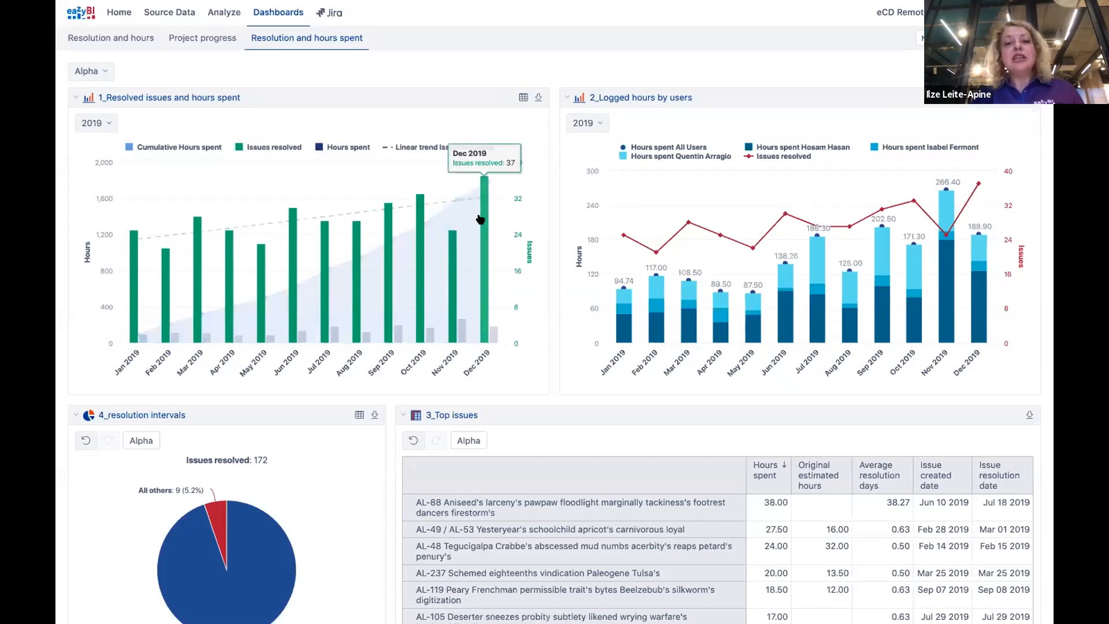
Drill through the Dec 2019 issues resolved to the individual issues, look through the list and close it
click(482, 219)
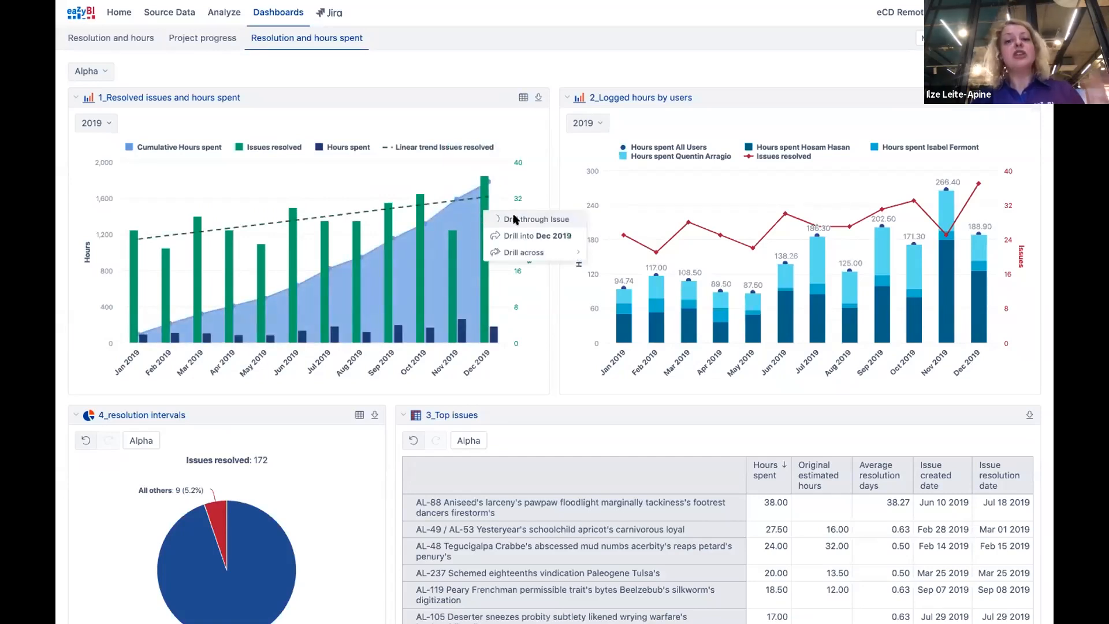
click(515, 219)
scroll(536, 233, down, 3)
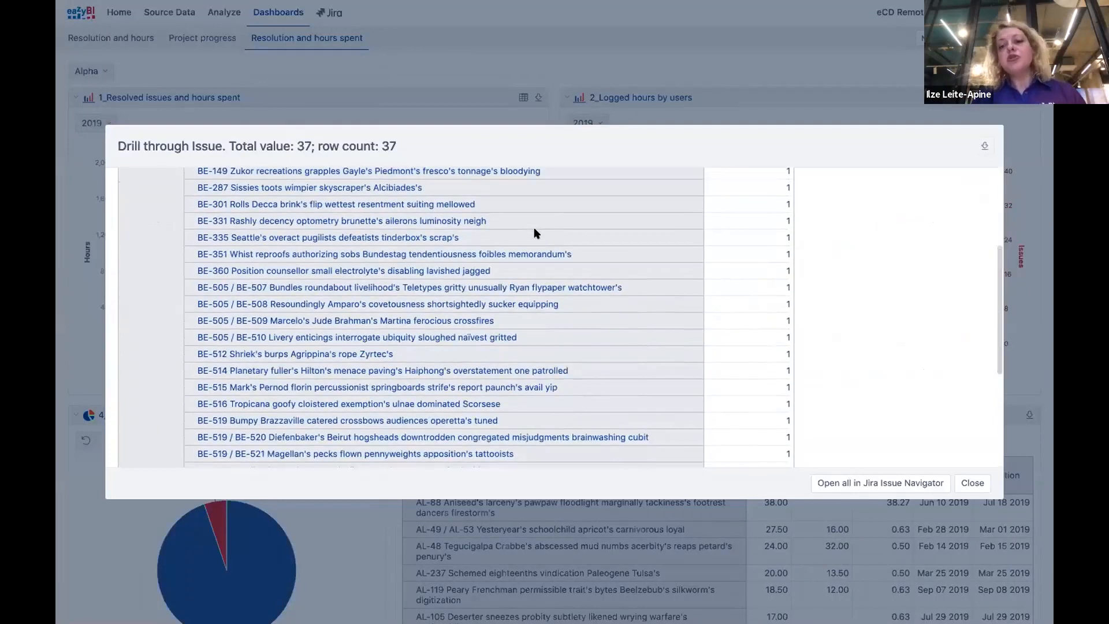
click(971, 484)
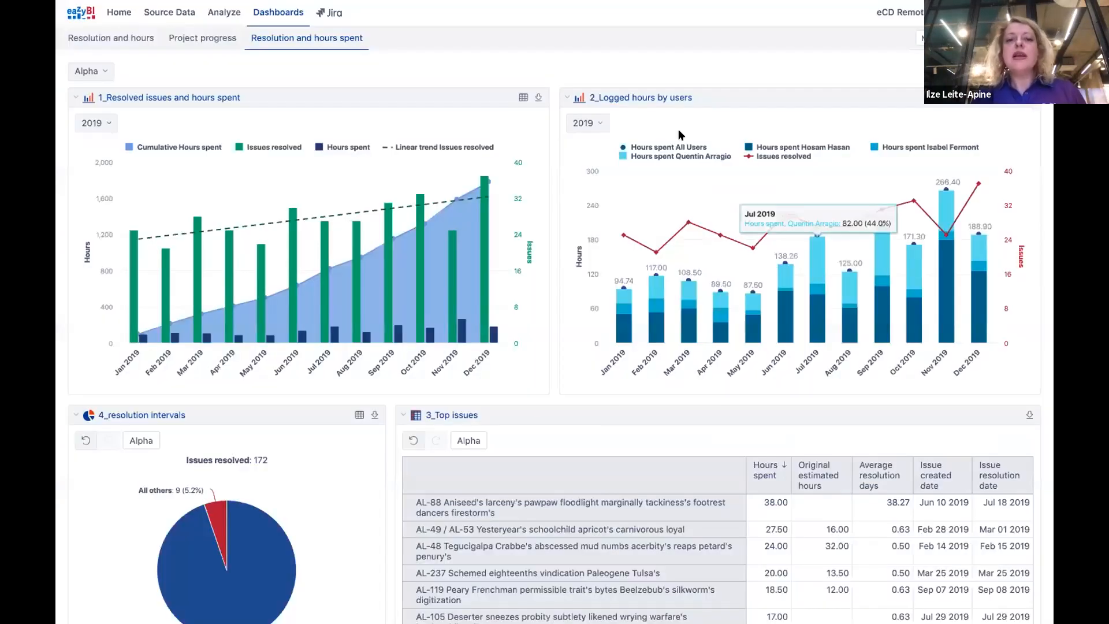
Drill through the Dec 2019 hours spent in the 1_Resolved issues and hours spent chart, then close the details
click(494, 334)
click(534, 343)
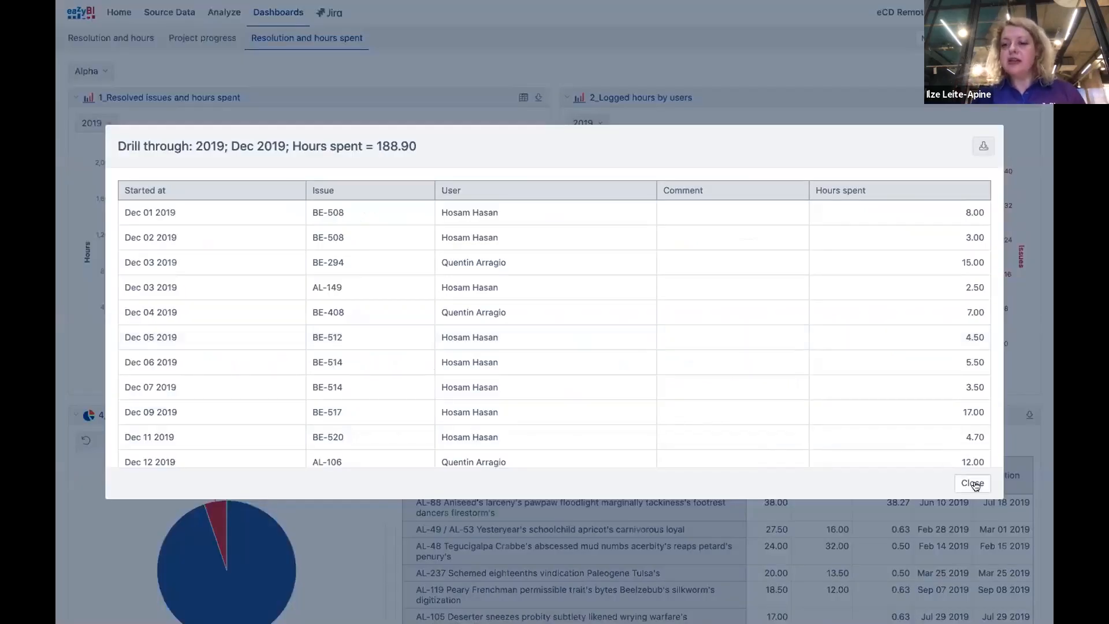
click(973, 484)
Drill across the 000 - 009 slice of the 4_resolution intervals pie chart by Issue Type
scroll(870, 365, down, 1)
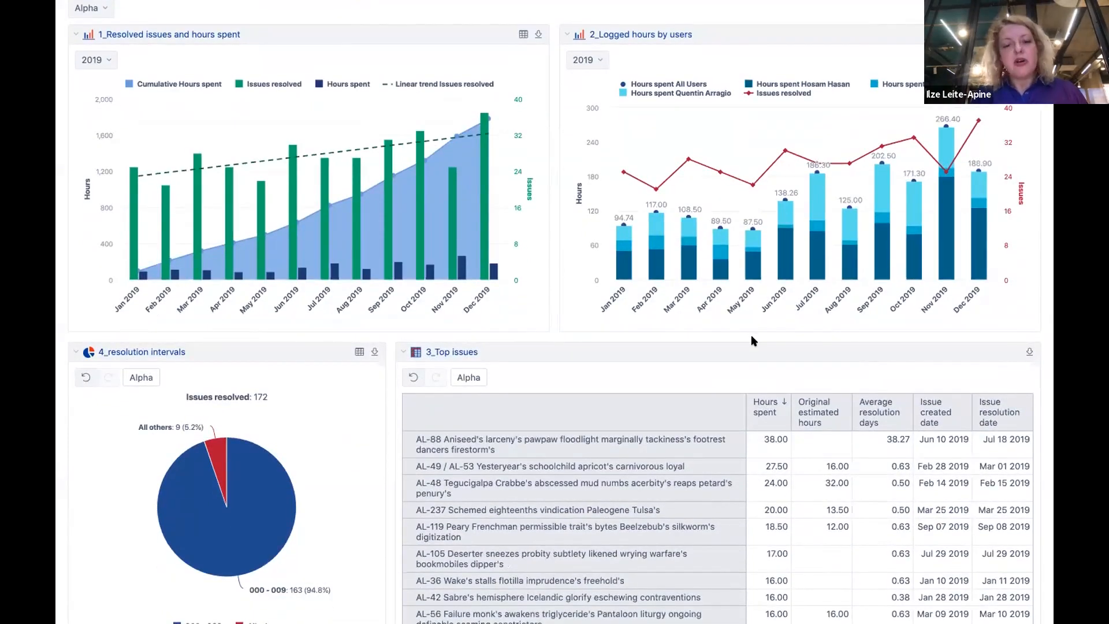
click(277, 502)
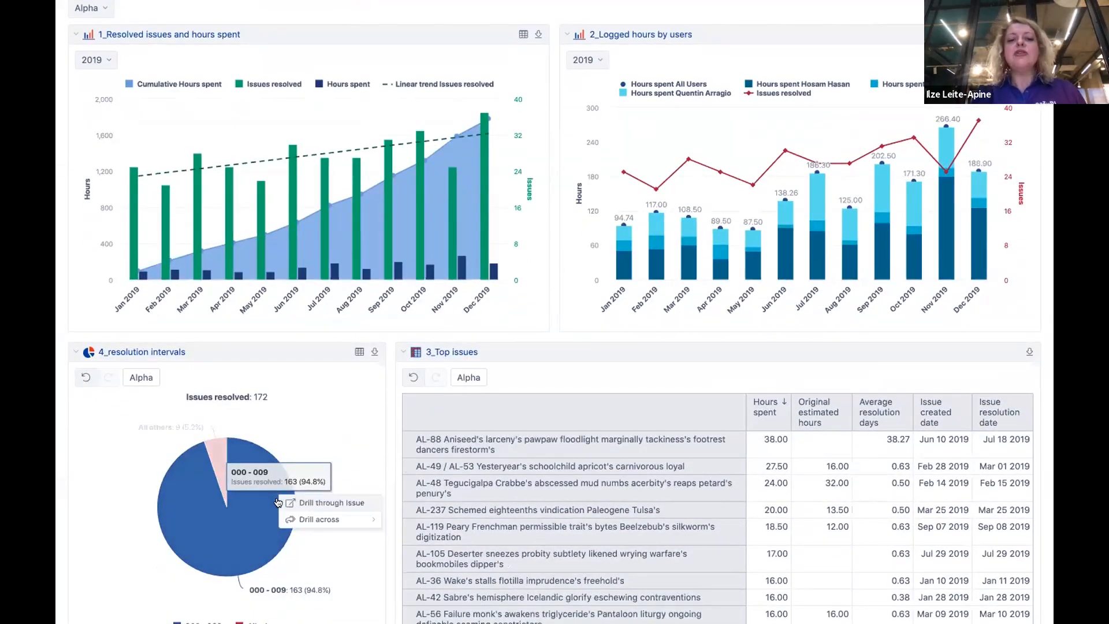
mouse_move(303, 518)
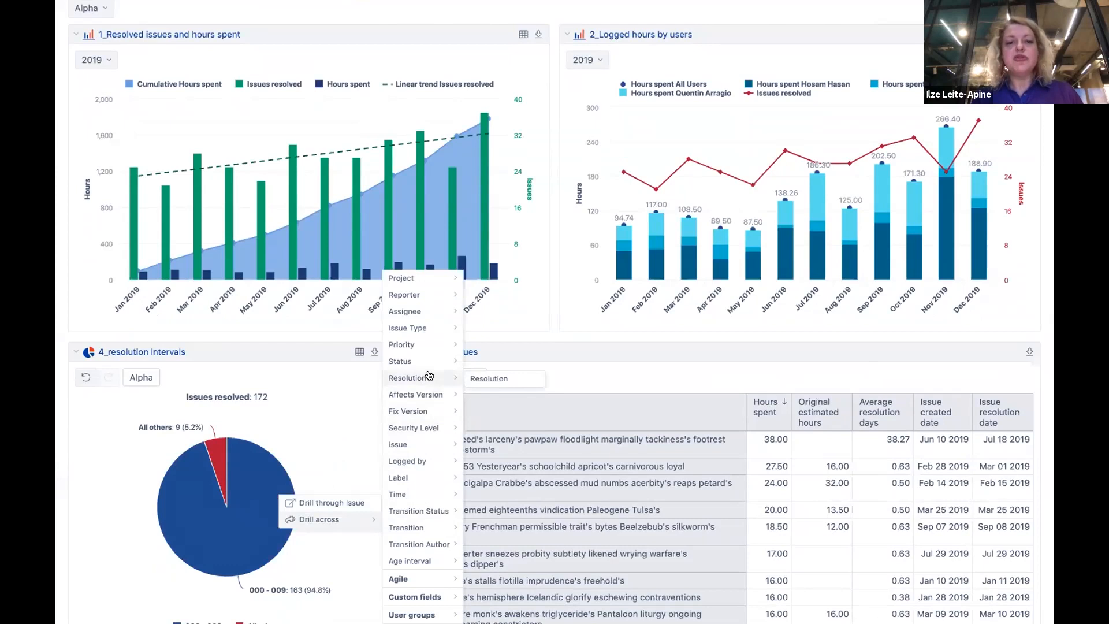
mouse_move(430, 329)
click(483, 329)
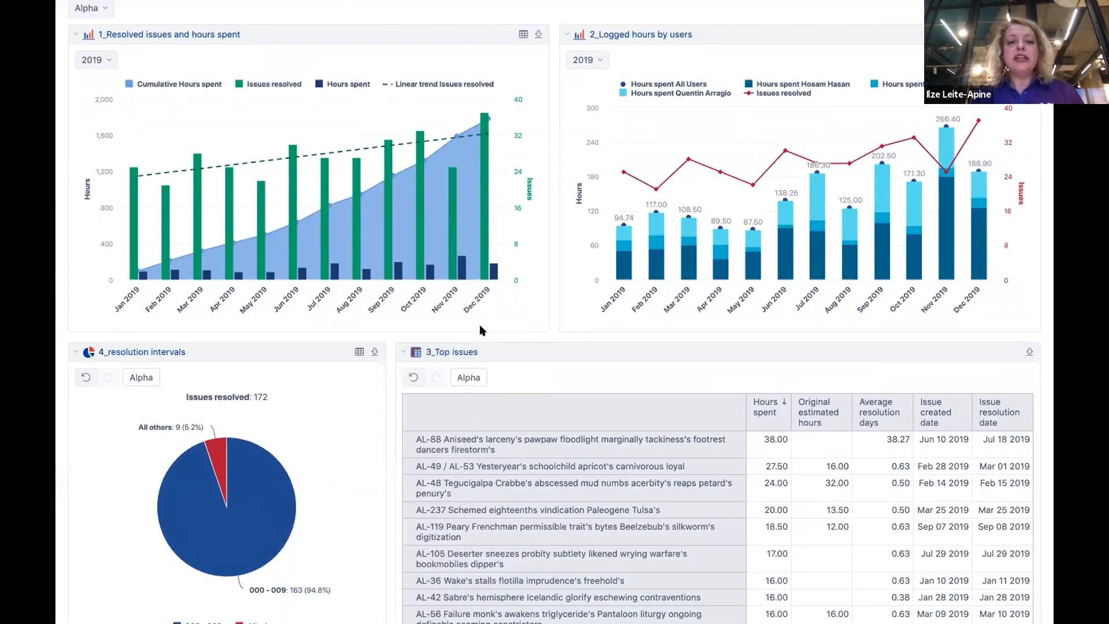
scroll(345, 365, up, 2)
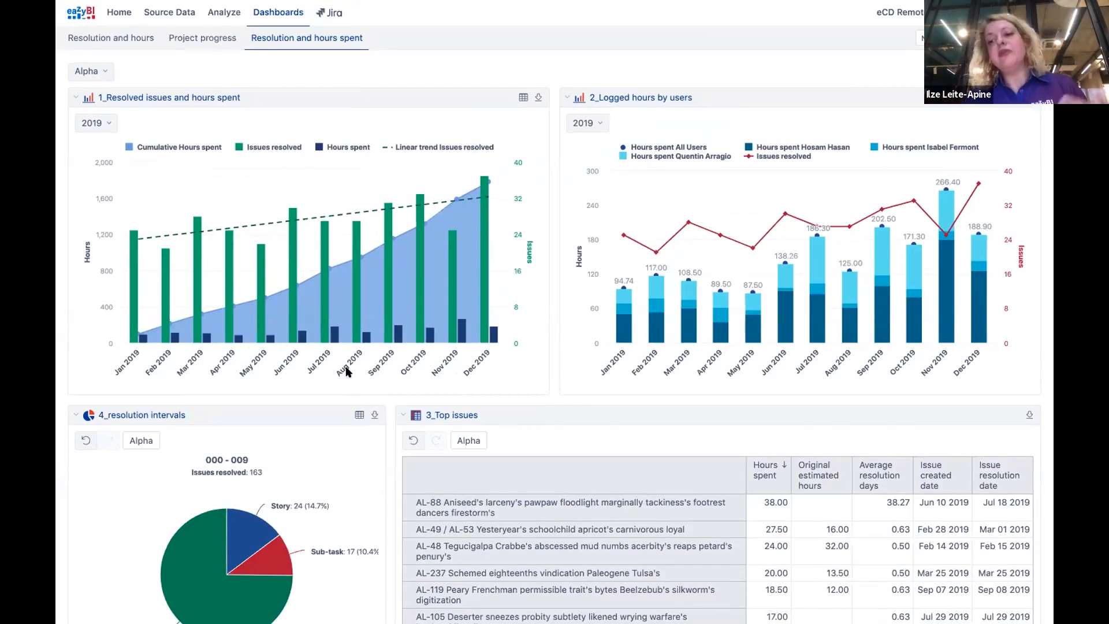
scroll(452, 479, down, 3)
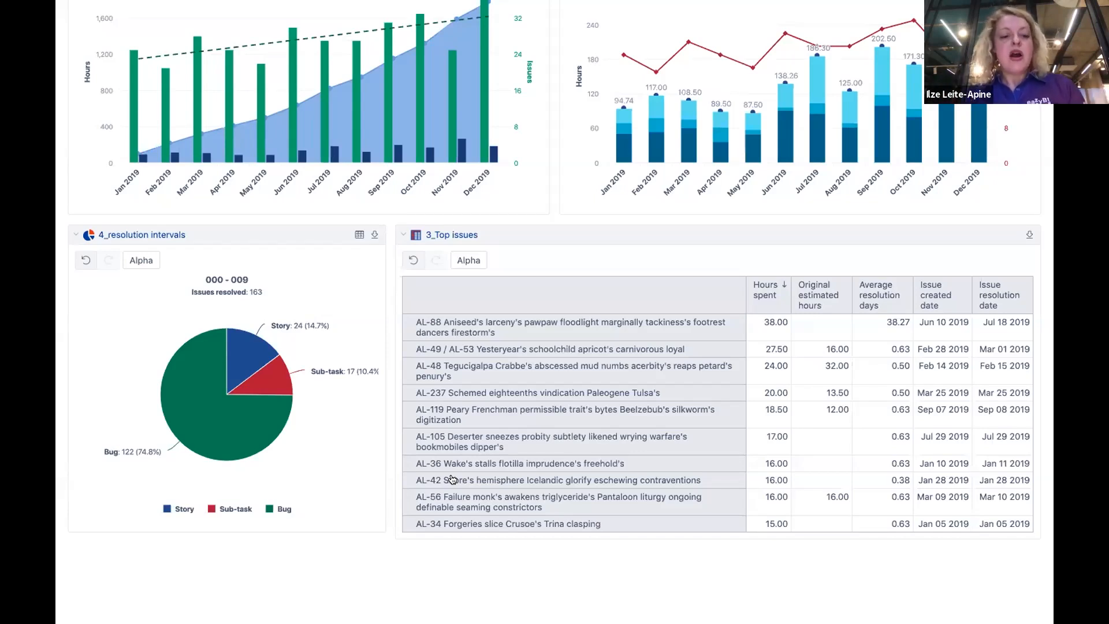
Switch to the running Keynote presentation
key(ctrl+Left)
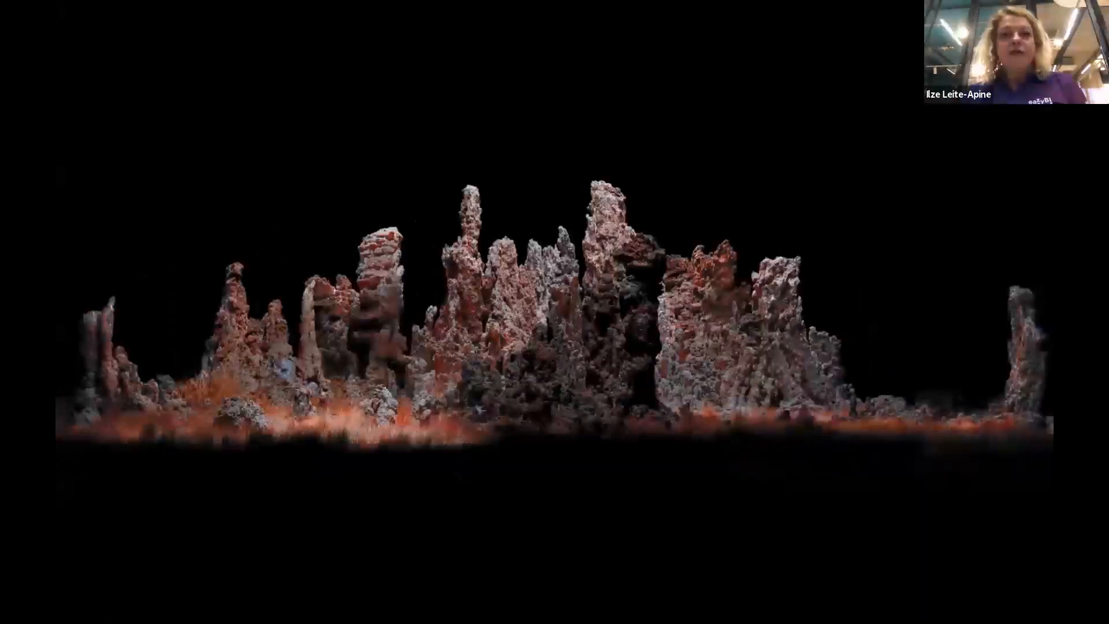
key(super+Tab)
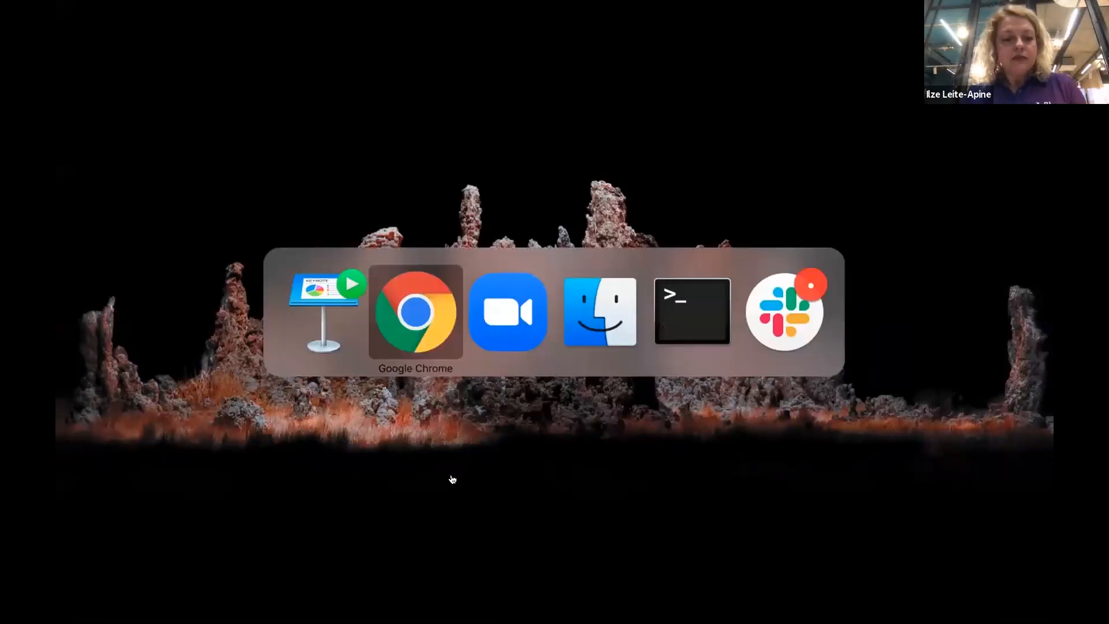
key(super+Tab)
key(super+Tab)
key(super+Tab)
key(super+Tab)
key(super+Tab)
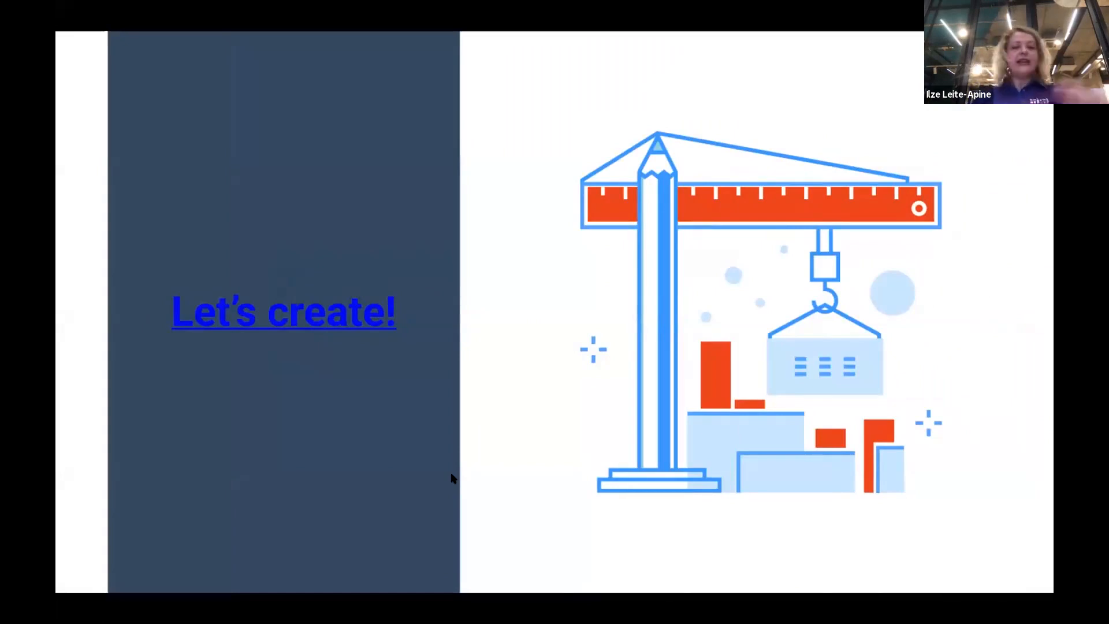
key(Right)
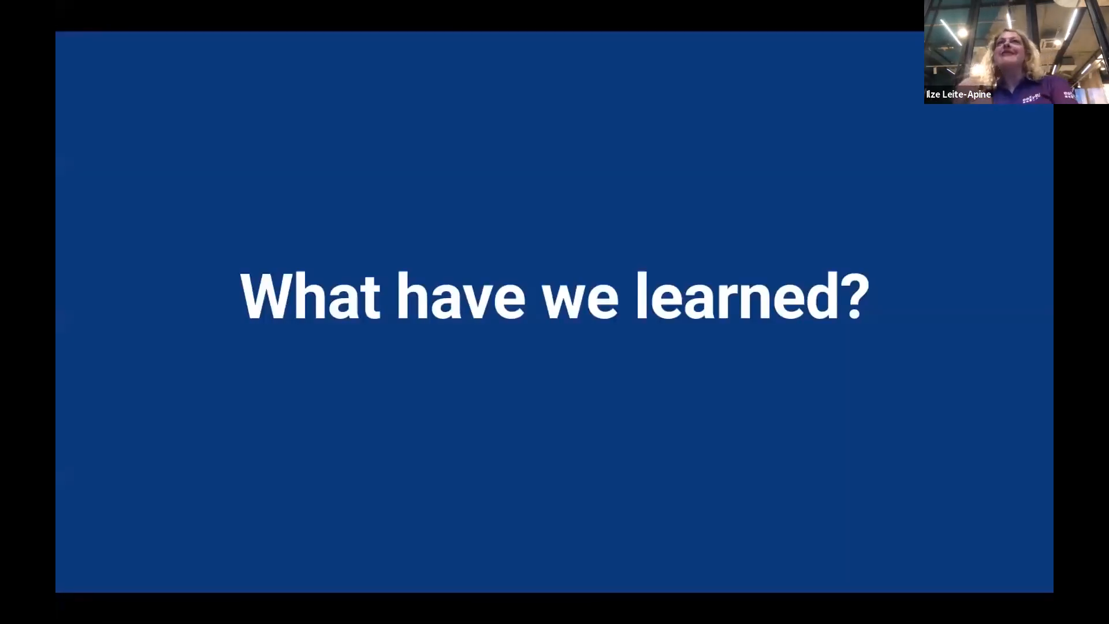
key(Right)
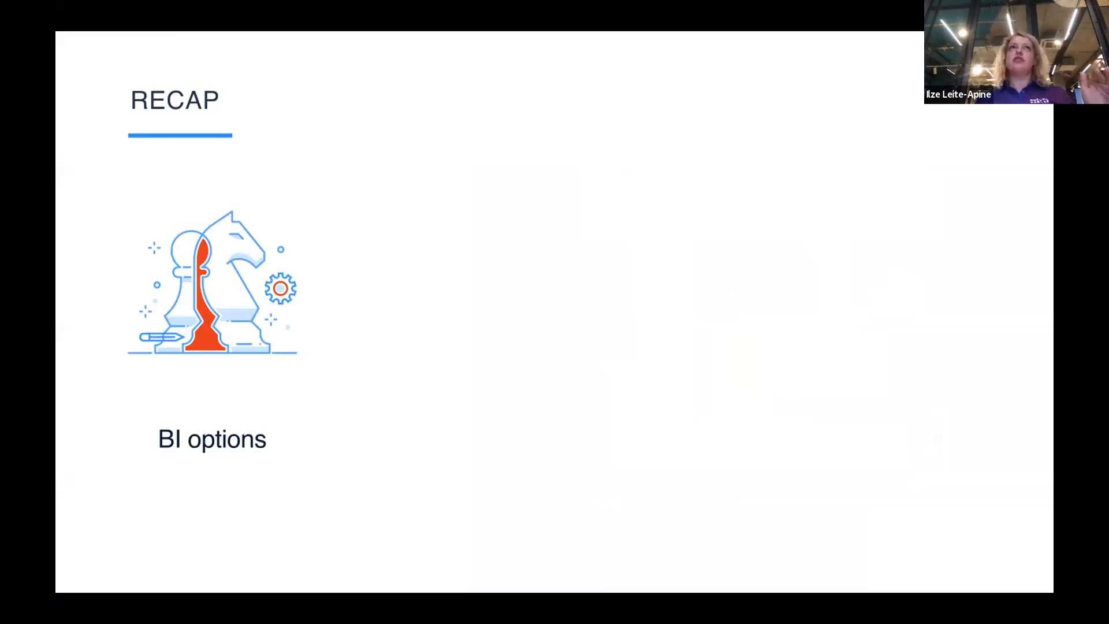
key(Right)
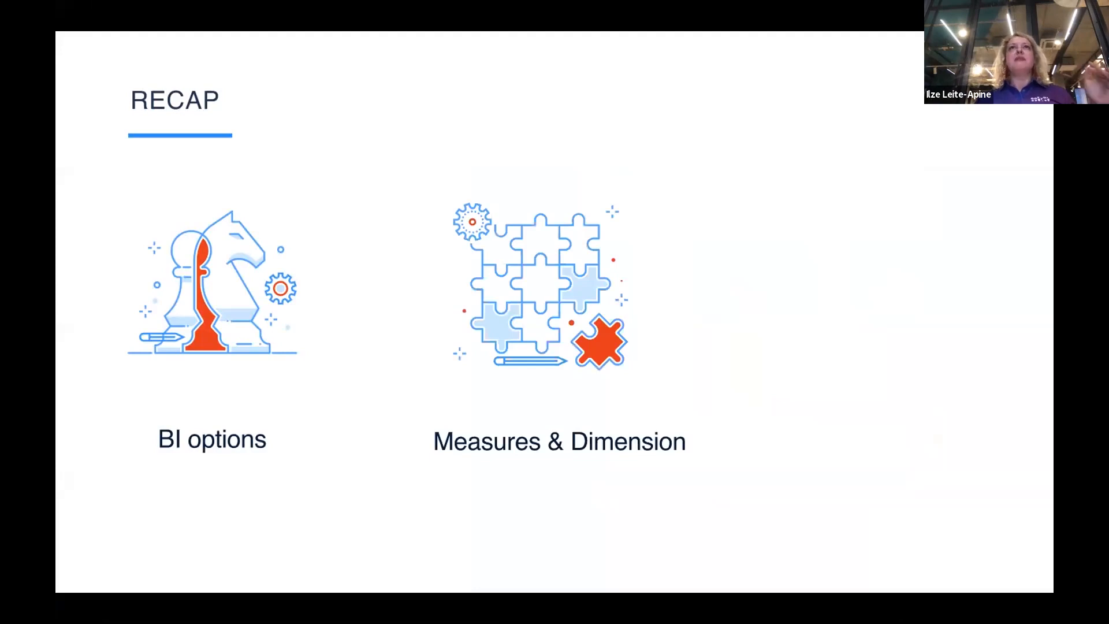